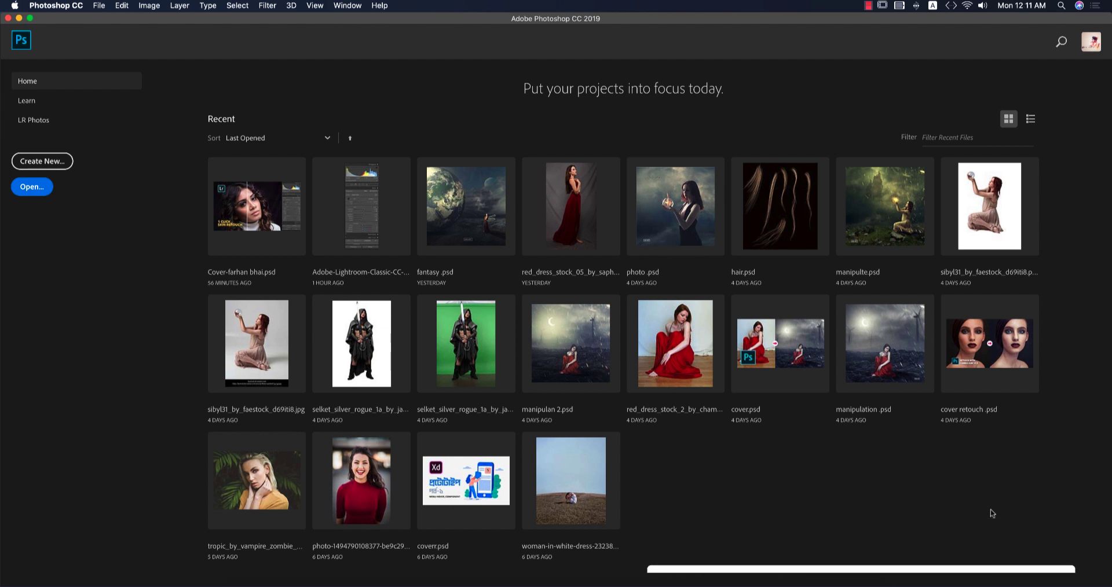
# Step: Open the raw file IMG_0801.cr2 and collapse the Basic and Split Toning adjustment sections
pyautogui.click(33, 187)
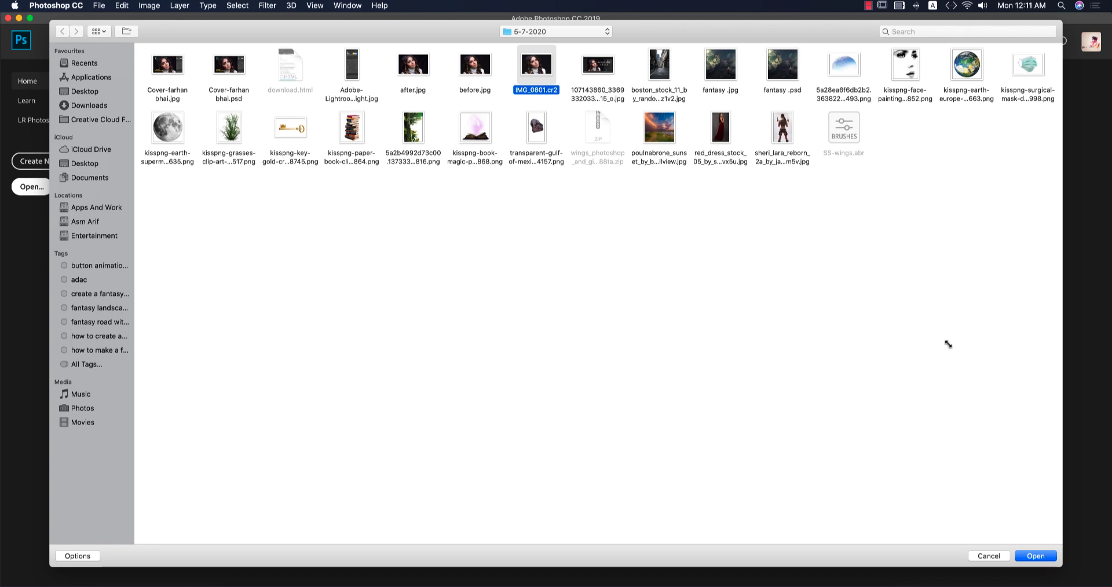
pyautogui.press('Return')
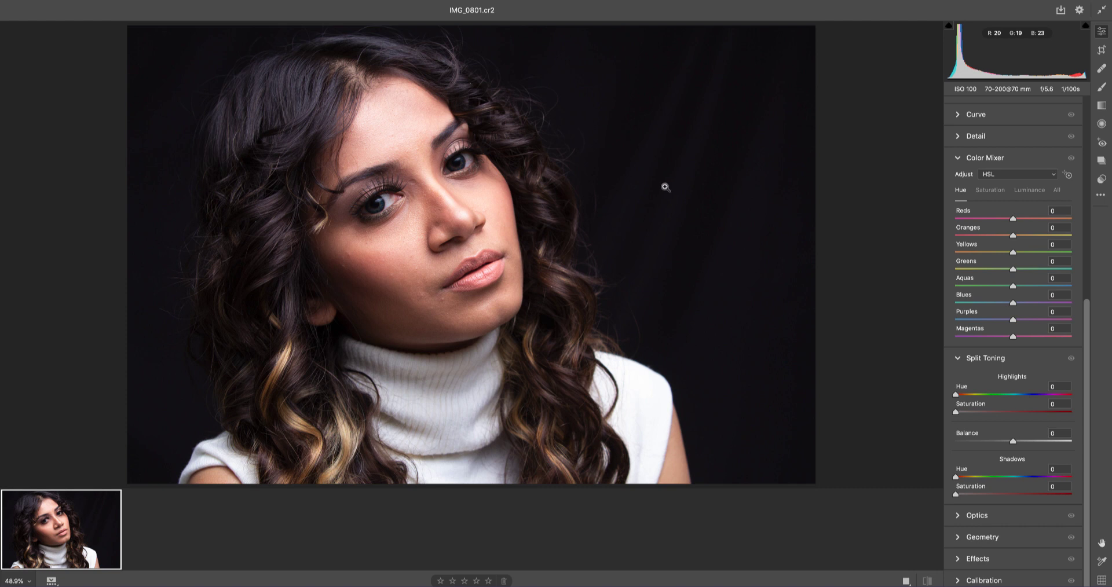
pyautogui.scroll(3, 1031, 321)
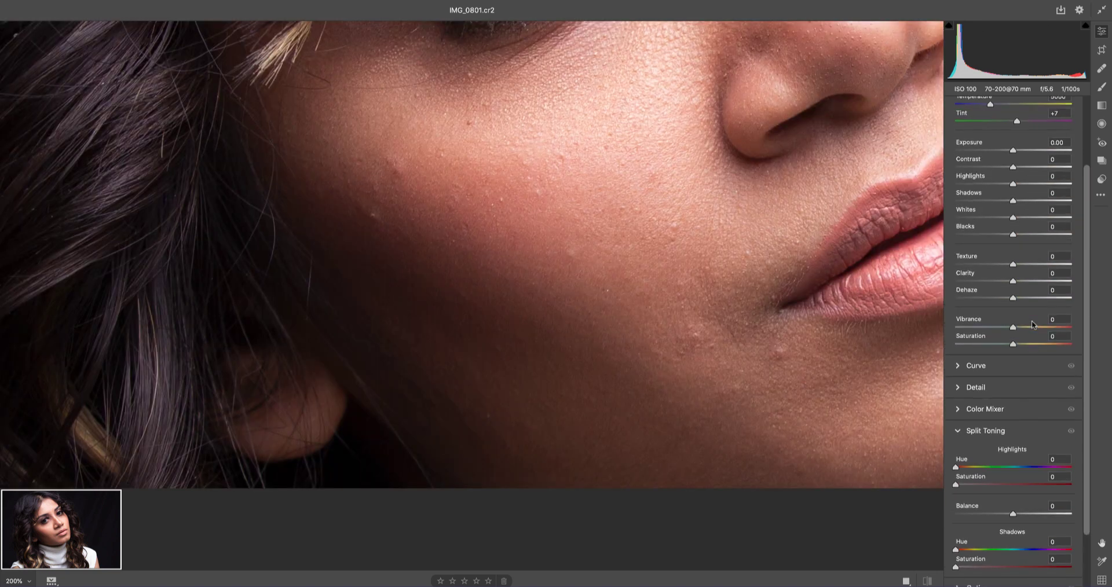
pyautogui.scroll(3, 1081, 157)
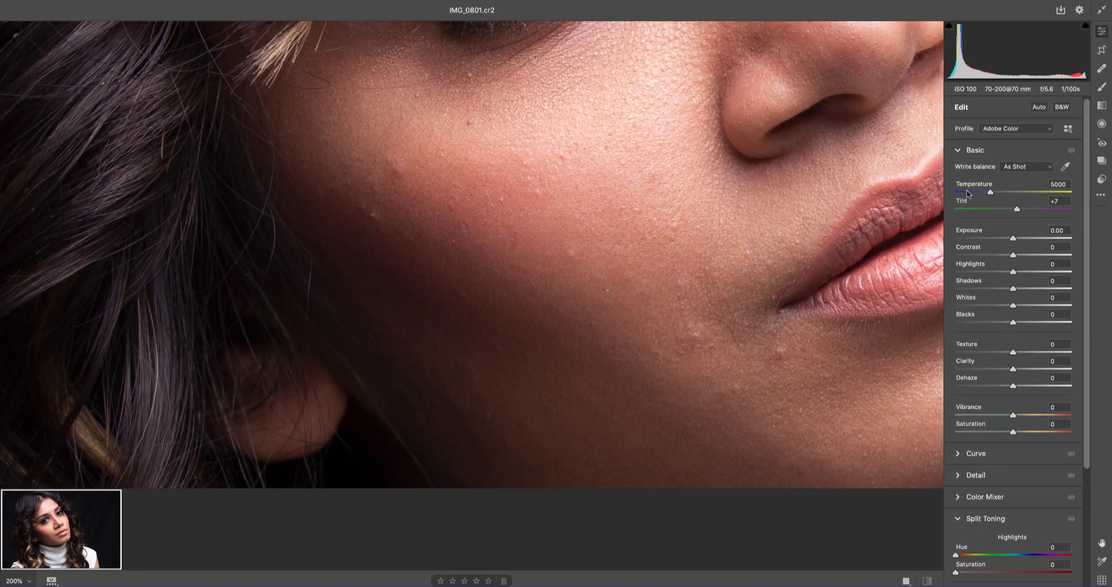
pyautogui.click(958, 151)
pyautogui.click(959, 237)
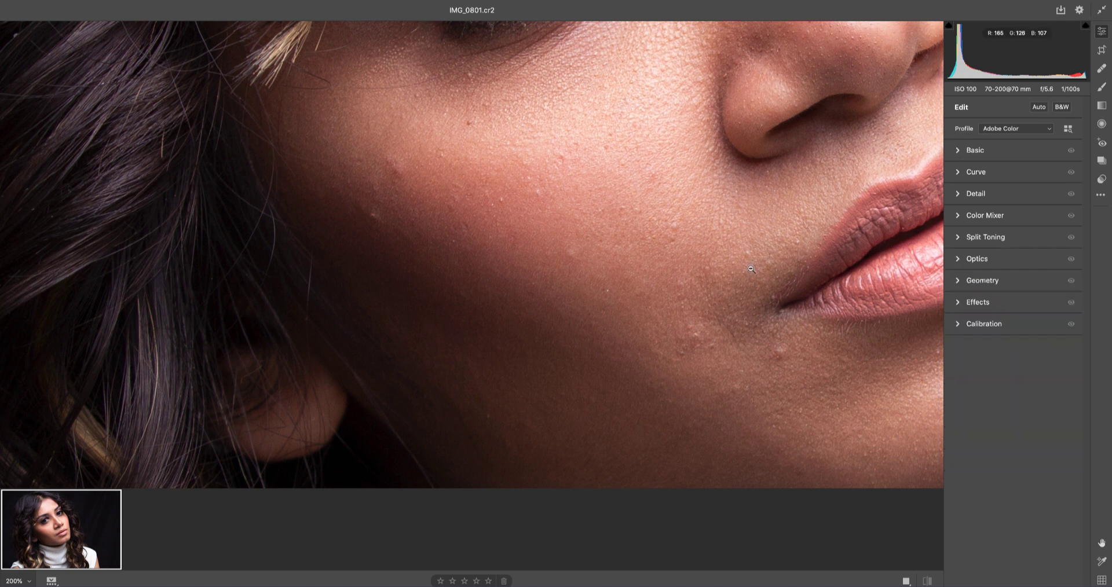
# Step: Heal the blemish below the corner of the lips at size 8, feather 30 and opacity 100
pyautogui.click(776, 274)
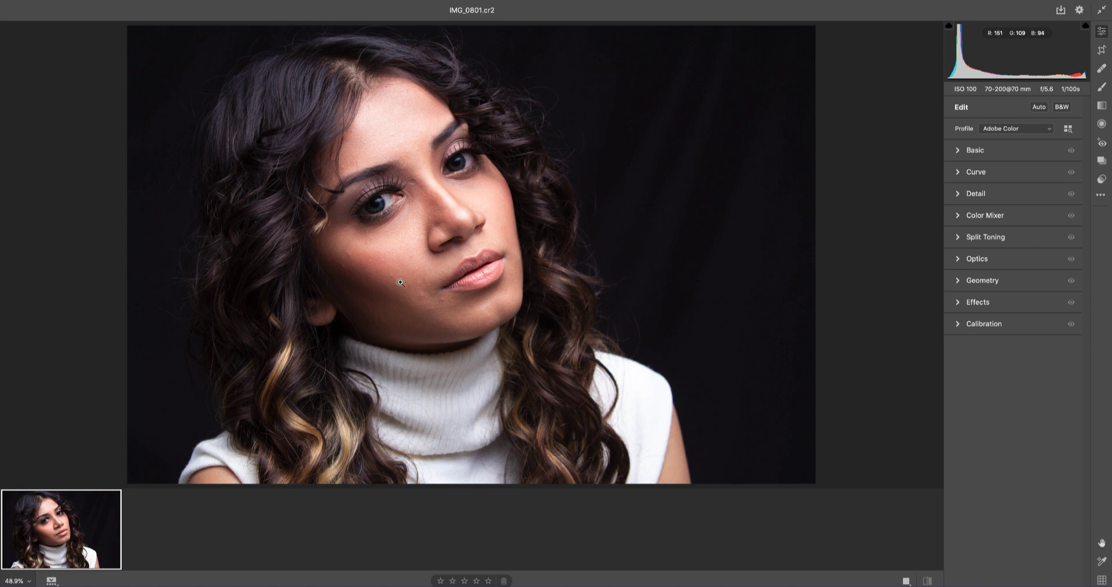
pyautogui.click(337, 264)
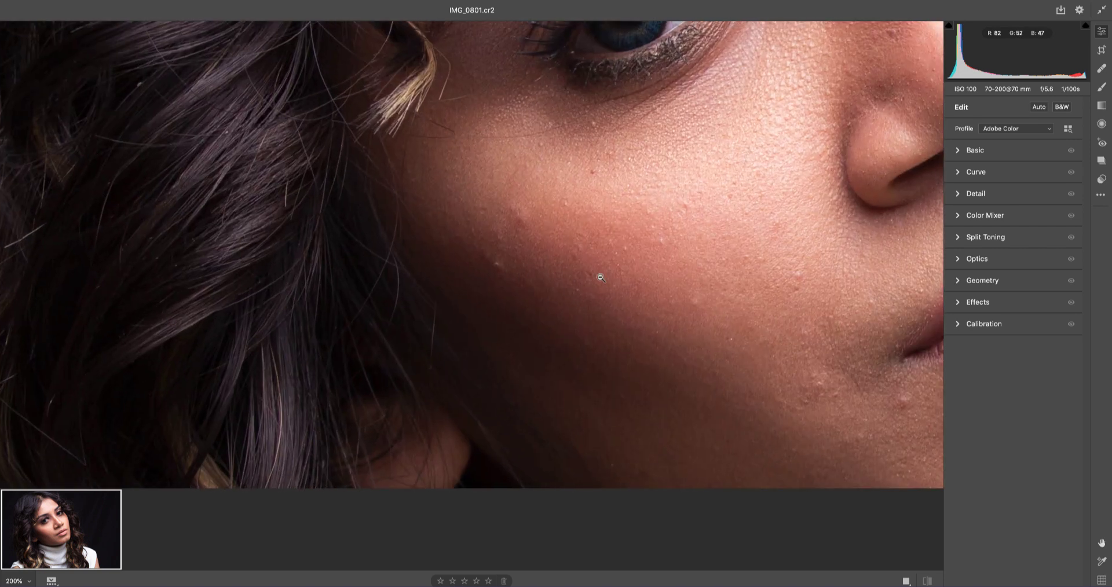
pyautogui.click(632, 278)
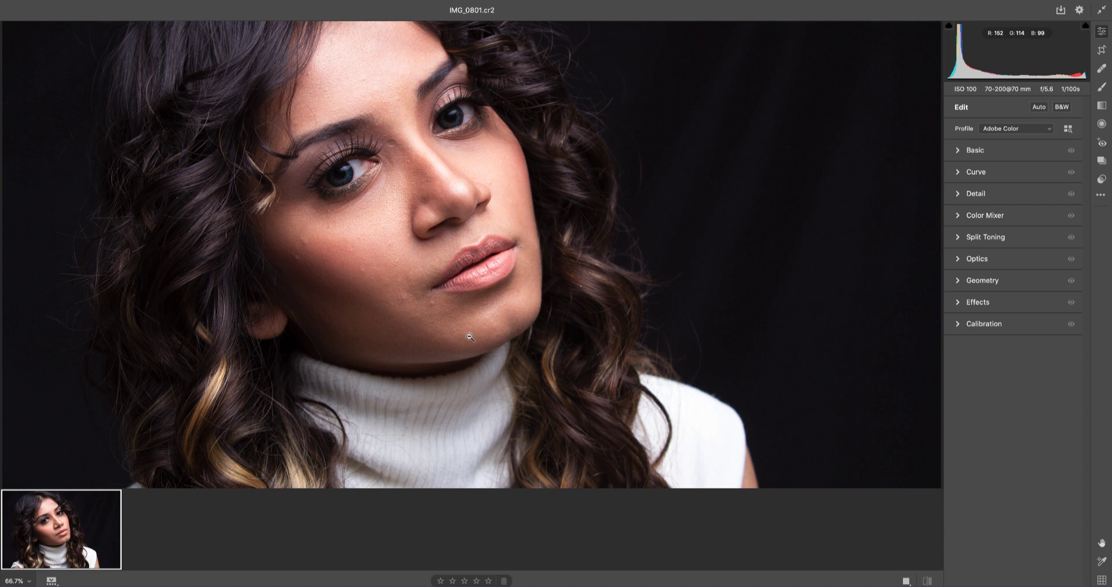
pyautogui.scroll(-1, 478, 339)
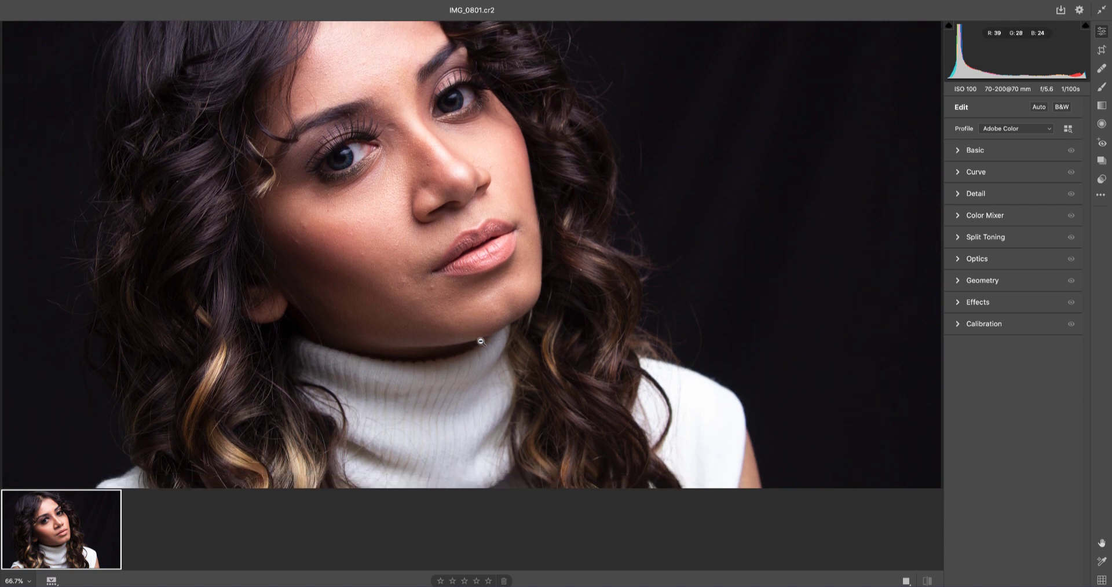
pyautogui.scroll(3, 478, 342)
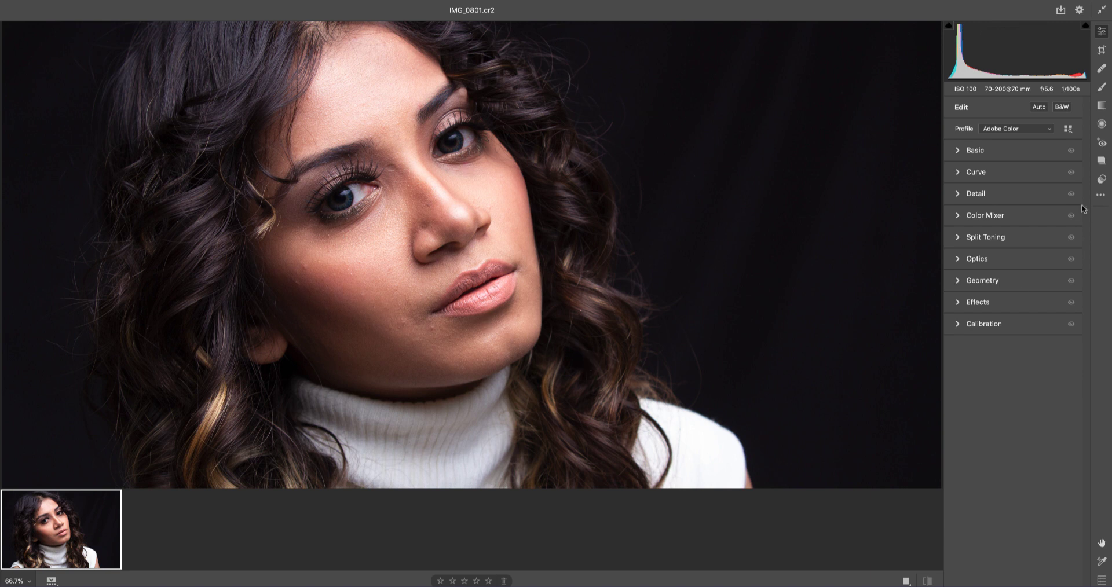
pyautogui.click(1102, 68)
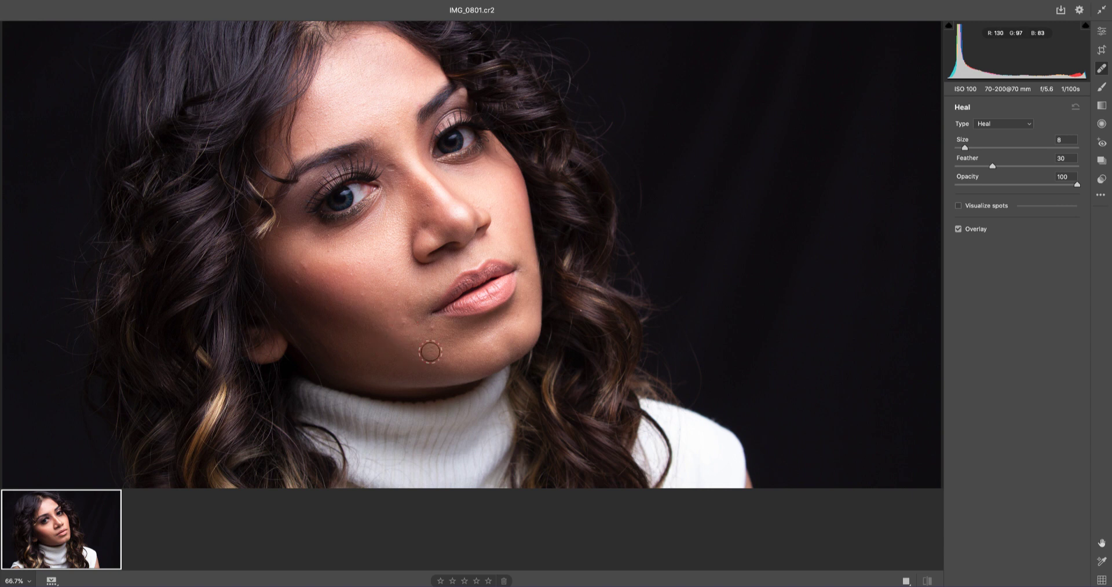
pyautogui.press('super+equal')
pyautogui.press('super+equal')
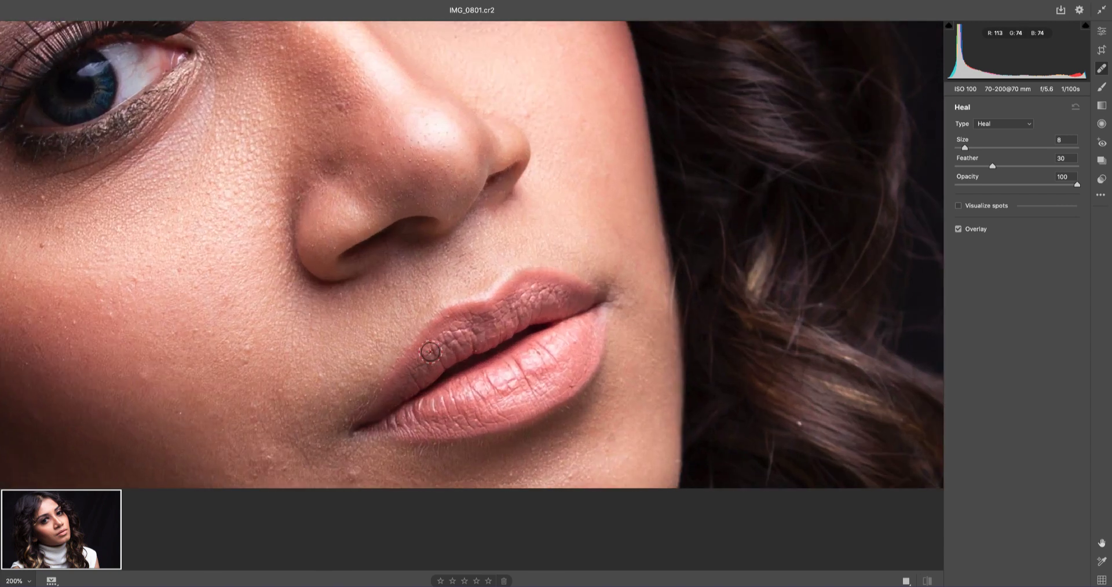
pyautogui.scroll(-6, 430, 351)
pyautogui.hscroll(-5, 431, 352)
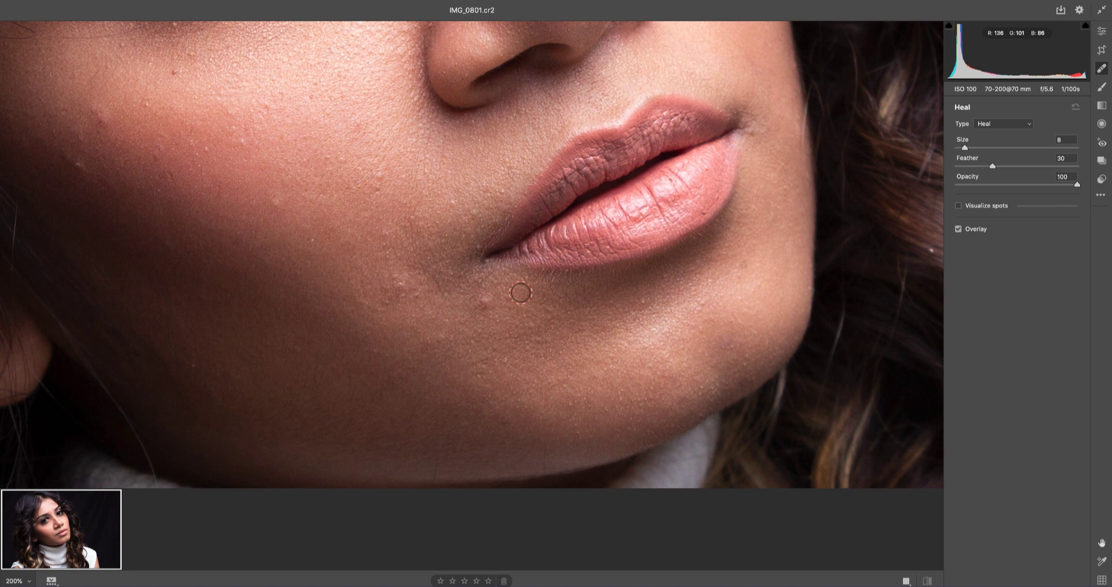
pyautogui.click(485, 301)
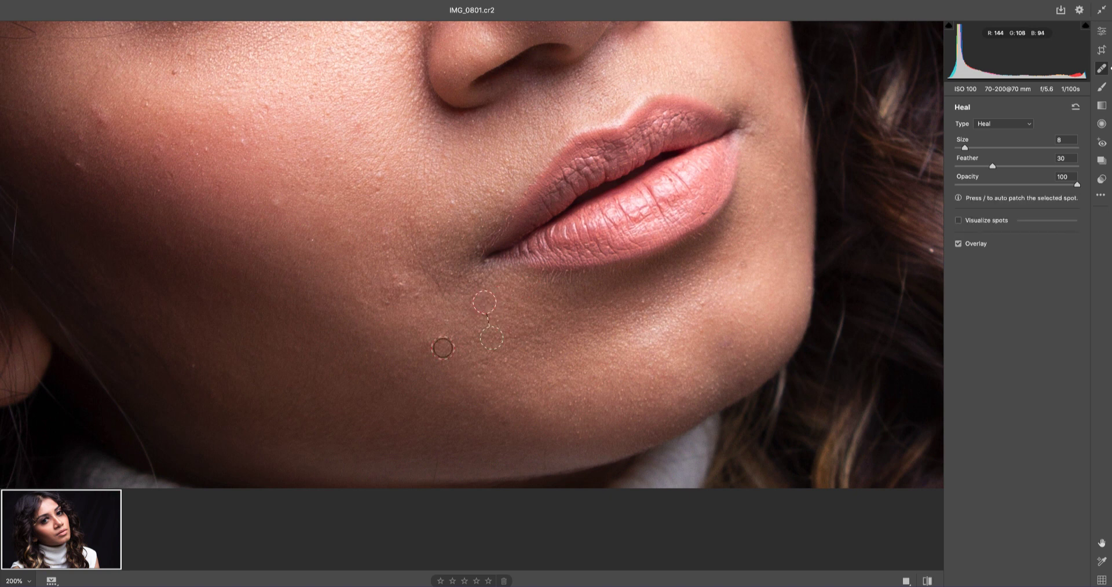
# Step: Reposition the sample area of the heal below the lips and auto patch it repeatedly for a better source
pyautogui.moveTo(492, 344)
pyautogui.mouseDown()
pyautogui.moveTo(515, 313)
pyautogui.moveTo(493, 342)
pyautogui.mouseUp()
pyautogui.press('/')
pyautogui.press('/')
pyautogui.press('/')
# Step: Heal further small blemishes on the lower cheek, the chin and the area beside the mouth
pyautogui.click(444, 342)
pyautogui.click(516, 352)
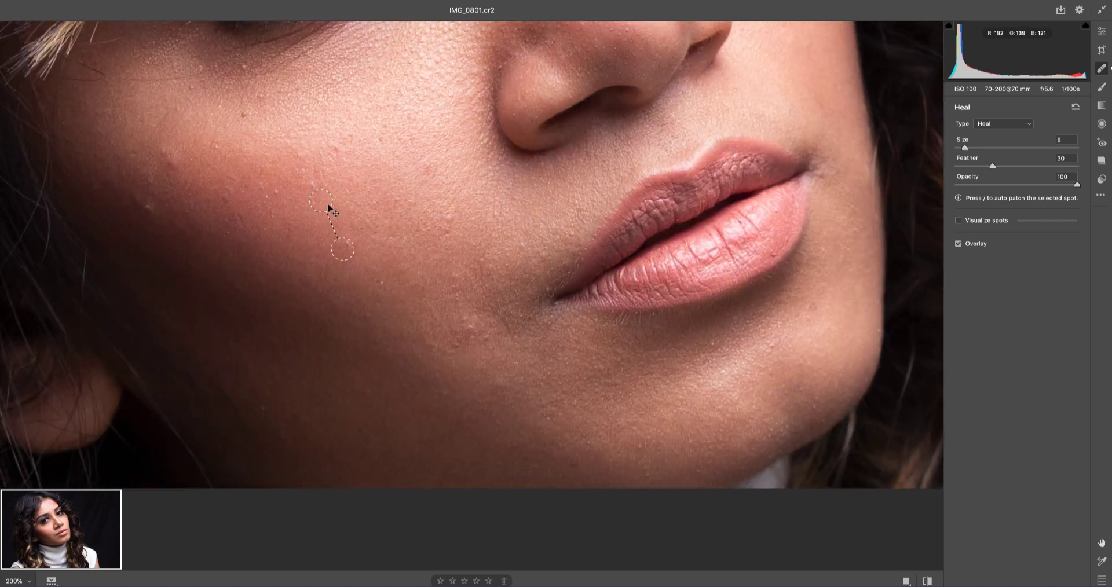
pyautogui.click(447, 236)
# Step: Heal the bright spots across the cheek using Visualize spots, then turn the visualization off
pyautogui.click(959, 222)
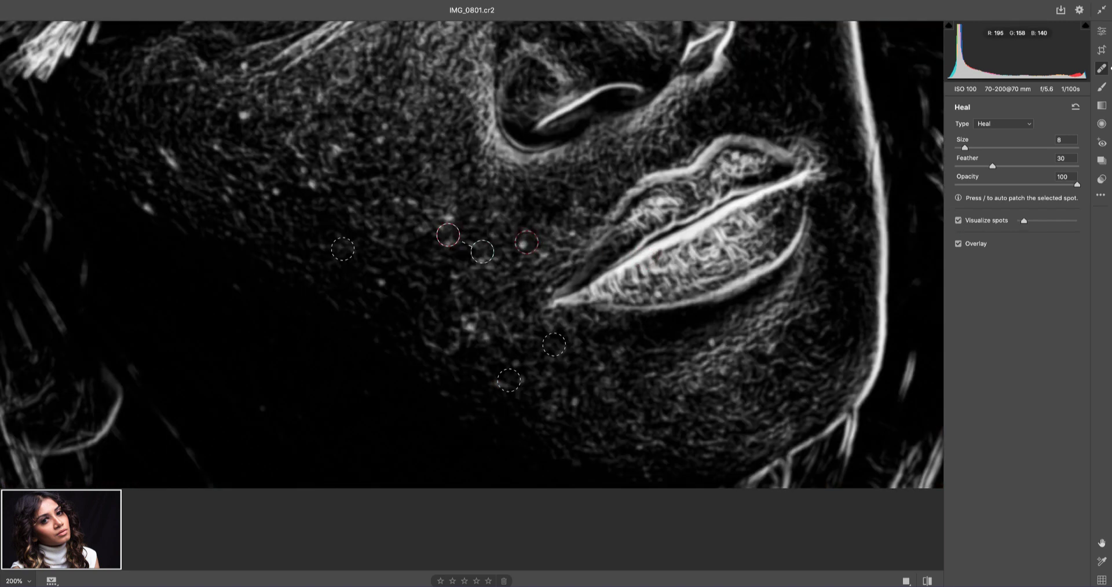
pyautogui.click(416, 202)
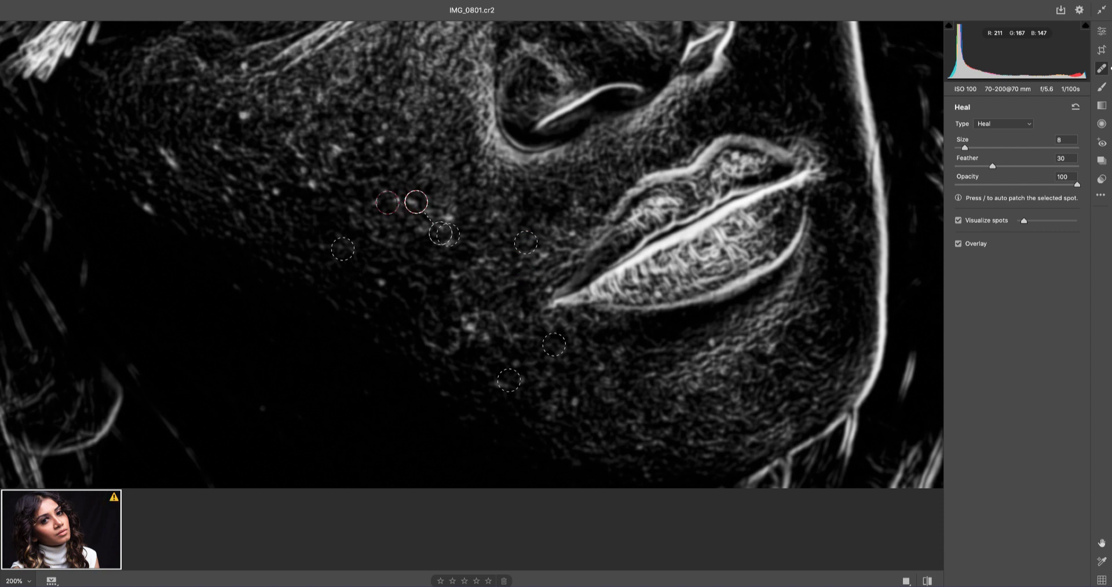
pyautogui.click(394, 202)
pyautogui.click(367, 200)
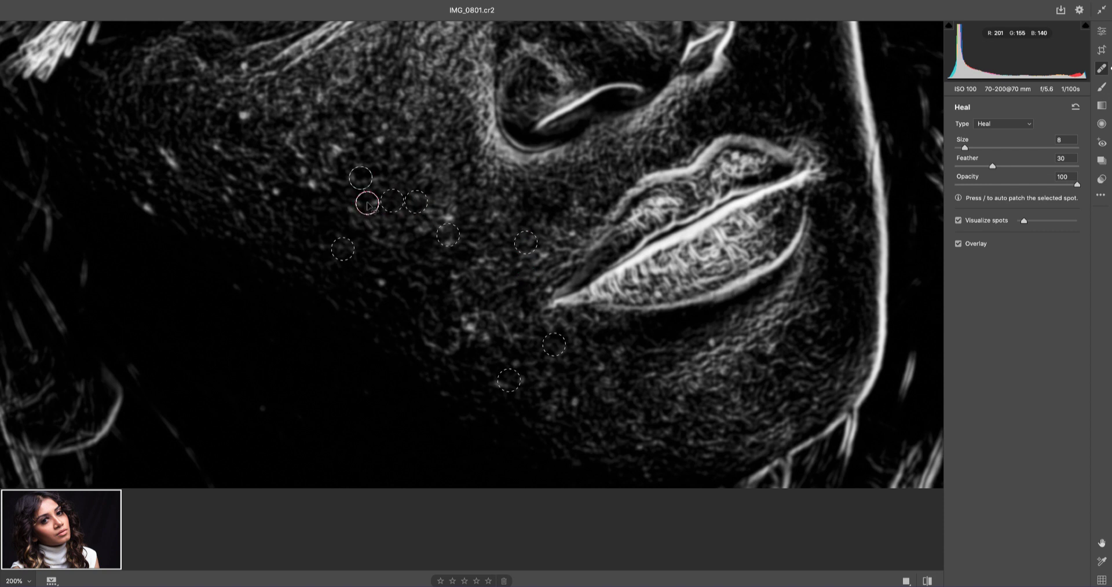
pyautogui.click(378, 145)
pyautogui.click(338, 151)
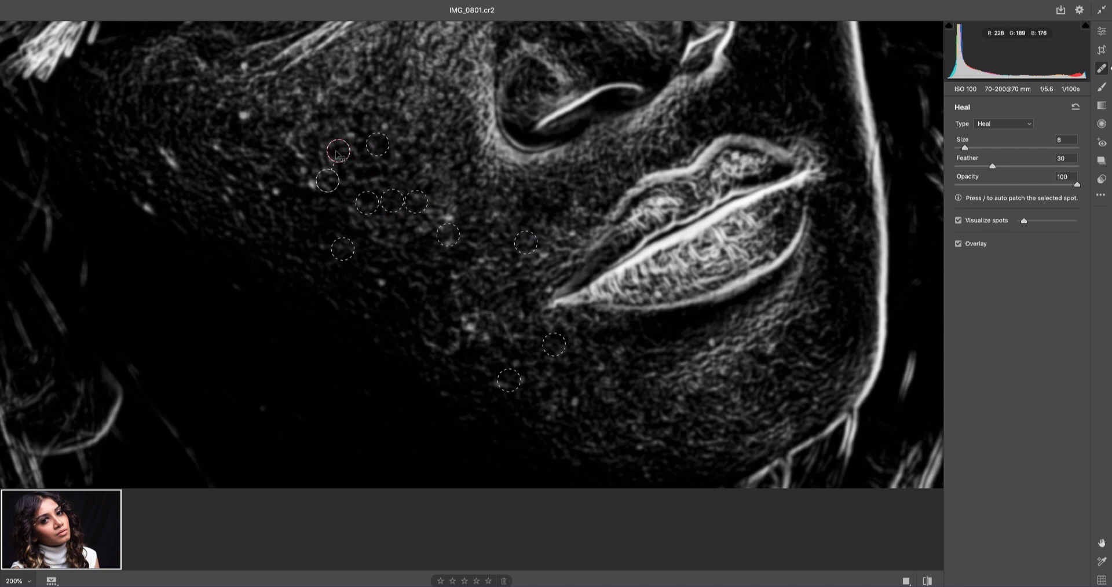
pyautogui.click(311, 184)
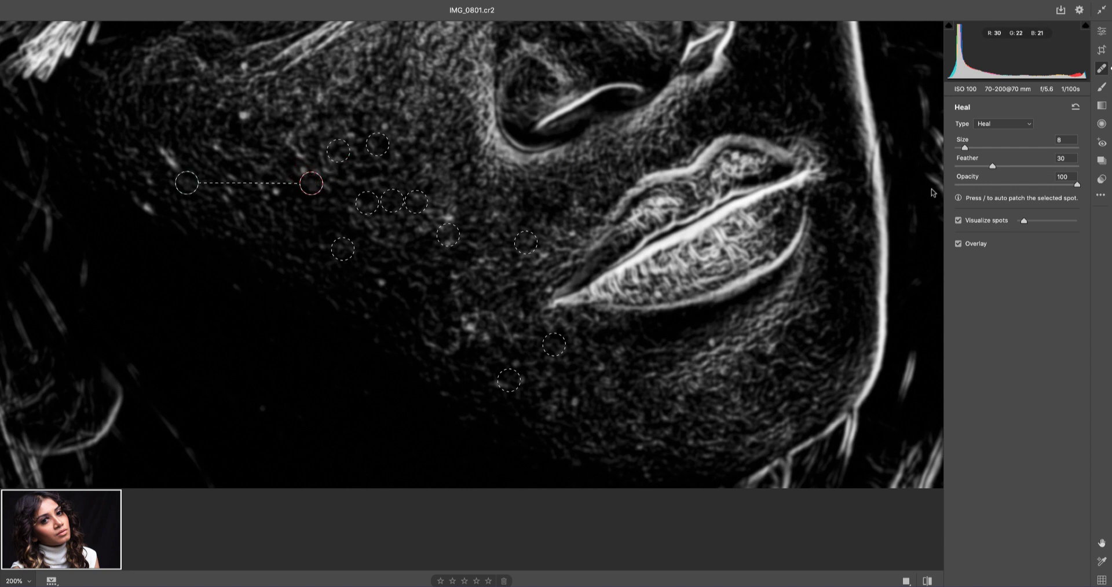
pyautogui.click(959, 221)
# Step: Heal the remaining pimples and bumps across the outer cheek and down toward the jaw
pyautogui.click(274, 195)
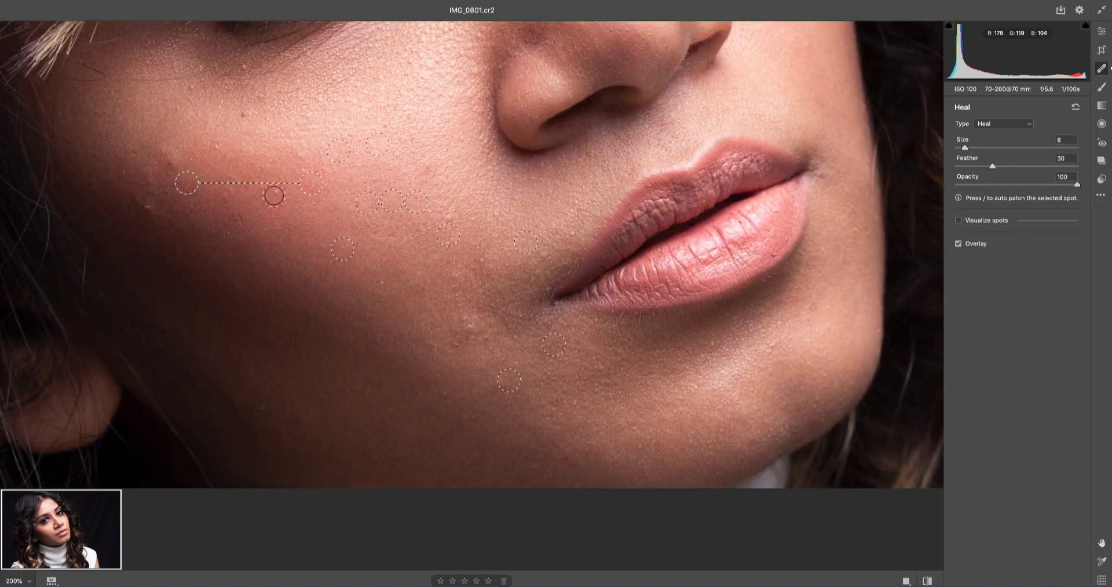
pyautogui.click(234, 211)
pyautogui.moveTo(275, 228); pyautogui.dragTo(281, 226)
pyautogui.click(148, 178)
pyautogui.click(144, 208)
pyautogui.click(237, 218)
pyautogui.click(241, 287)
pyautogui.click(446, 212)
pyautogui.click(257, 406)
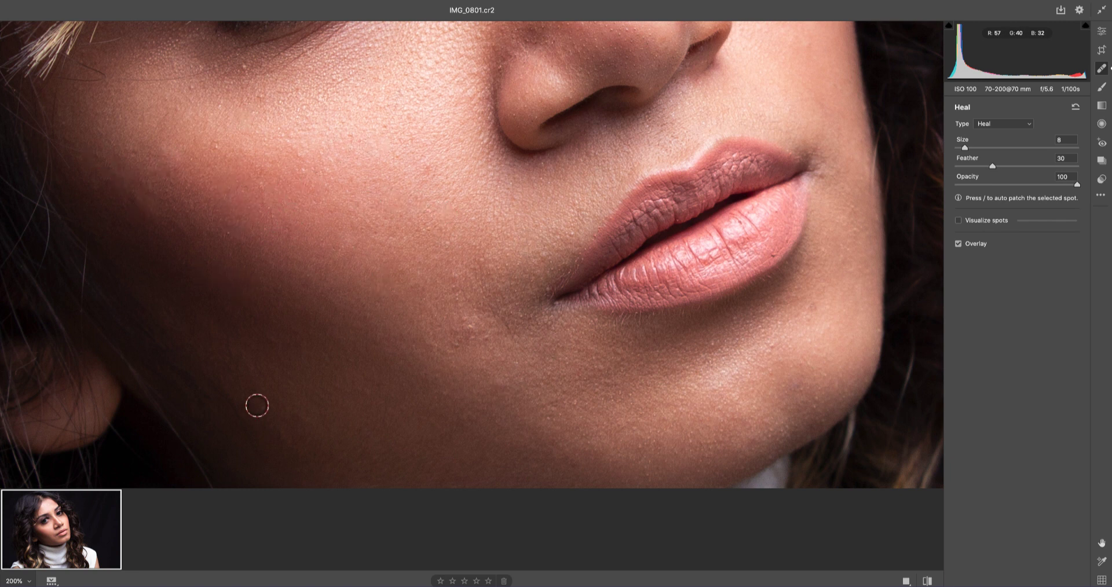
# Step: Heal the rough skin beside the mouth corner and the blemishes on the nose, nose bridge and inner eyebrow
pyautogui.moveTo(457, 284); pyautogui.dragTo(460, 371)
pyautogui.scroll(5, 548, 367)
pyautogui.click(597, 269)
pyautogui.scroll(2, 579, 318)
pyautogui.click(504, 250)
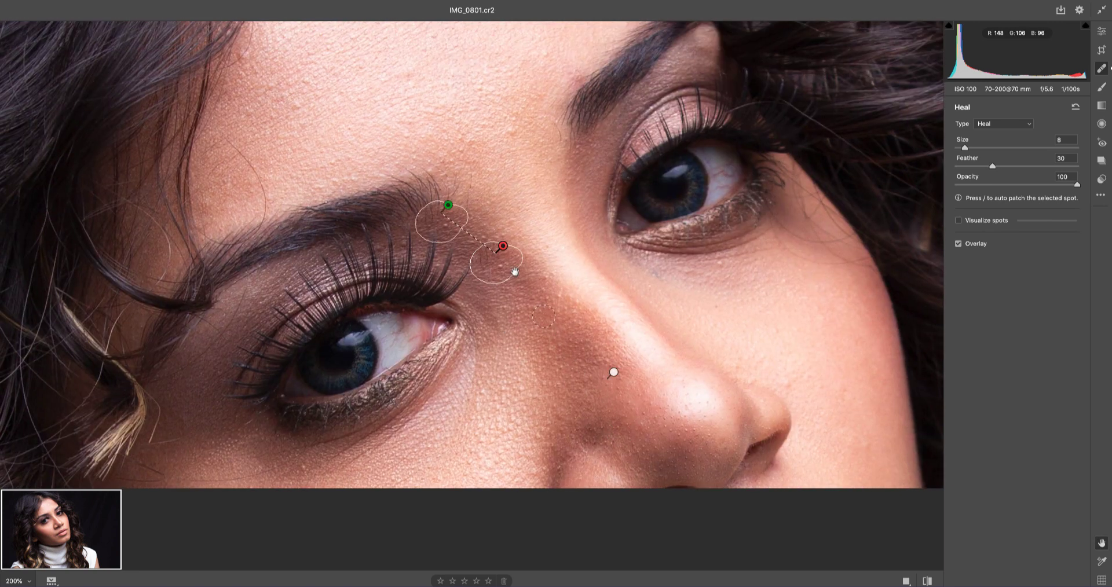
pyautogui.moveTo(453, 232); pyautogui.dragTo(463, 222)
# Step: Reduce the heal brush to size 4 and heal the remaining small spots on the forehead
pyautogui.press(']')
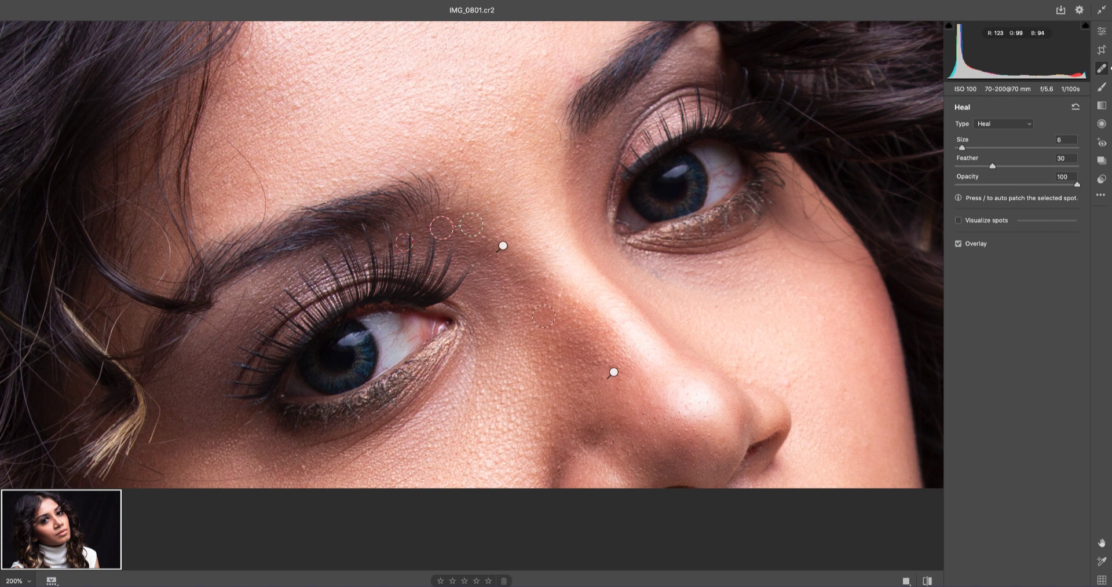
pyautogui.press('[')
pyautogui.press('[')
pyautogui.press('[')
pyautogui.press('[')
pyautogui.press('[')
pyautogui.scroll(-10, 533, 153)
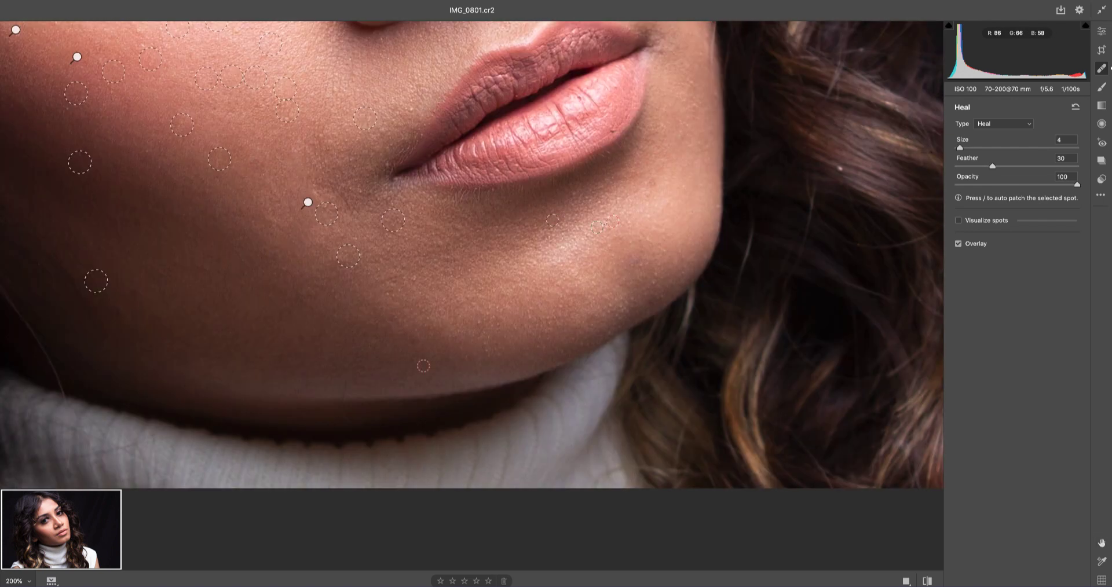
pyautogui.scroll(4, 533, 153)
pyautogui.scroll(7, 650, 392)
pyautogui.click(293, 195)
pyautogui.click(610, 114)
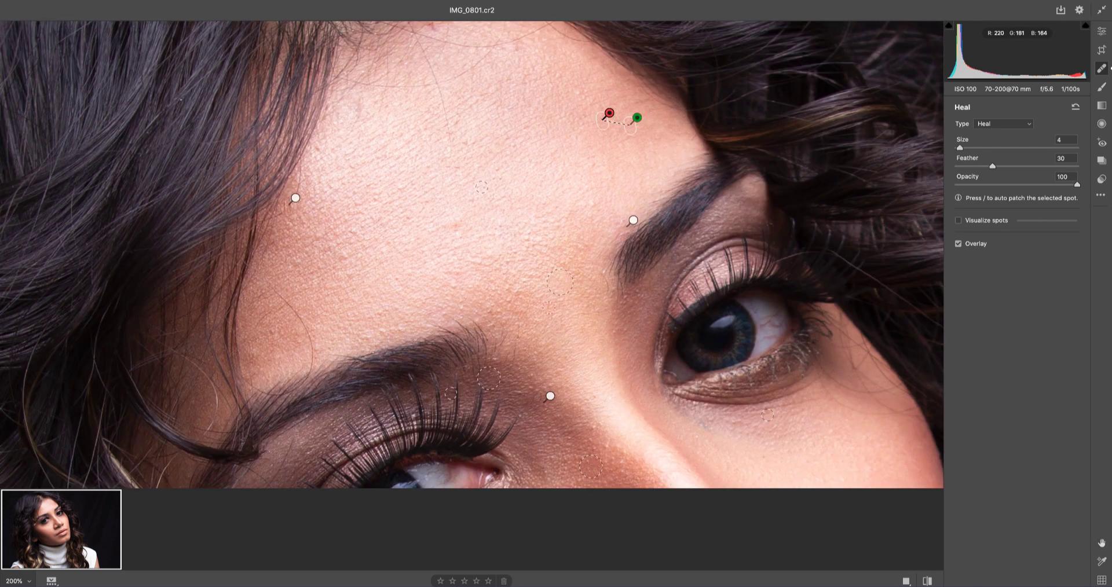
# Step: Check the whole healed portrait at fit size and open it from Camera Raw as a Photoshop document
pyautogui.scroll(-5, 372, 248)
pyautogui.press('super+0')
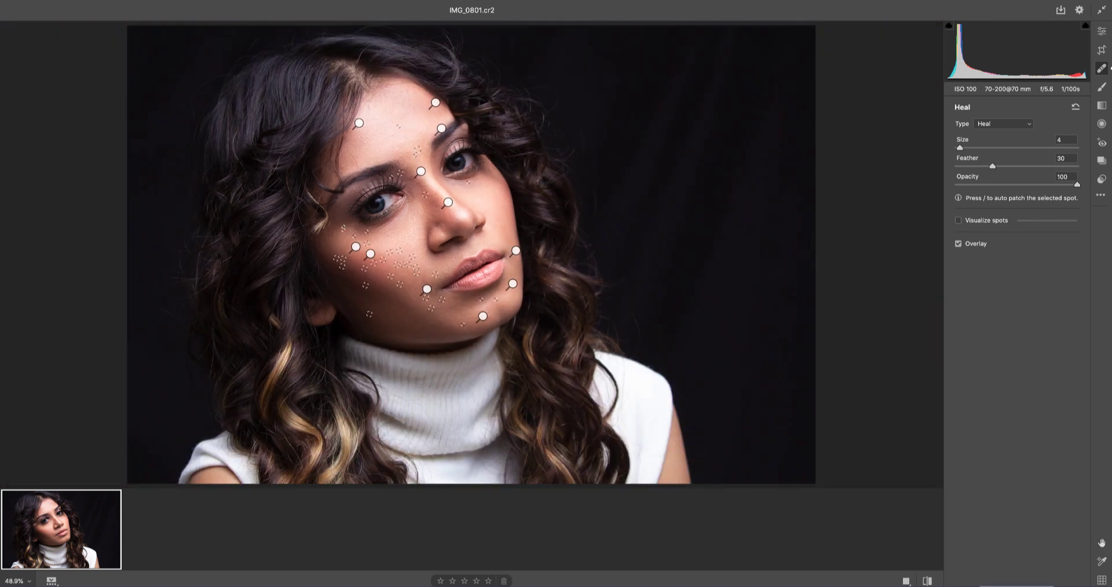
pyautogui.click(1018, 585)
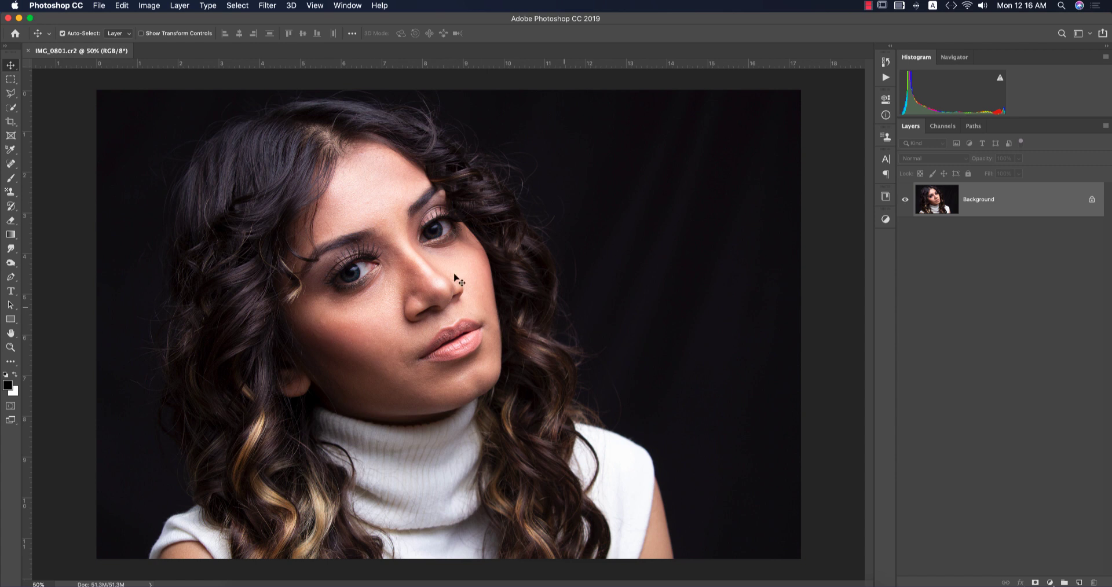
# Step: Duplicate the Background layer and open the Camera Raw Filter on the copy
pyautogui.press('super+j')
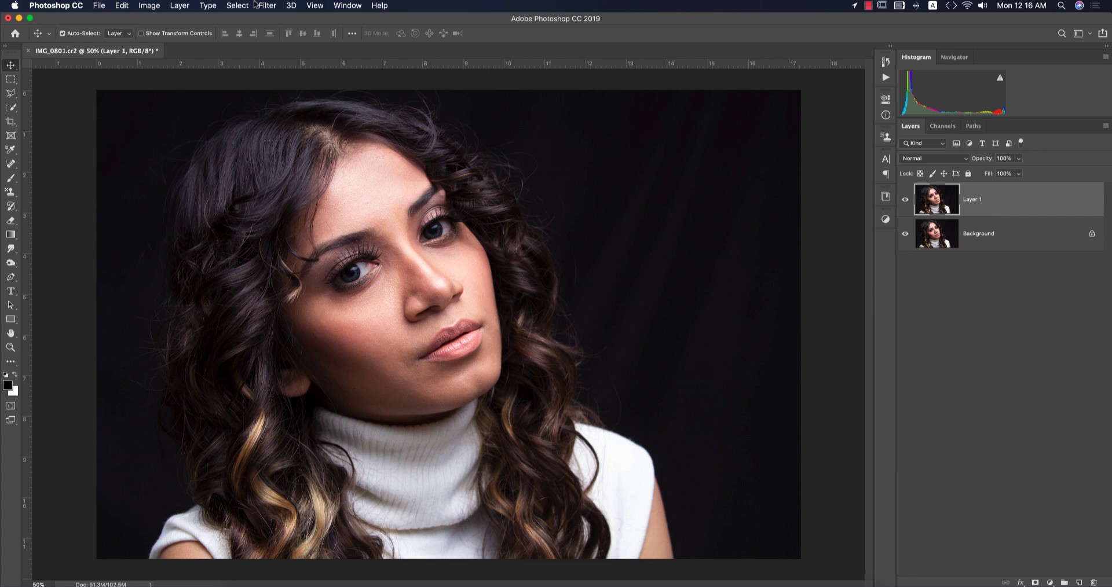
pyautogui.click(272, 5)
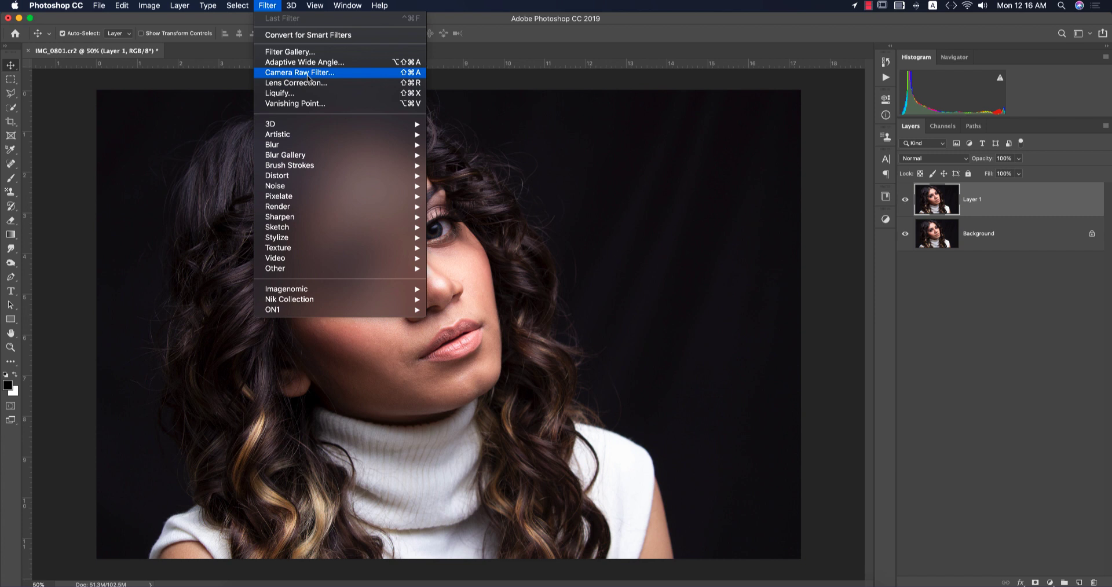
pyautogui.click(290, 72)
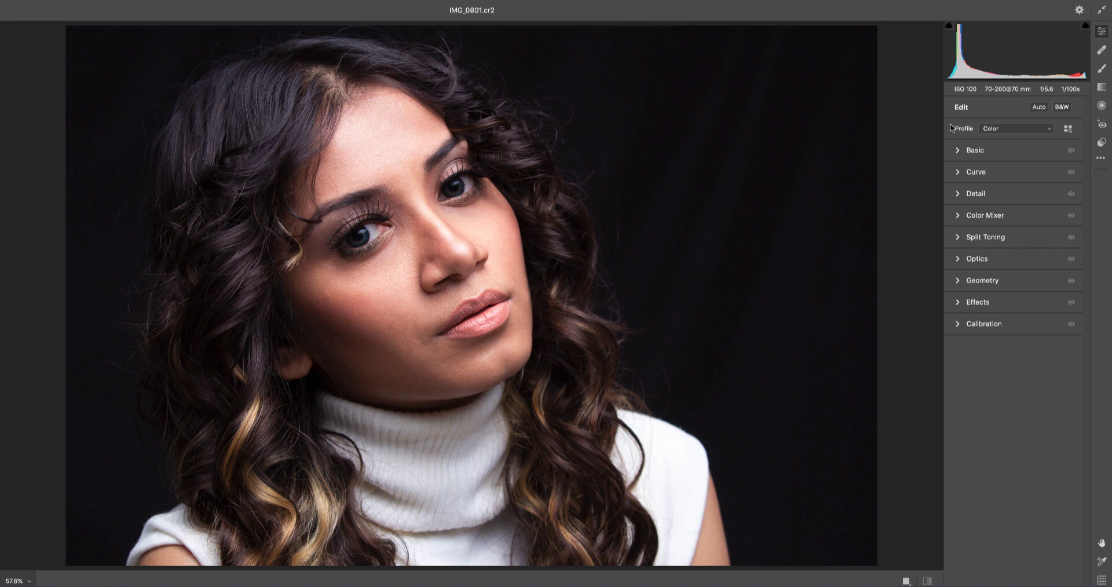
# Step: Brighten the cheek and under-eye skin with the adjustment brush at size 4 and exposure +0.70
pyautogui.click(1101, 70)
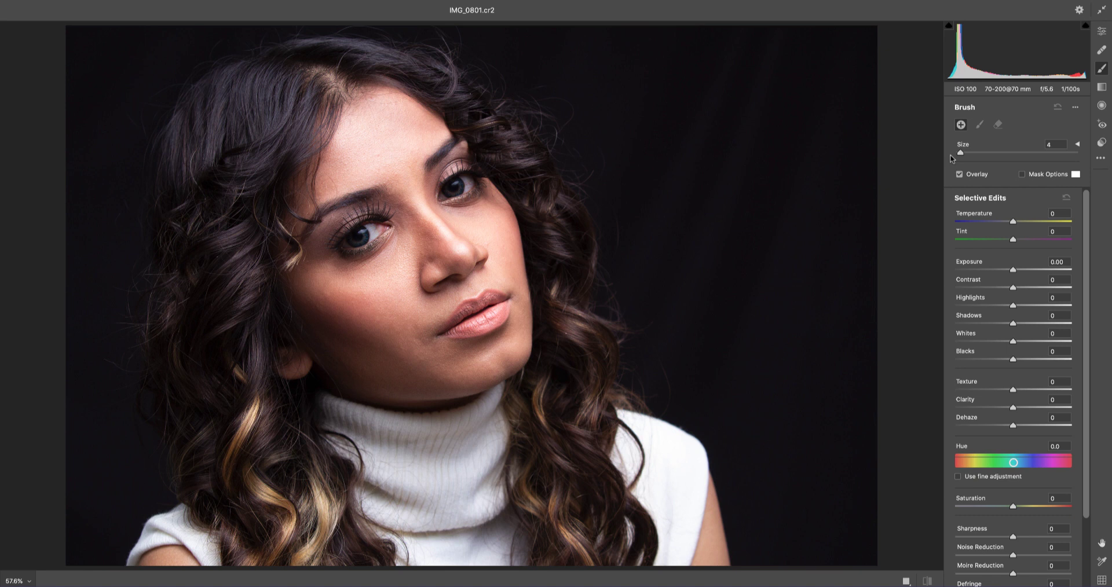
pyautogui.click(379, 290)
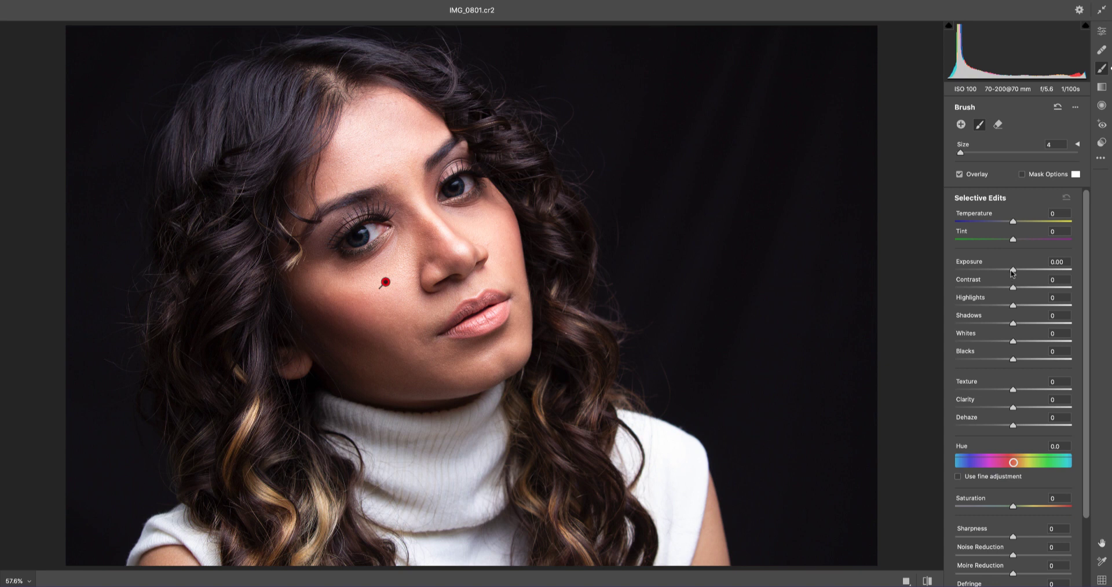
pyautogui.moveTo(1012, 271); pyautogui.dragTo(1018, 270)
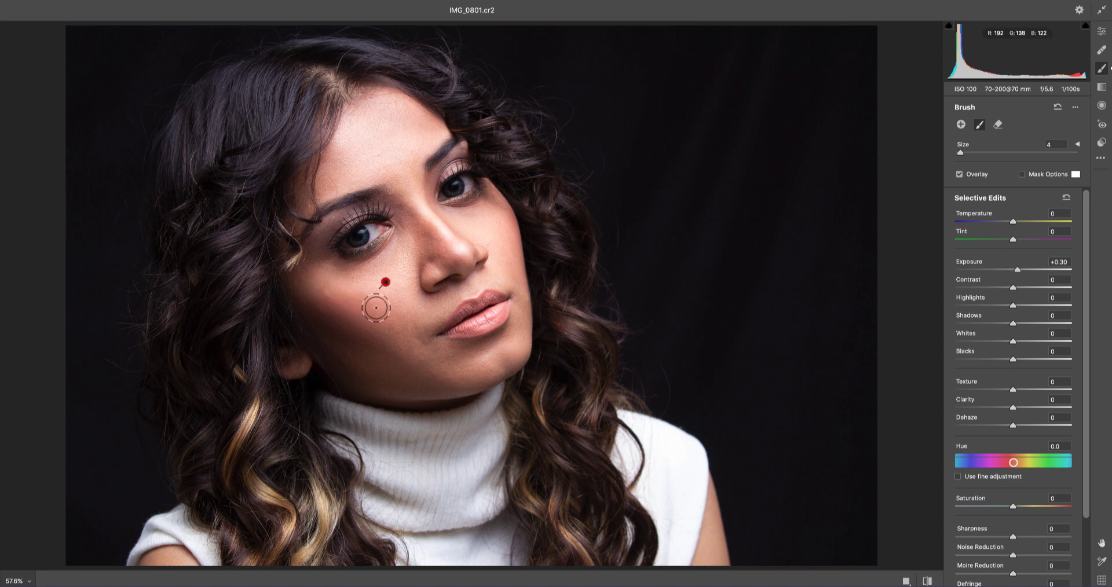
pyautogui.moveTo(331, 266)
pyautogui.mouseDown()
pyautogui.moveTo(378, 274)
pyautogui.moveTo(409, 243)
pyautogui.mouseUp()
pyautogui.moveTo(398, 282)
pyautogui.mouseDown()
pyautogui.moveTo(416, 287)
pyautogui.moveTo(423, 316)
pyautogui.mouseUp()
pyautogui.click(1024, 269)
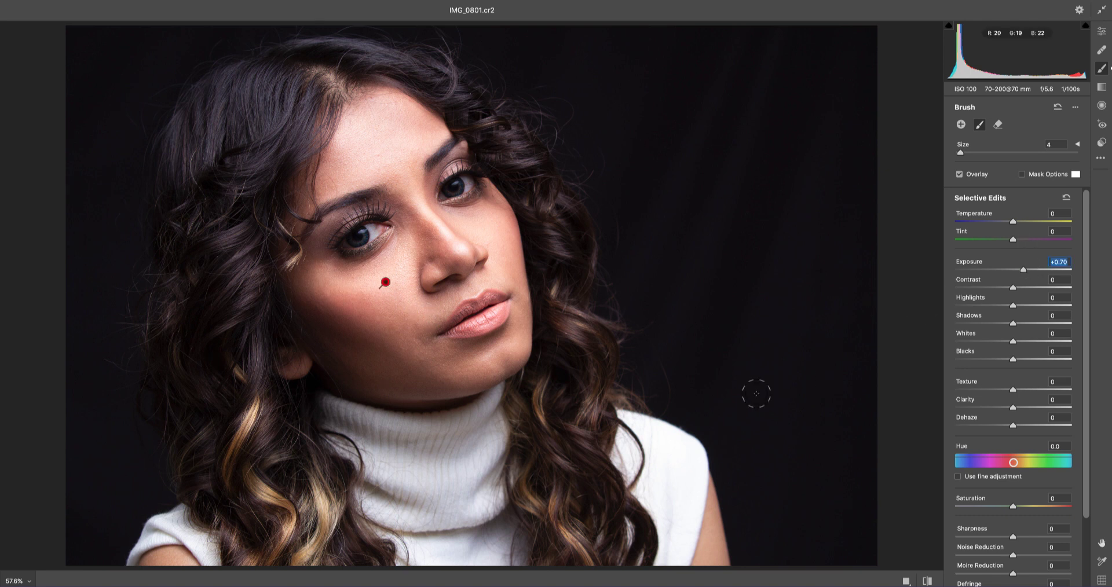
# Step: Set the brush adjustment's Sharpness to -2, Texture to +8, Clarity to -30 and Dehaze to +5
pyautogui.scroll(-5, 1053, 447)
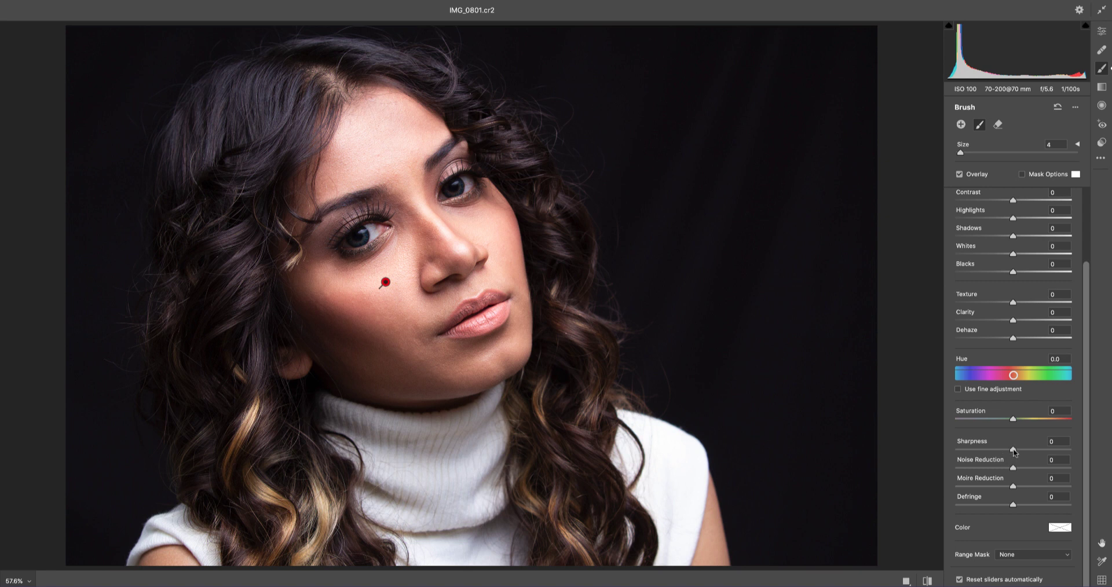
pyautogui.moveTo(1014, 451); pyautogui.dragTo(1013, 454)
pyautogui.scroll(1, 1011, 470)
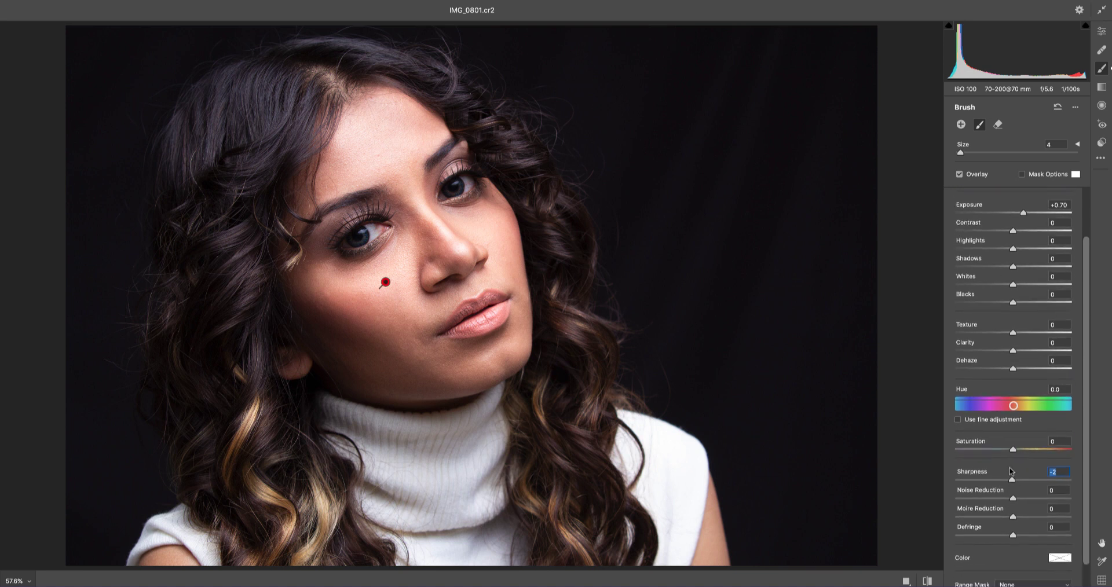
pyautogui.scroll(-1, 1011, 470)
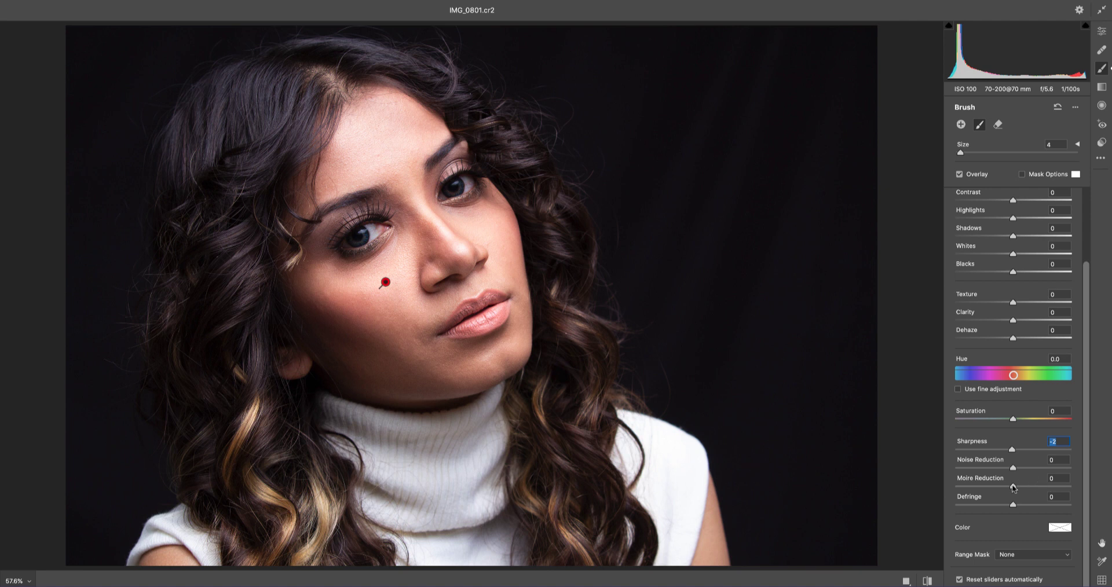
pyautogui.scroll(3, 1015, 482)
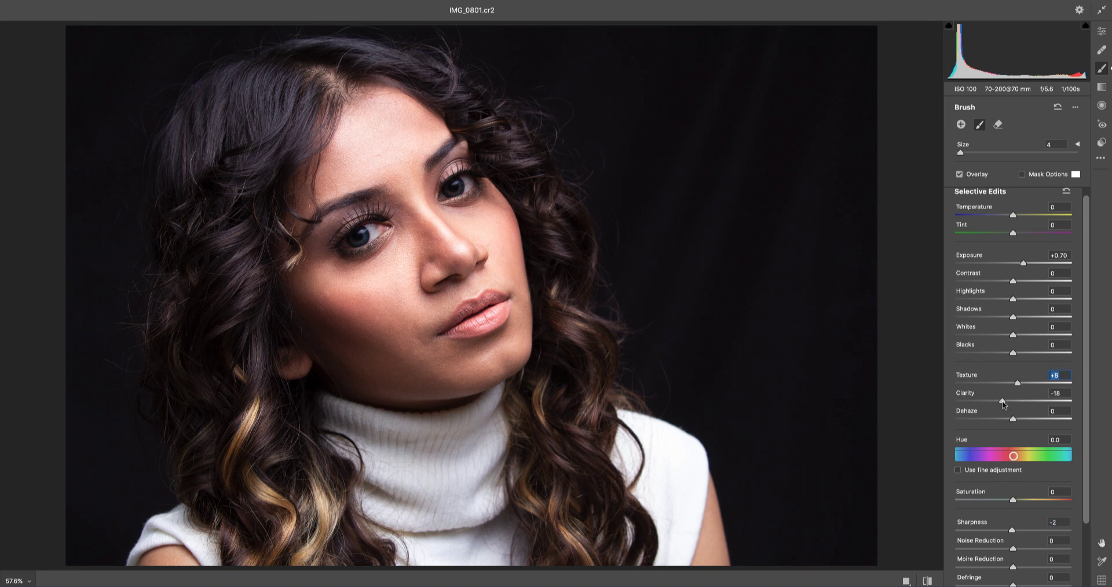
pyautogui.click(996, 402)
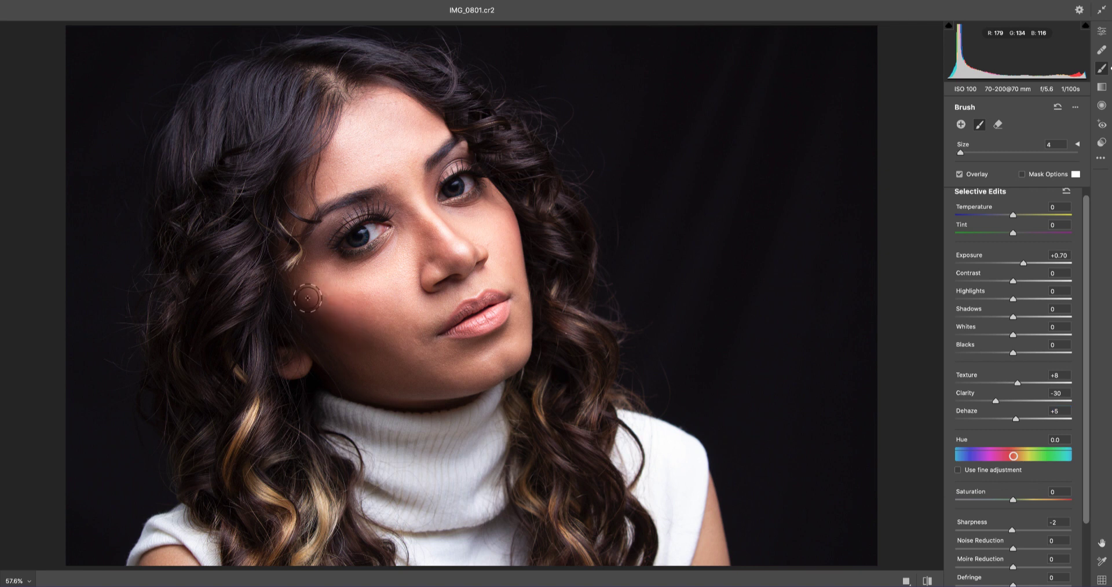
# Step: Undo the last brush change, then brush the skin around the mouth, chin and lower cheek at 200% zoom with brush size 7
pyautogui.press('super+z')
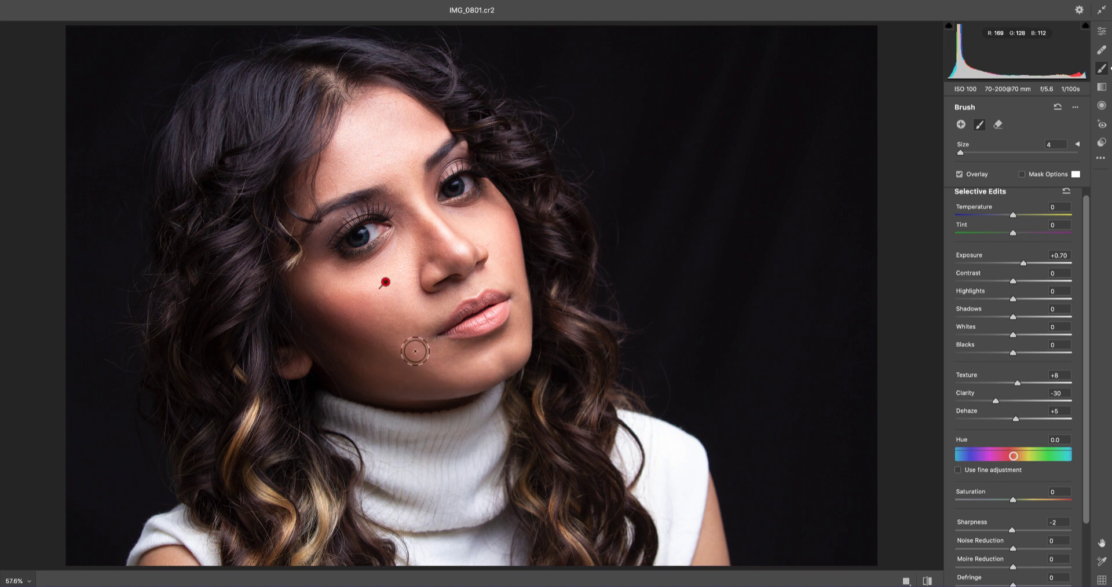
pyautogui.press('super+equal')
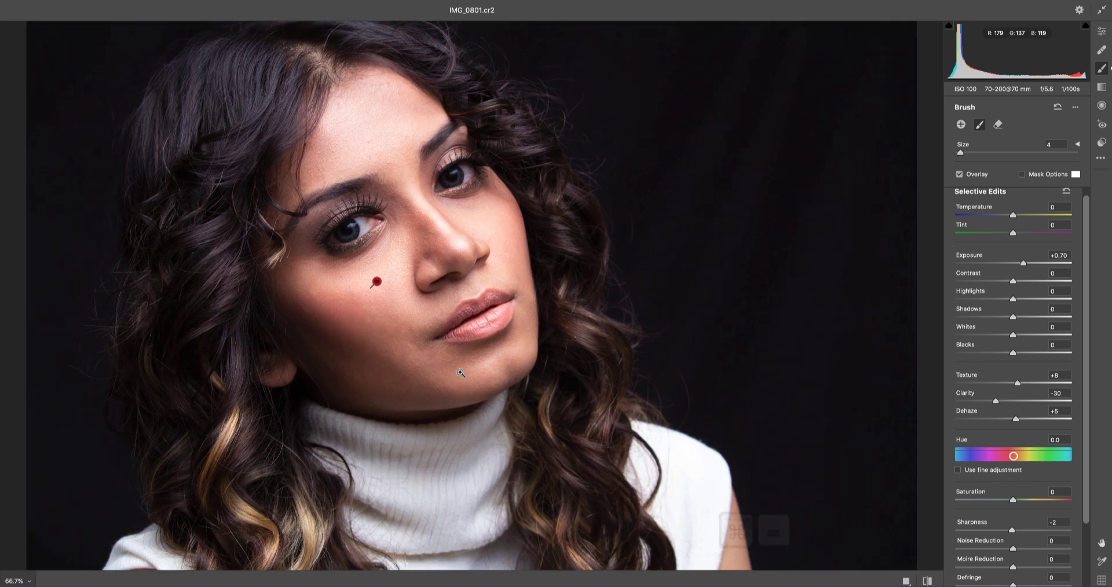
pyautogui.press('super+equal')
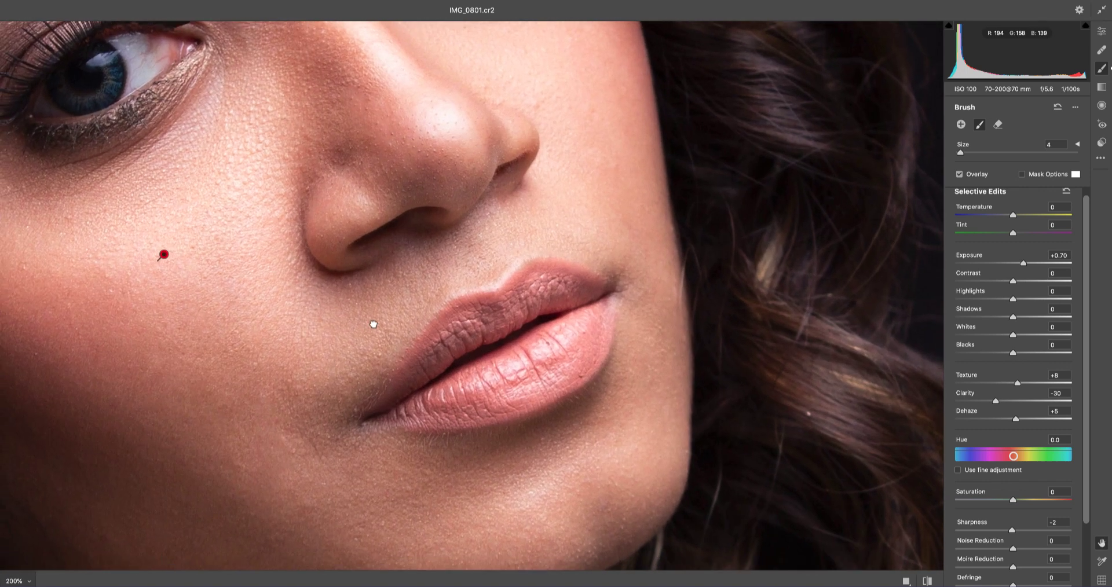
pyautogui.moveTo(374, 324); pyautogui.dragTo(477, 228)
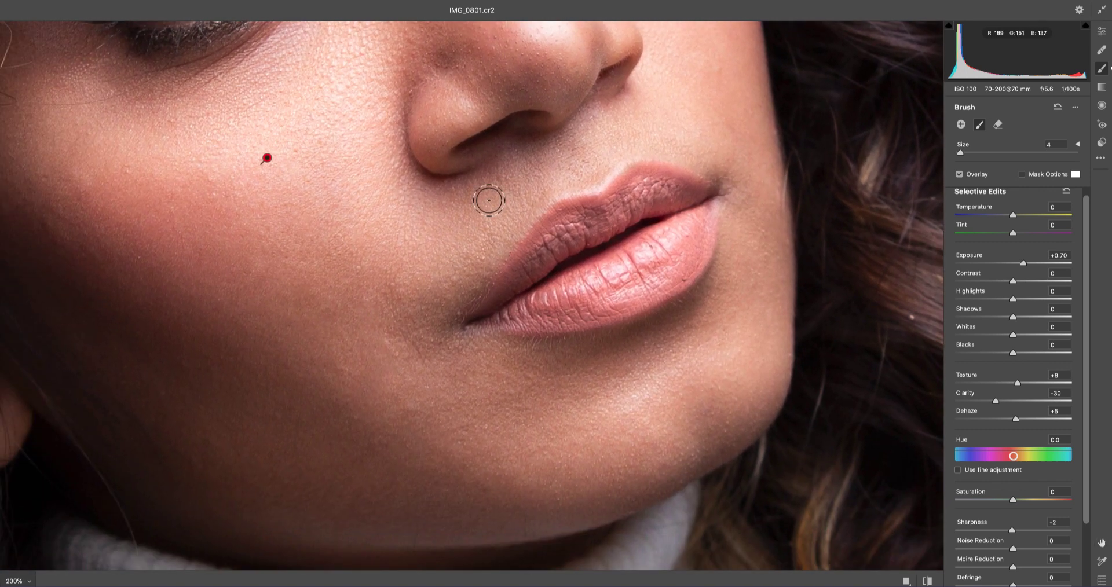
pyautogui.press(']')
pyautogui.press(']')
pyautogui.press(']')
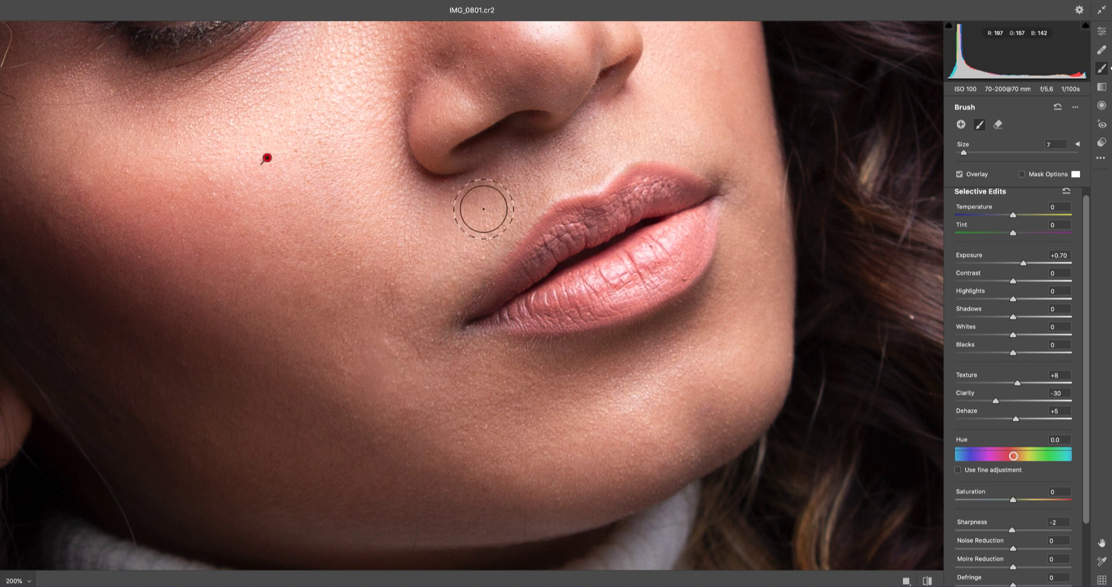
pyautogui.moveTo(454, 404); pyautogui.dragTo(422, 302)
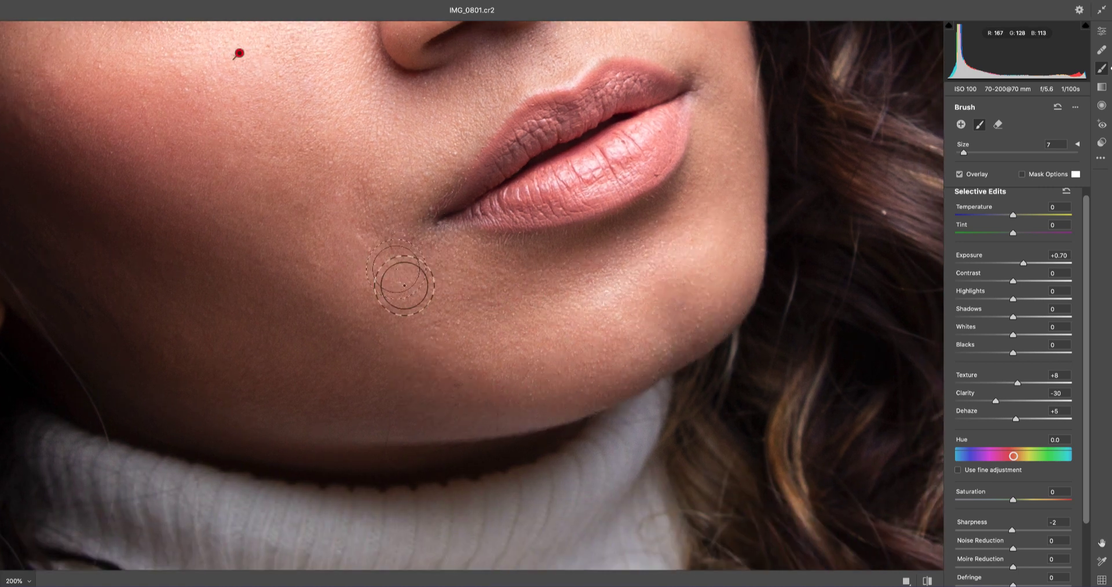
pyautogui.moveTo(390, 303); pyautogui.dragTo(497, 350)
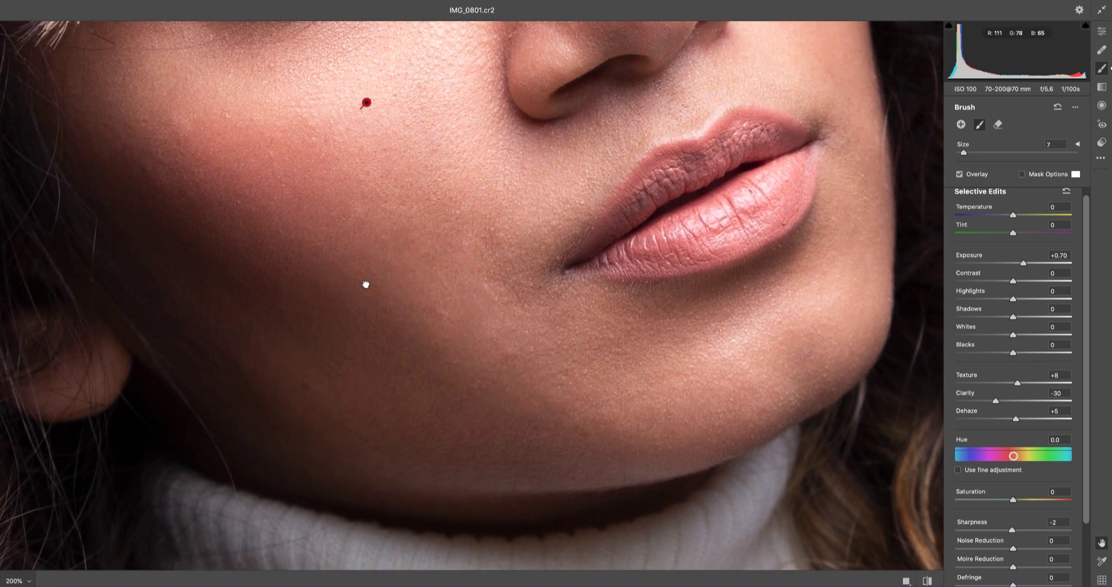
pyautogui.moveTo(355, 277); pyautogui.dragTo(426, 427)
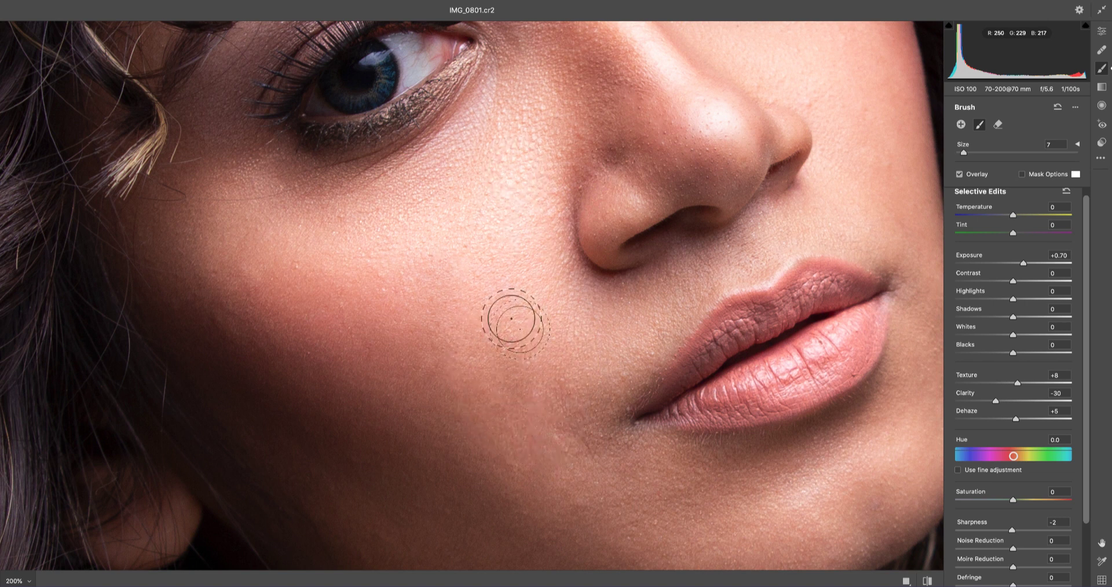
# Step: Enlarge the adjustment brush to size 18 and paint over the cheeks, nose, forehead and chin
pyautogui.press(']')
pyautogui.press(']')
pyautogui.press(']')
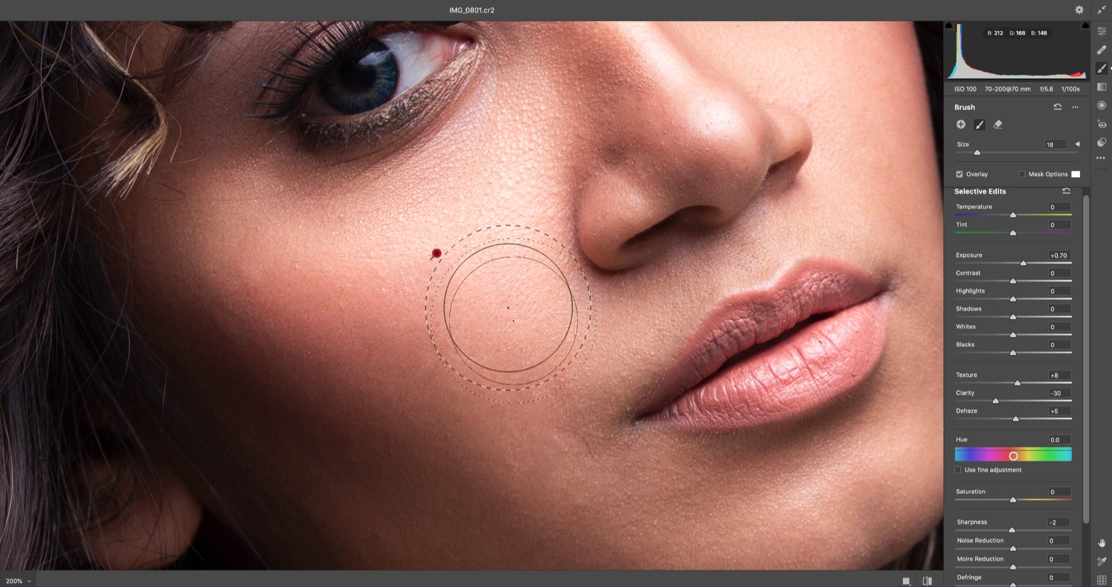
pyautogui.moveTo(495, 296); pyautogui.dragTo(348, 429)
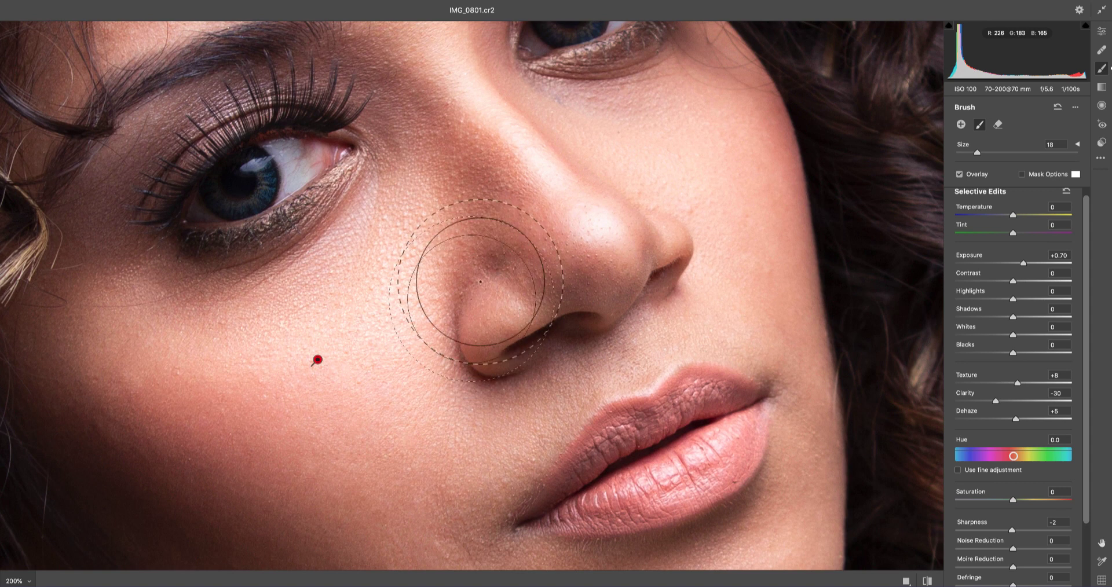
pyautogui.moveTo(531, 245); pyautogui.dragTo(564, 429)
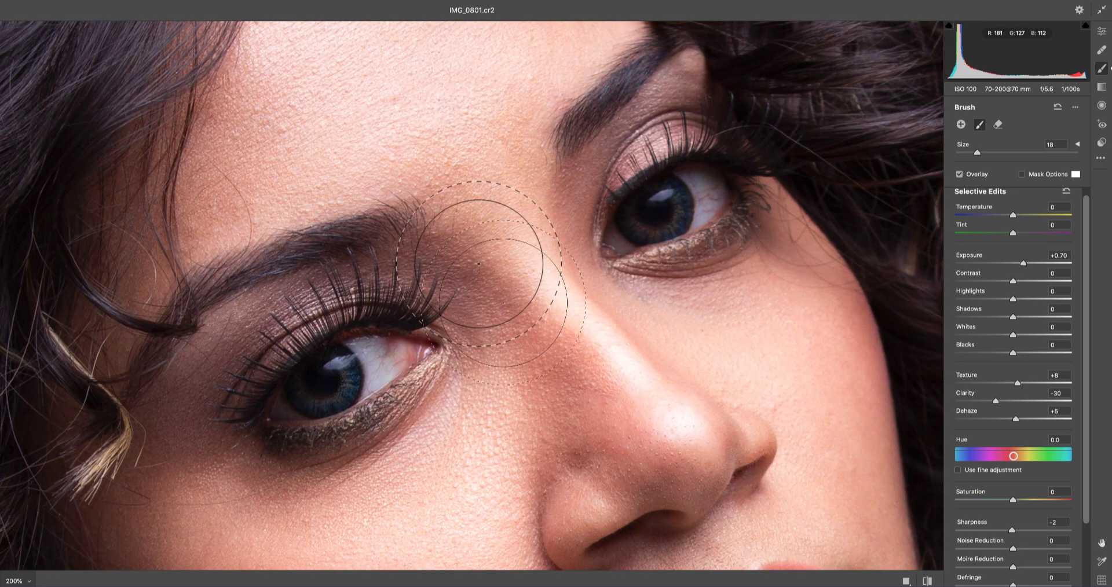
pyautogui.moveTo(398, 559)
pyautogui.mouseDown()
pyautogui.moveTo(297, 496)
pyautogui.moveTo(397, 551)
pyautogui.mouseUp()
pyautogui.moveTo(374, 353); pyautogui.dragTo(386, 464)
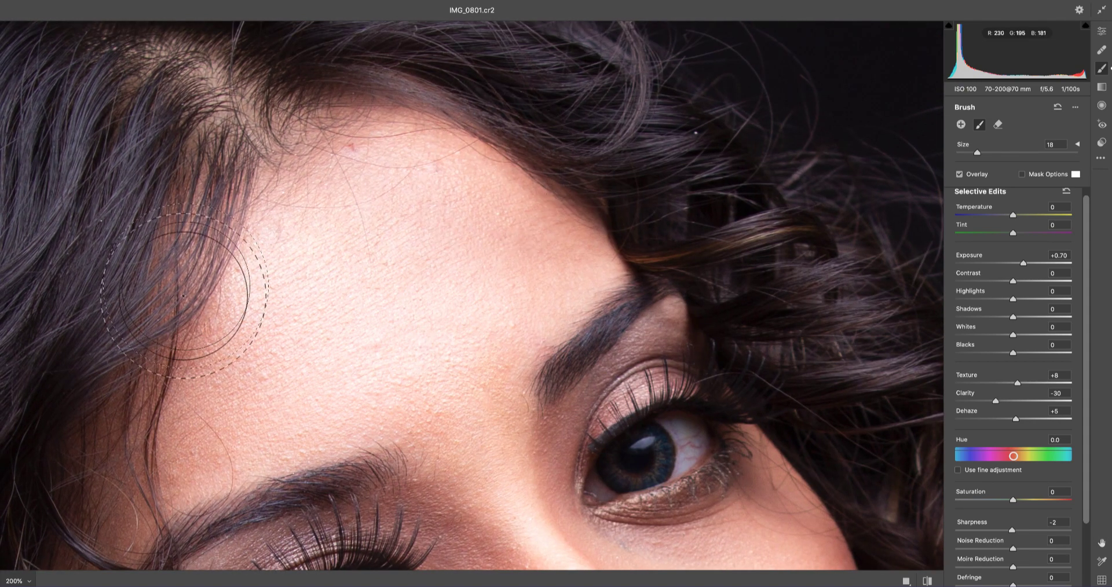
pyautogui.moveTo(456, 276); pyautogui.dragTo(290, 44)
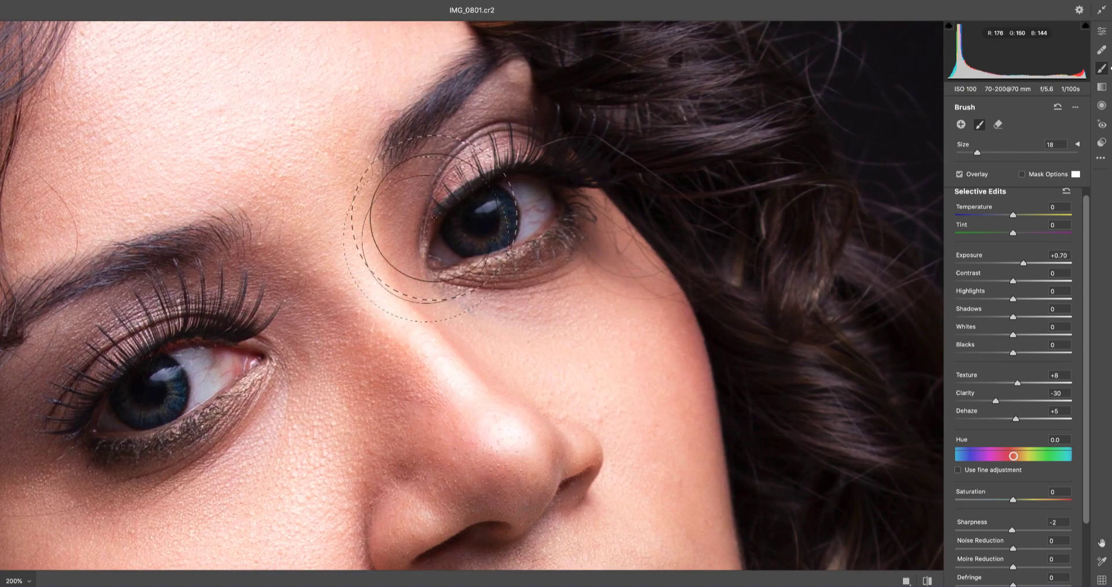
pyautogui.moveTo(646, 385); pyautogui.dragTo(599, 102)
pyautogui.moveTo(646, 441); pyautogui.dragTo(683, 285)
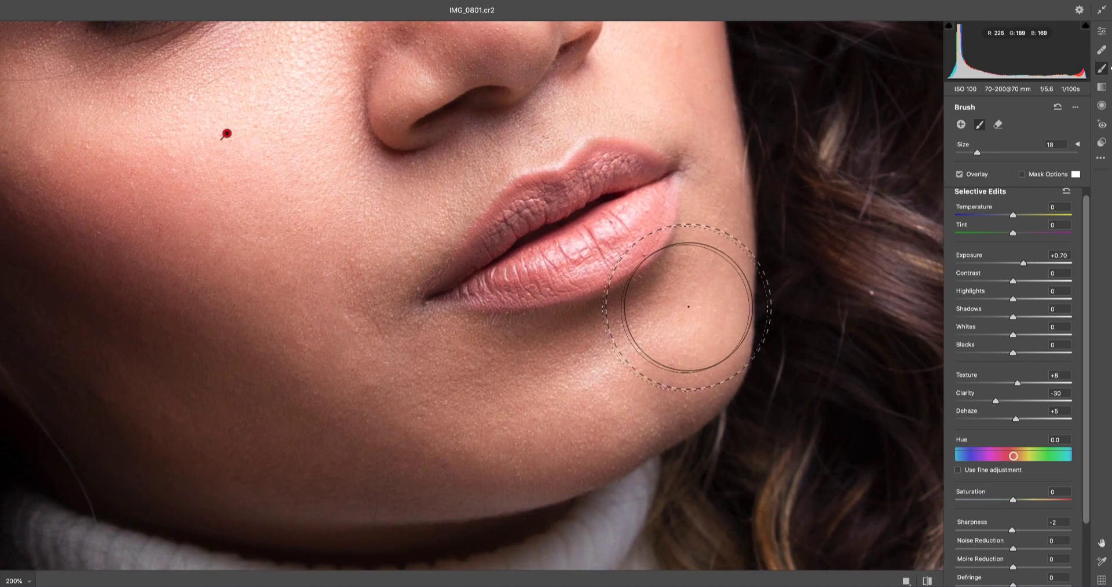
# Step: Compare the whole portrait before and after the brush adjustments at fit size
pyautogui.press('super+0')
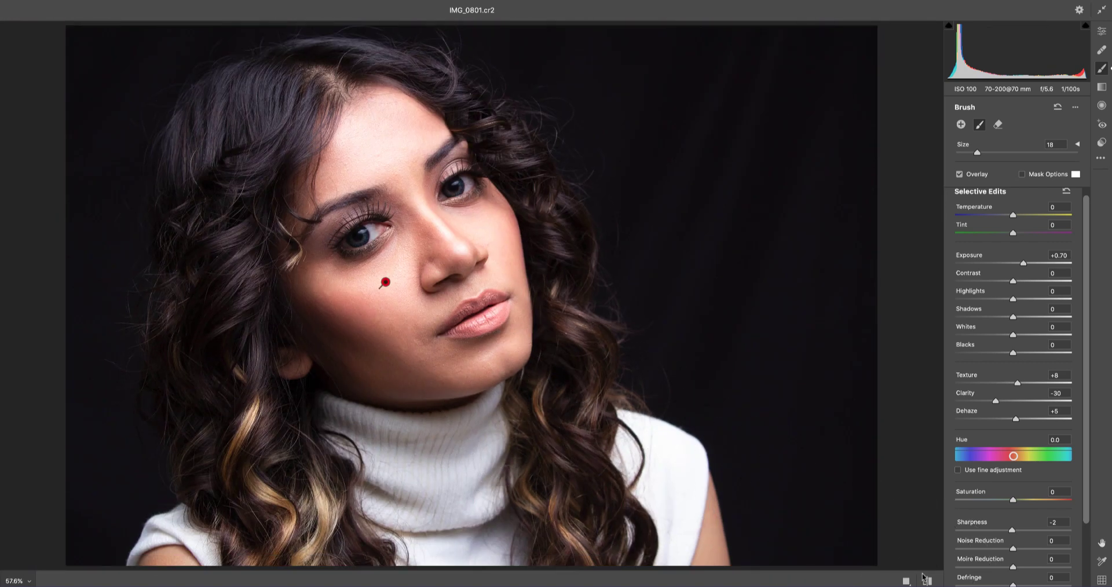
pyautogui.click(927, 581)
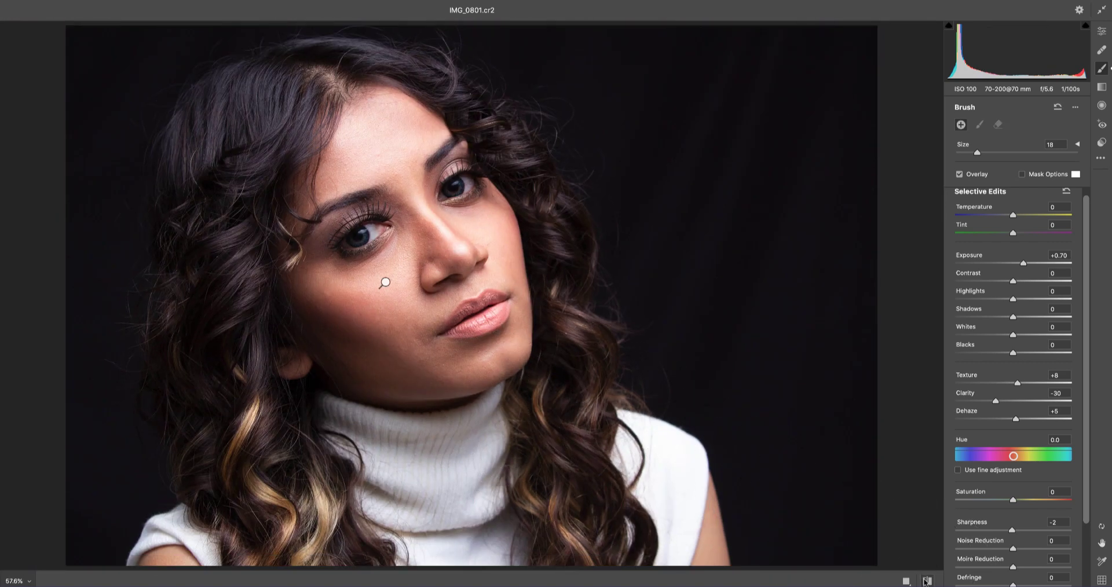
pyautogui.click(926, 581)
pyautogui.click(927, 581)
pyautogui.click(927, 581)
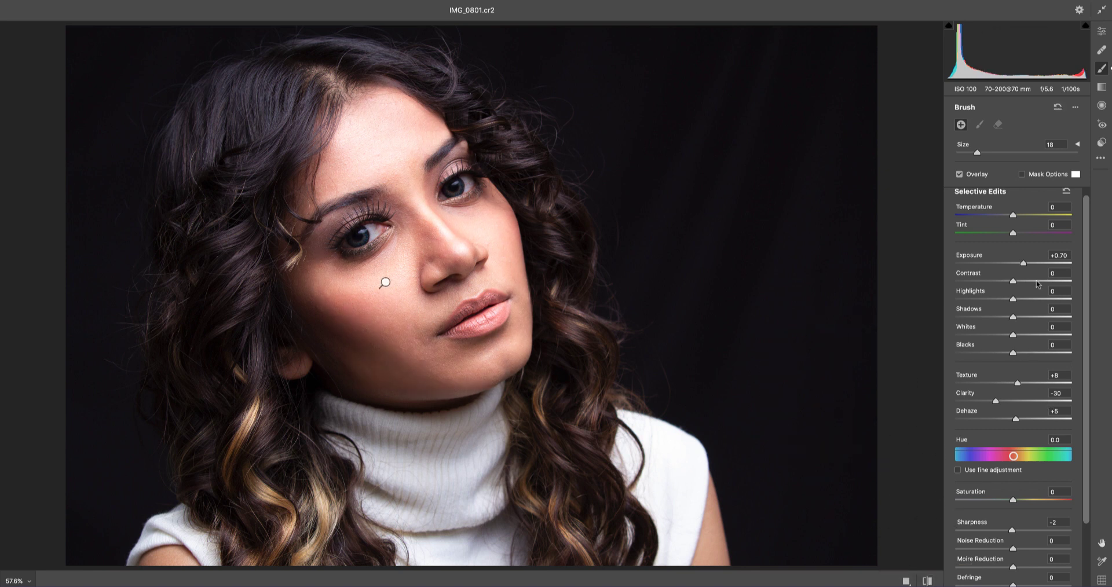
# Step: Set the Basic adjustments to Highlights -13, Shadows +13, Contrast +8, Texture +17 and Clarity -46
pyautogui.click(1102, 34)
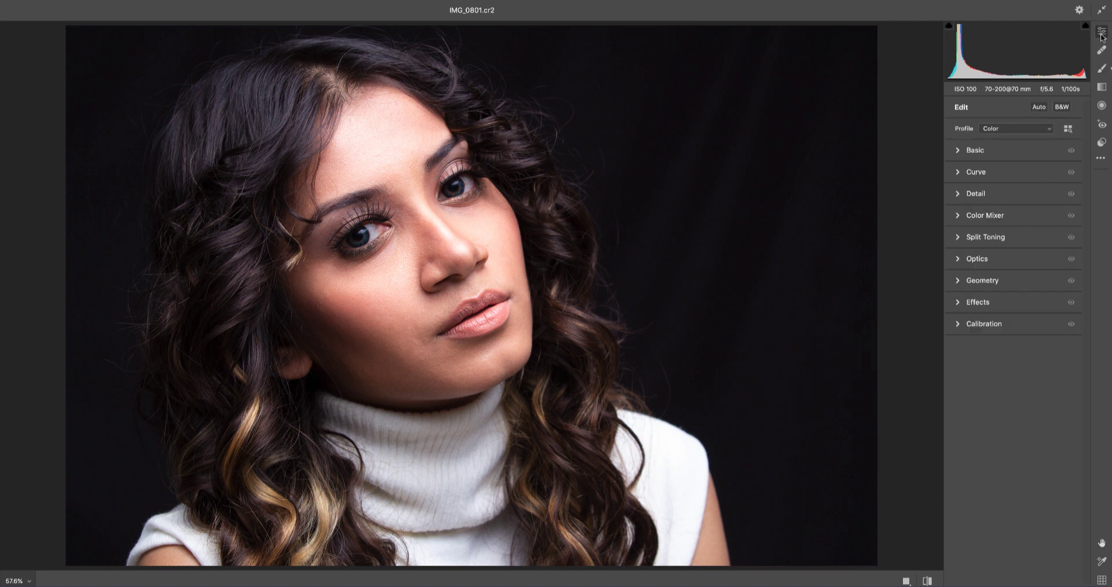
pyautogui.click(958, 152)
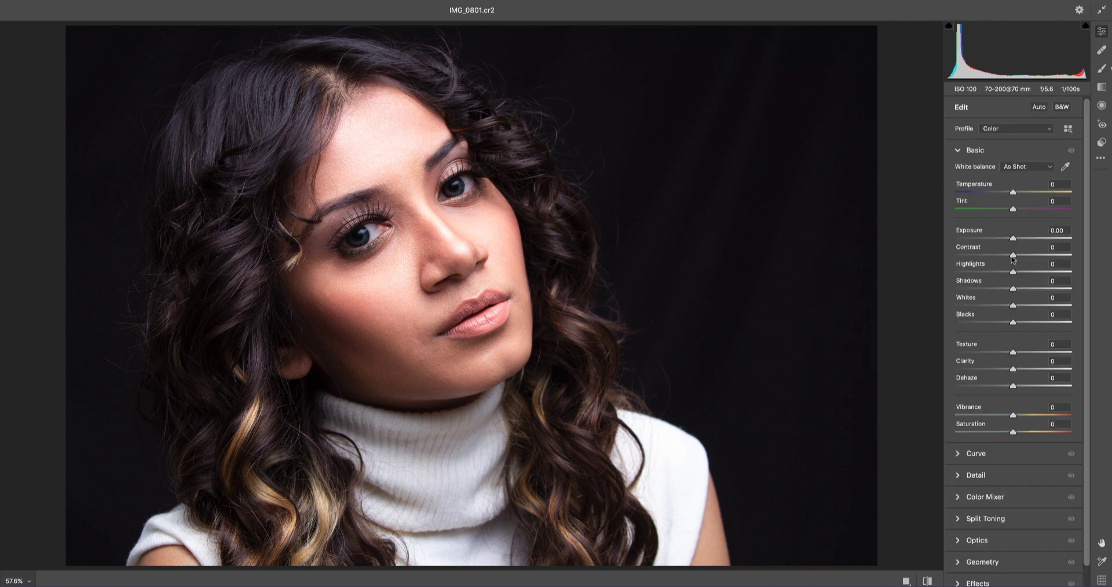
pyautogui.moveTo(1014, 273); pyautogui.dragTo(1022, 292)
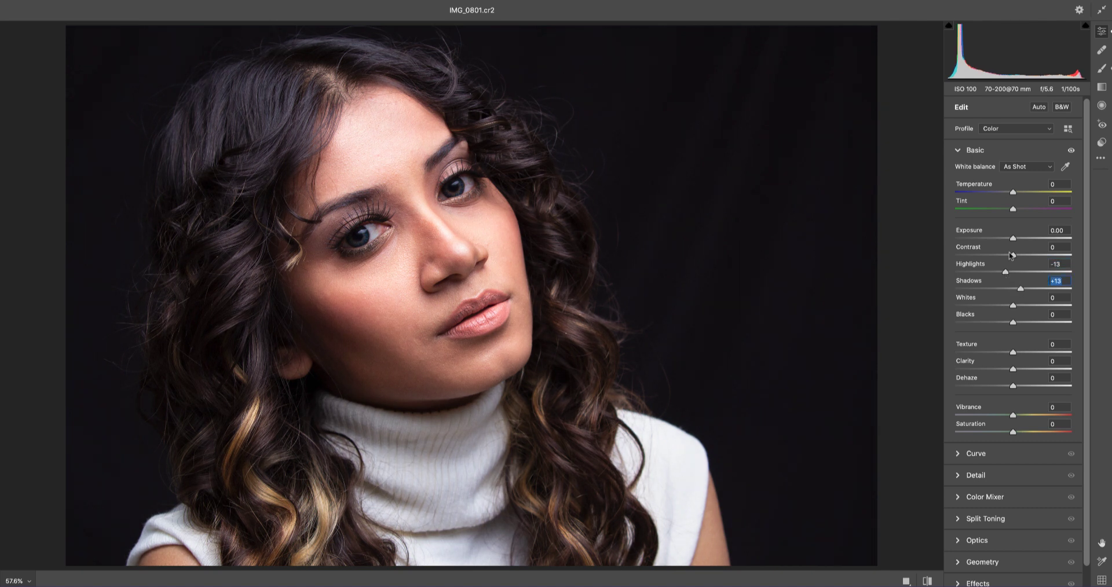
pyautogui.moveTo(1015, 256); pyautogui.dragTo(1018, 256)
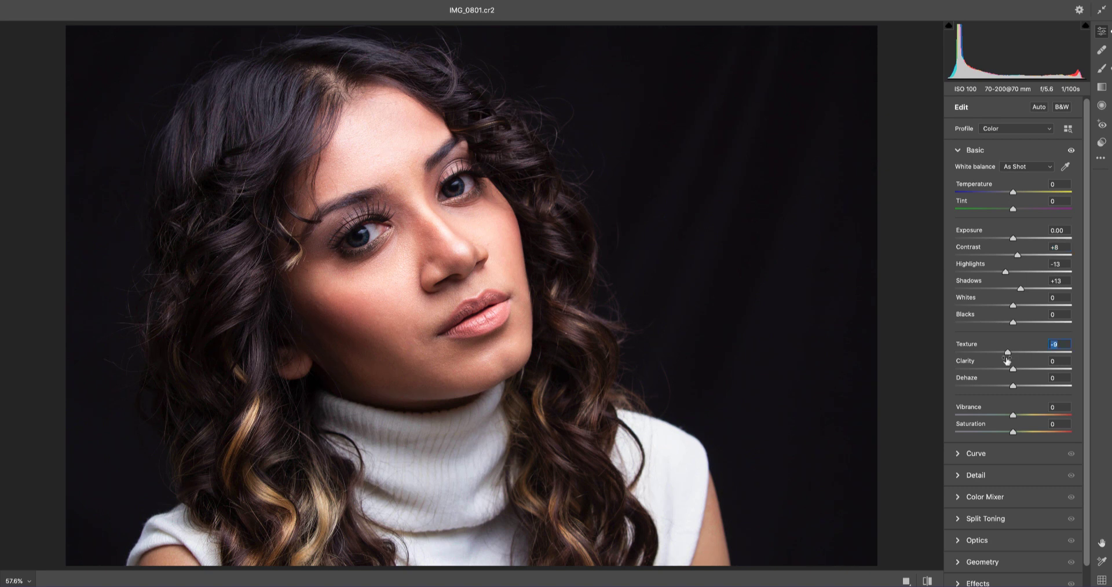
pyautogui.moveTo(1013, 372); pyautogui.dragTo(986, 371)
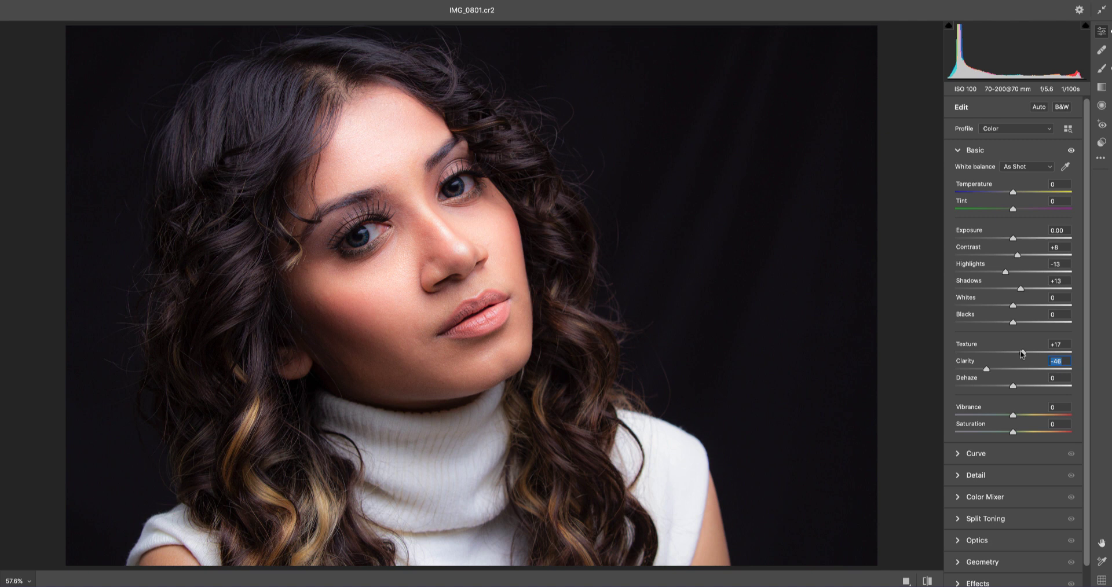
pyautogui.moveTo(1009, 387); pyautogui.dragTo(1012, 387)
# Step: Refine the Basic tone to Shadows +29, Highlights -31, Exposure +0.10 and Vibrance -12, and apply the Camera Raw Filter
pyautogui.moveTo(1024, 289); pyautogui.dragTo(1029, 288)
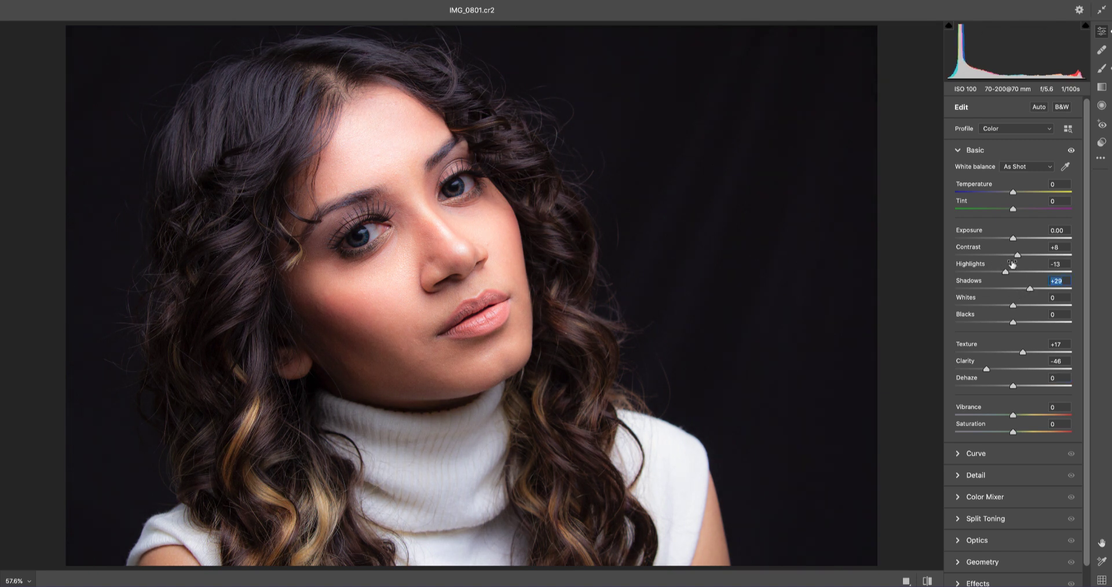
pyautogui.moveTo(998, 273); pyautogui.dragTo(994, 273)
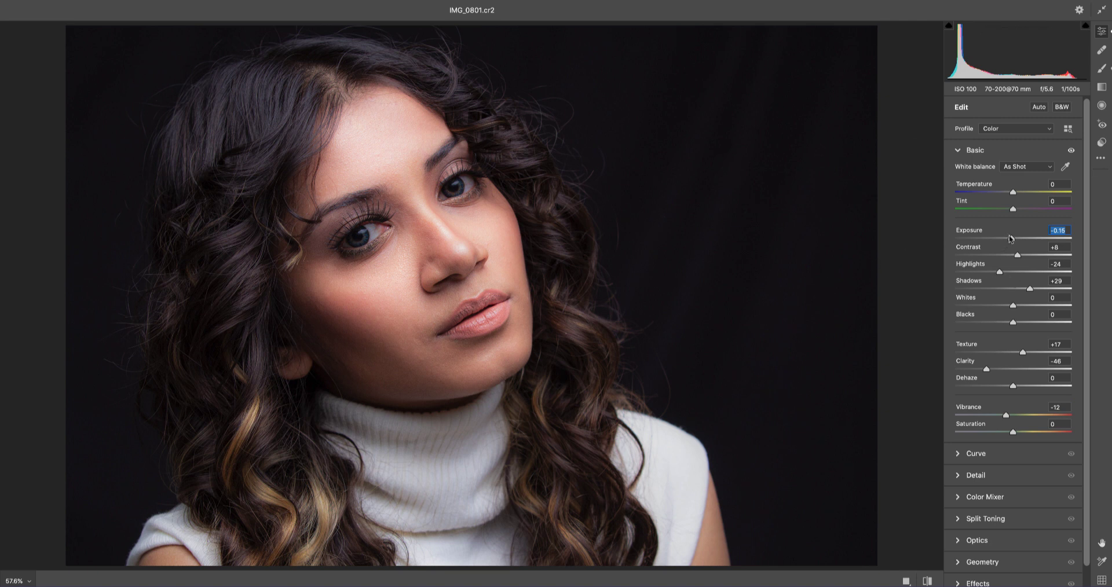
pyautogui.moveTo(1012, 239); pyautogui.dragTo(996, 273)
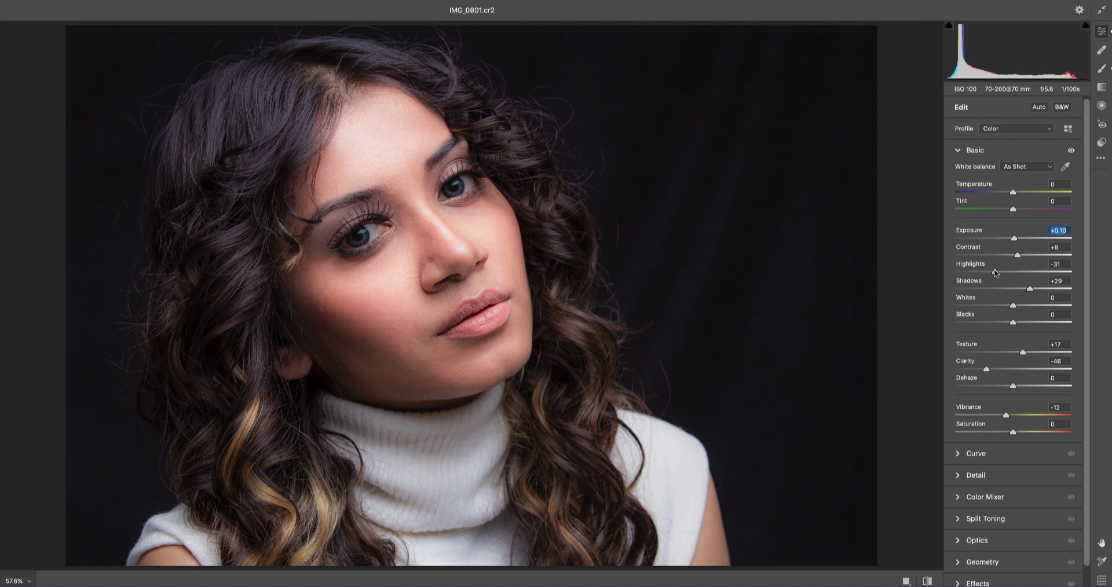
pyautogui.click(995, 272)
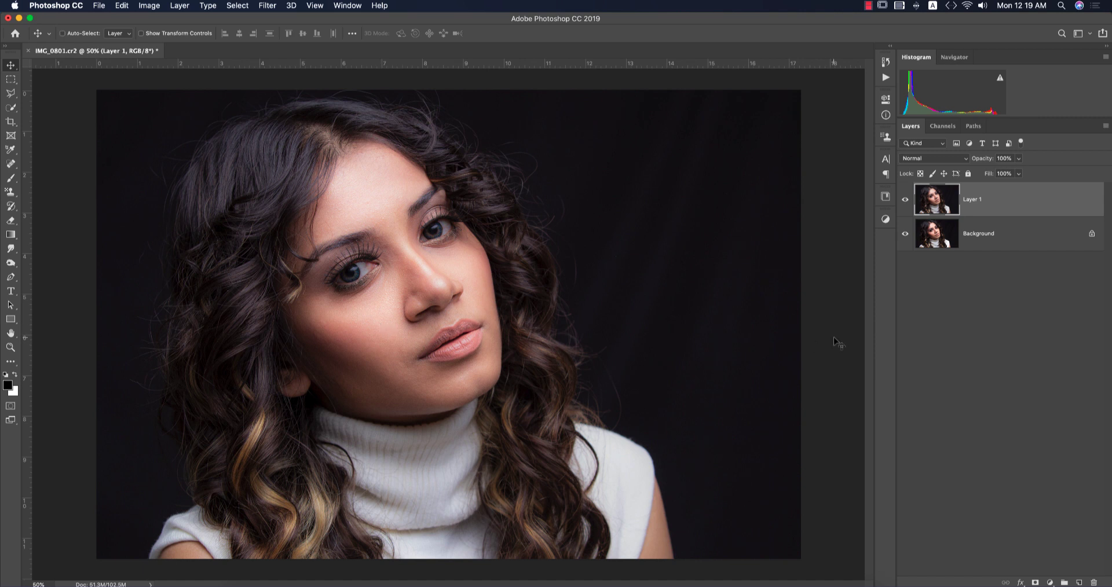
# Step: Duplicate Layer 1 twice and rename the lower copy H and the upper copy S
pyautogui.press('super+j')
pyautogui.press('super+j')
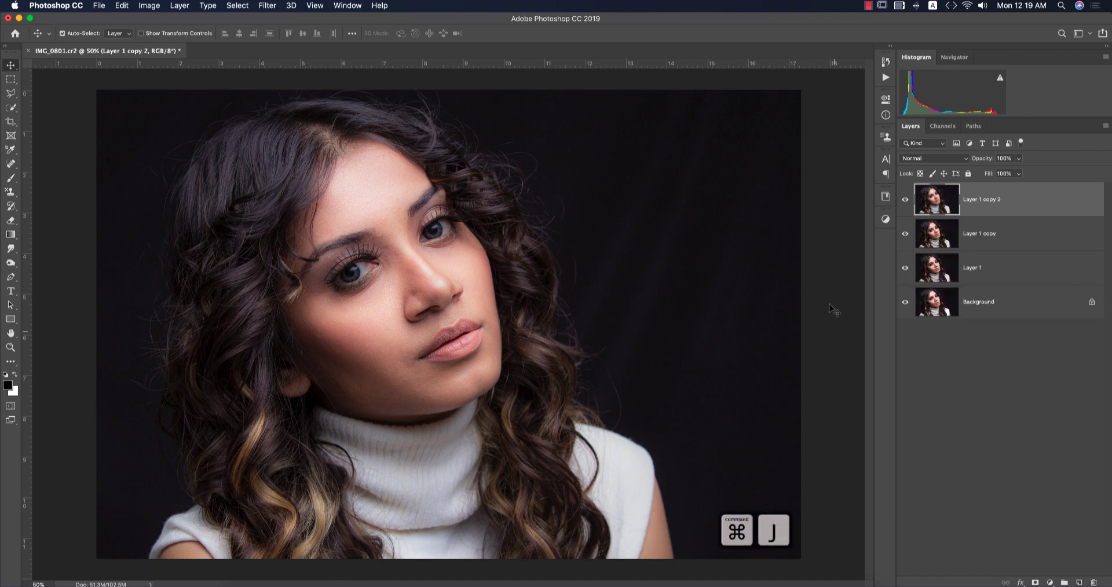
pyautogui.doubleClick(985, 232)
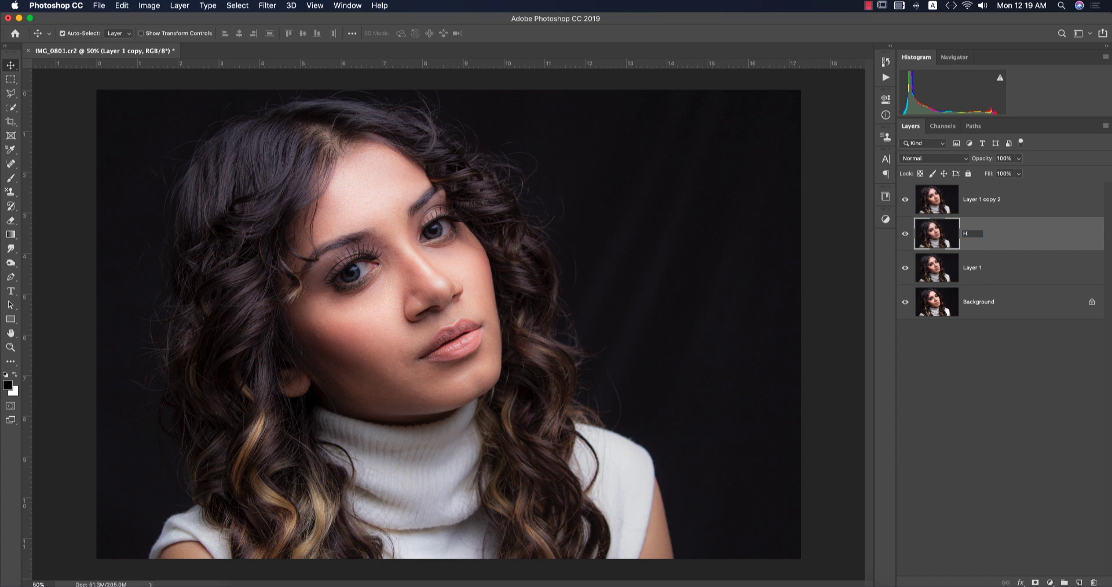
pyautogui.press('Return')
pyautogui.doubleClick(986, 200)
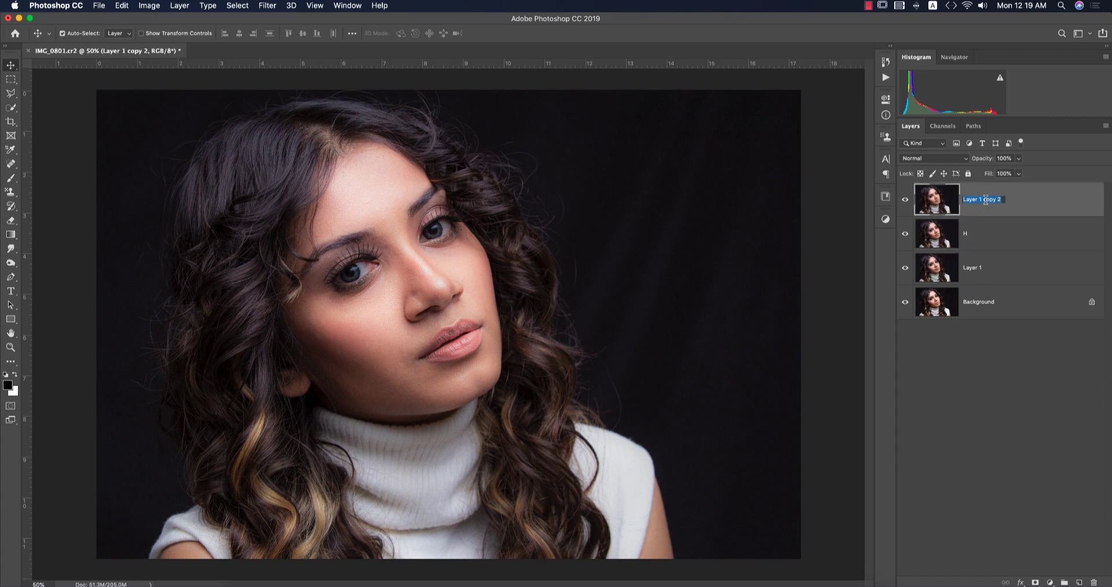
pyautogui.press('Return')
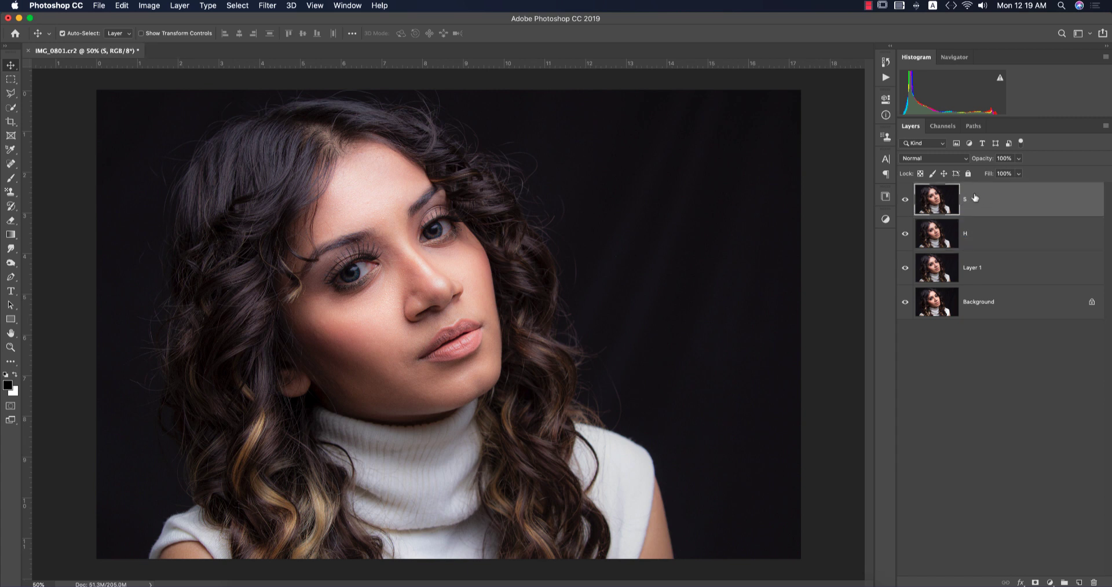
# Step: Hide the S layer and set the H layer's blend mode to Screen
pyautogui.click(1002, 237)
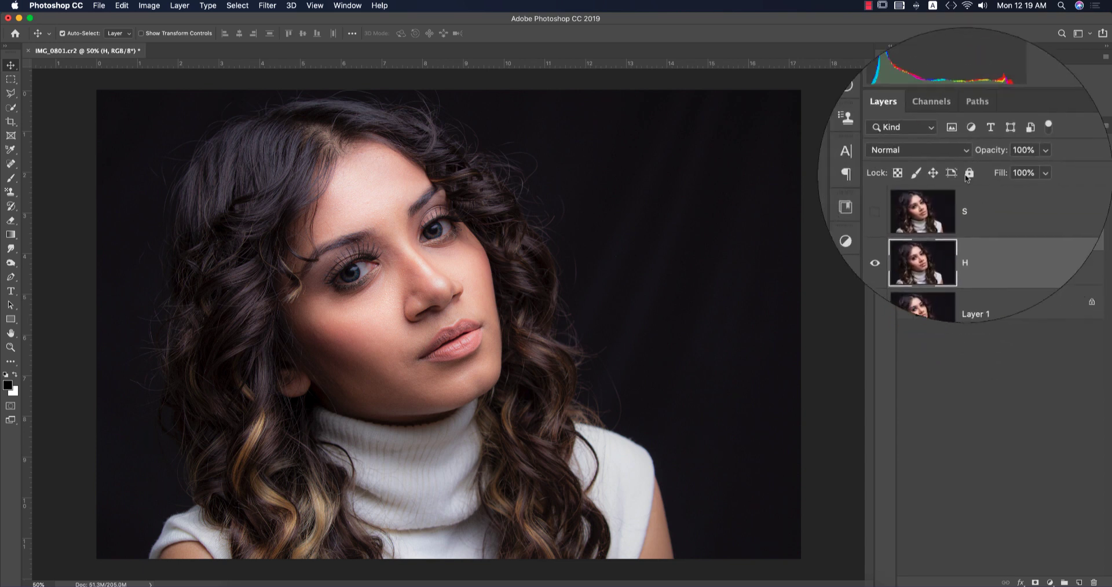
pyautogui.click(936, 157)
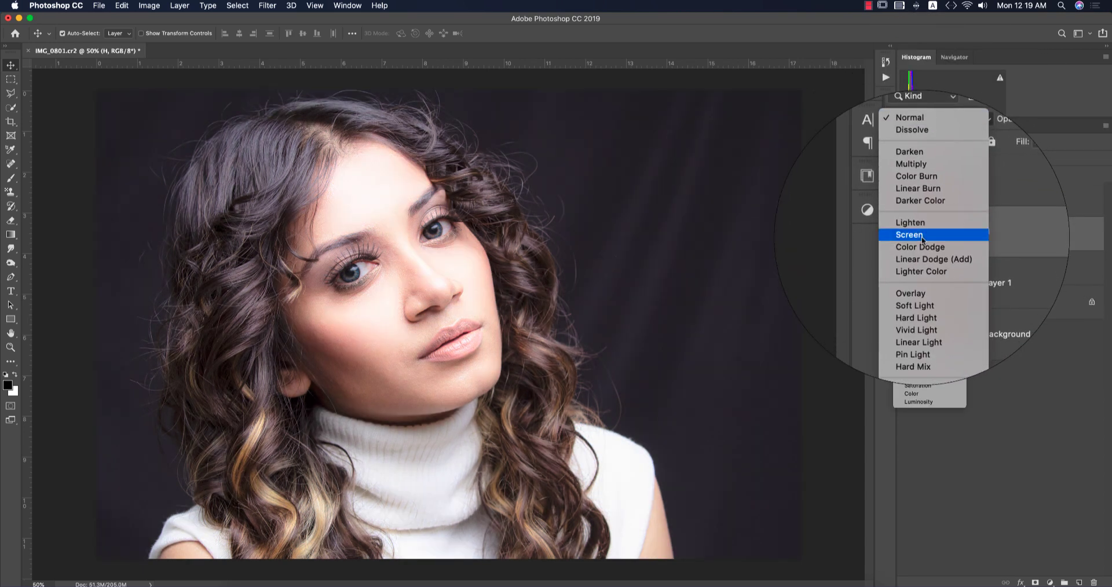
pyautogui.click(922, 237)
# Step: In the H layer's Blend If settings, raise and split the Underlying Layer shadow threshold to keep the screening out of the dark areas
pyautogui.rightClick(1000, 234)
pyautogui.click(935, 117)
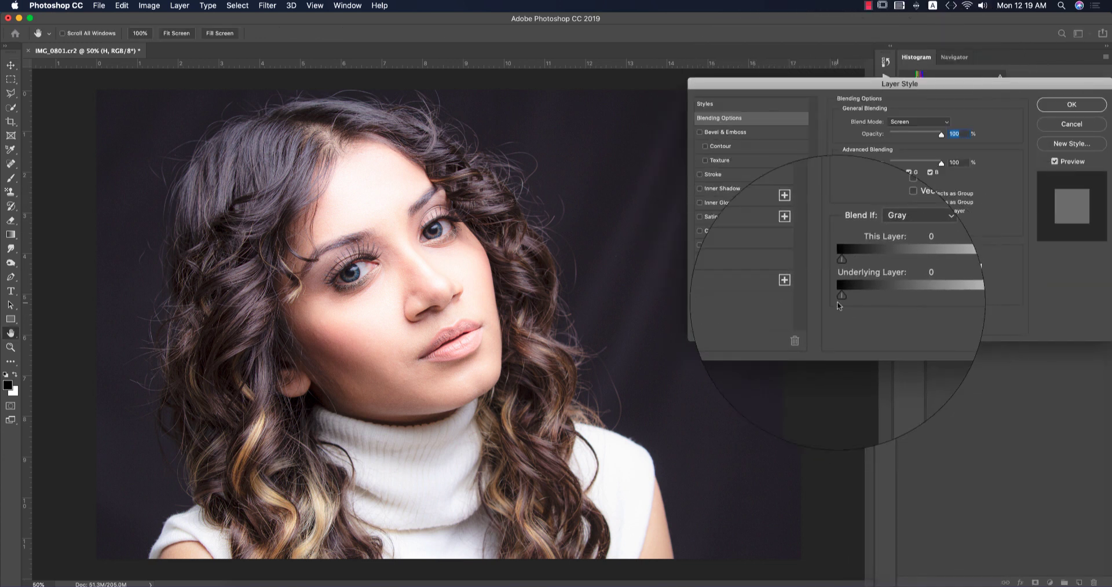
pyautogui.moveTo(836, 302); pyautogui.dragTo(966, 301)
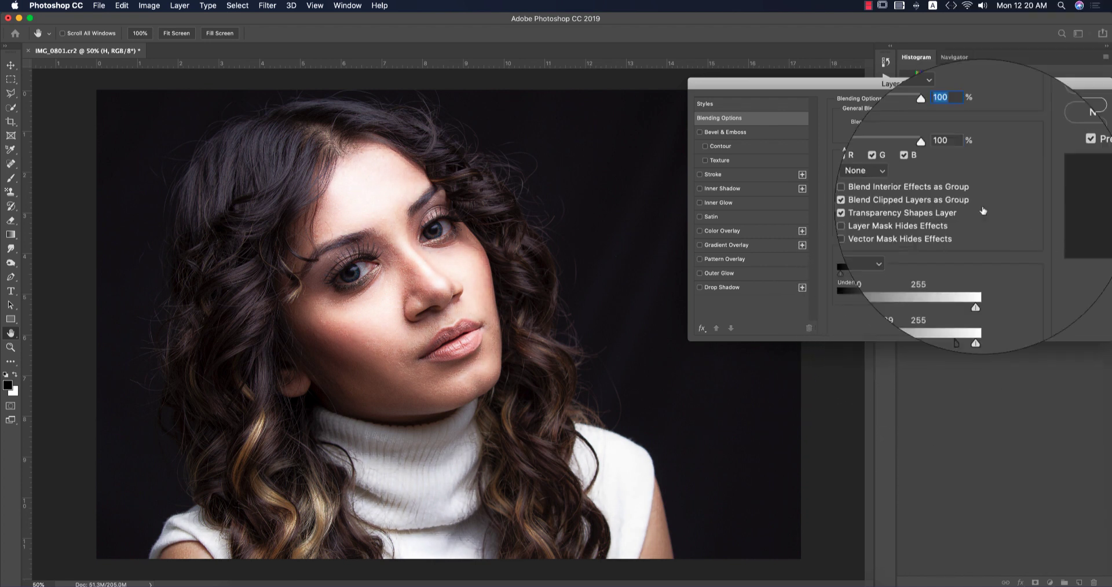
pyautogui.click(1072, 104)
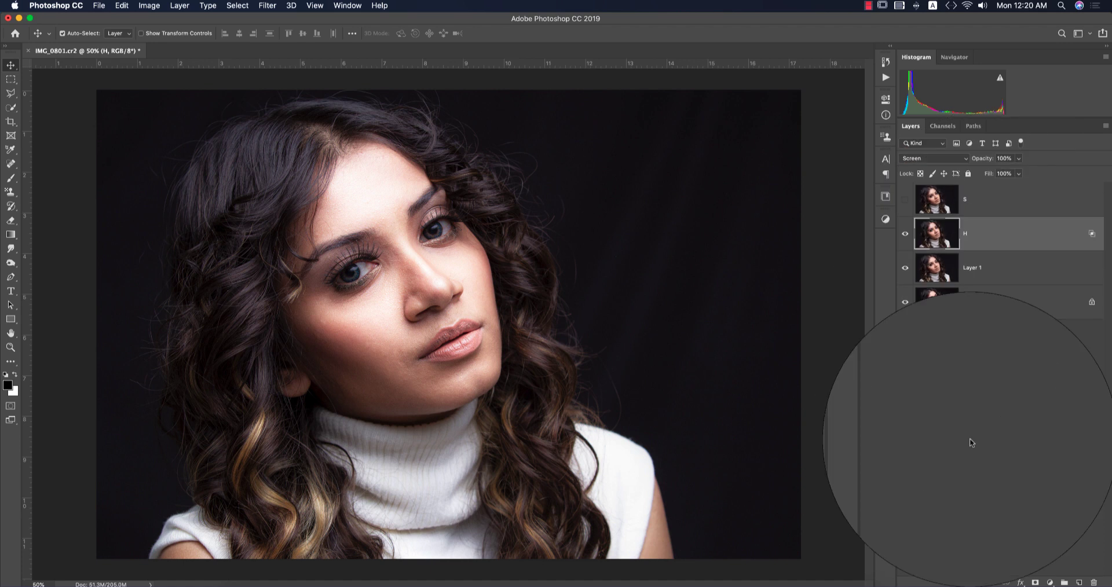
# Step: Add a layer mask to H and fill it using Apply Image with the merged RGB source, Multiply blending and 100% opacity
pyautogui.click(1035, 583)
pyautogui.click(149, 5)
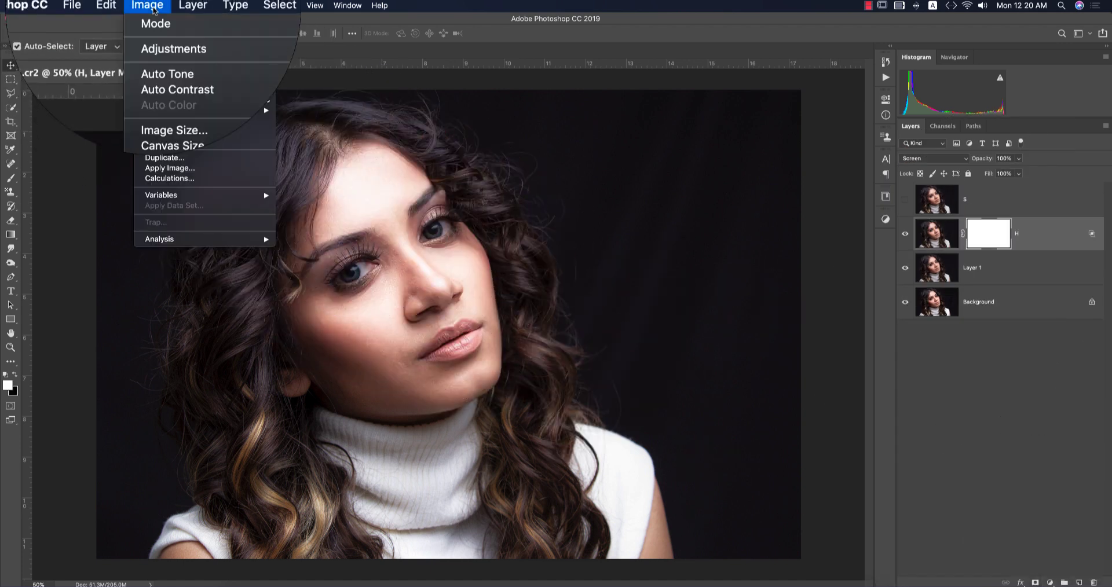
pyautogui.click(193, 172)
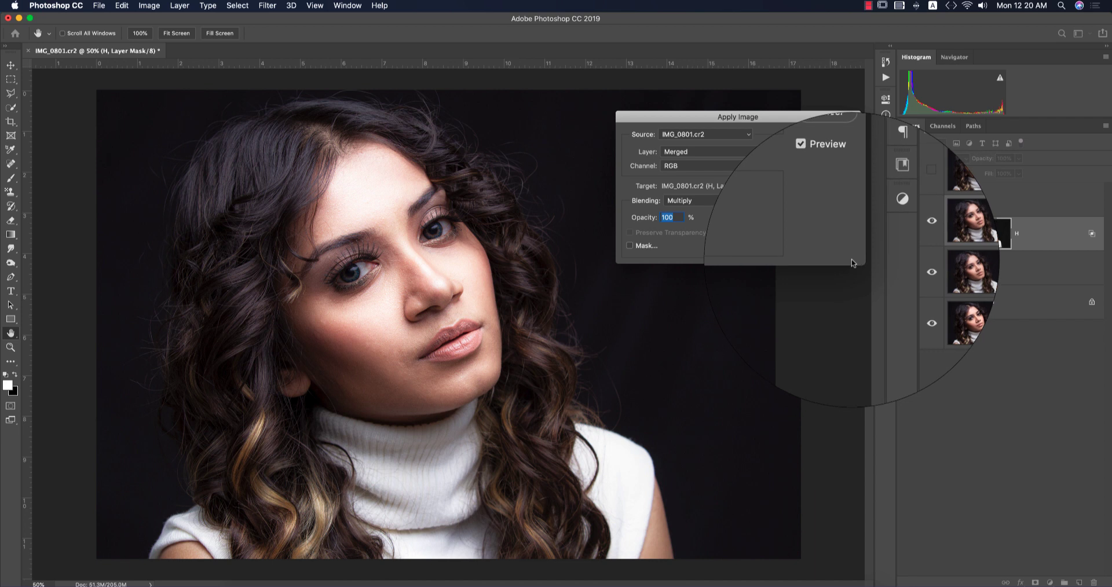
pyautogui.click(842, 145)
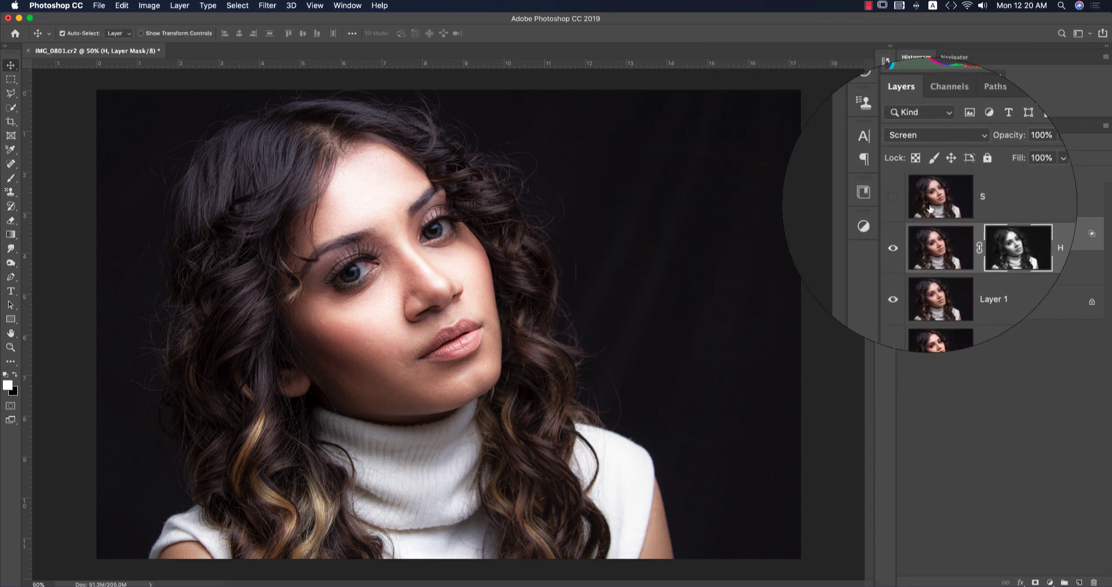
# Step: Show the S layer and set its blend mode to Multiply
pyautogui.click(997, 204)
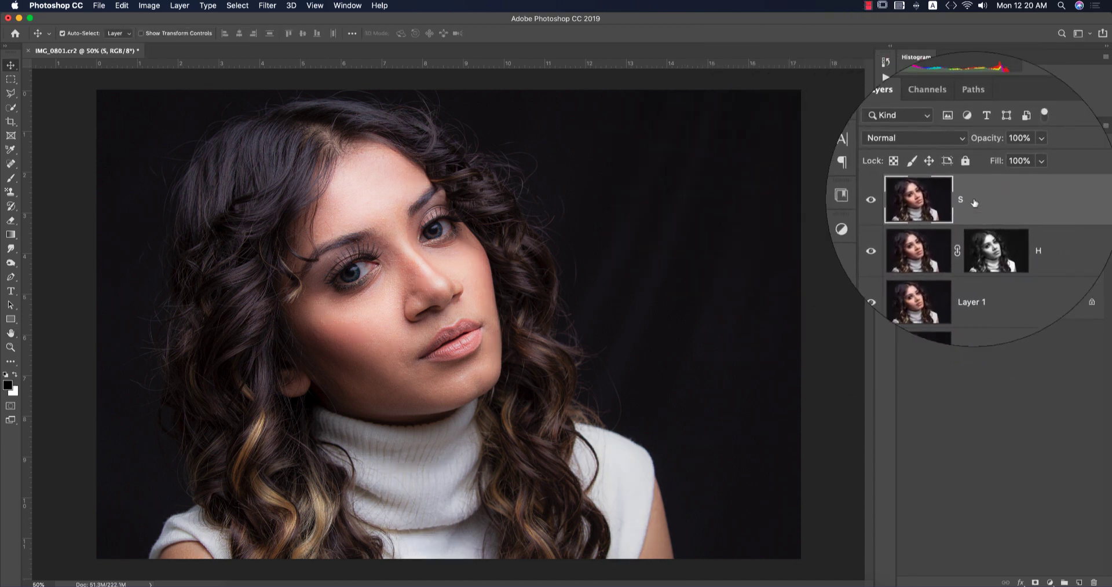
pyautogui.click(943, 160)
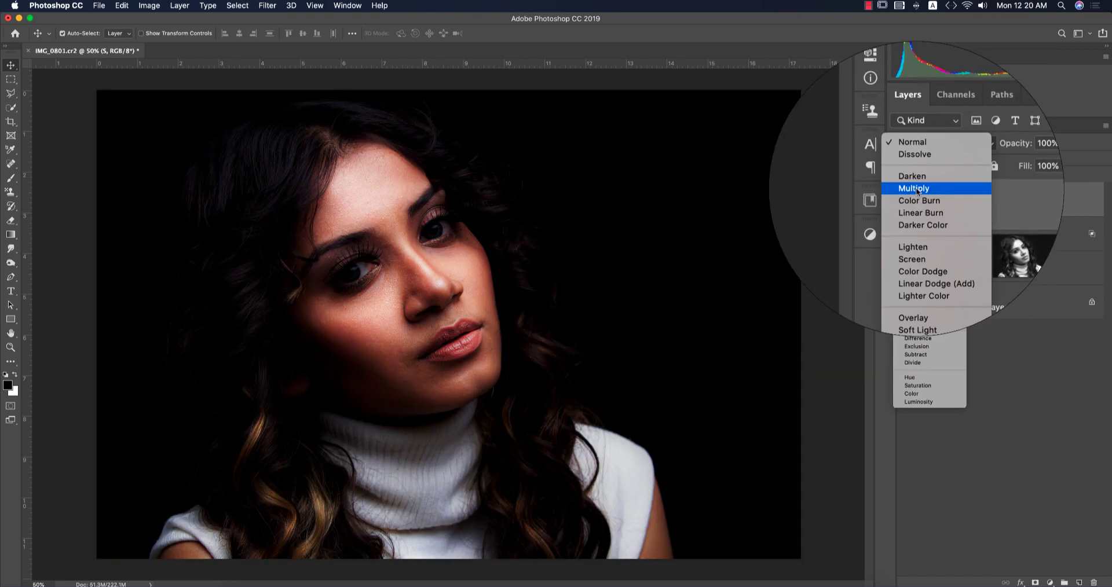
pyautogui.click(927, 185)
# Step: In the S layer's Blend If settings, split the Underlying Layer highlight threshold to 41 / 160
pyautogui.rightClick(1014, 211)
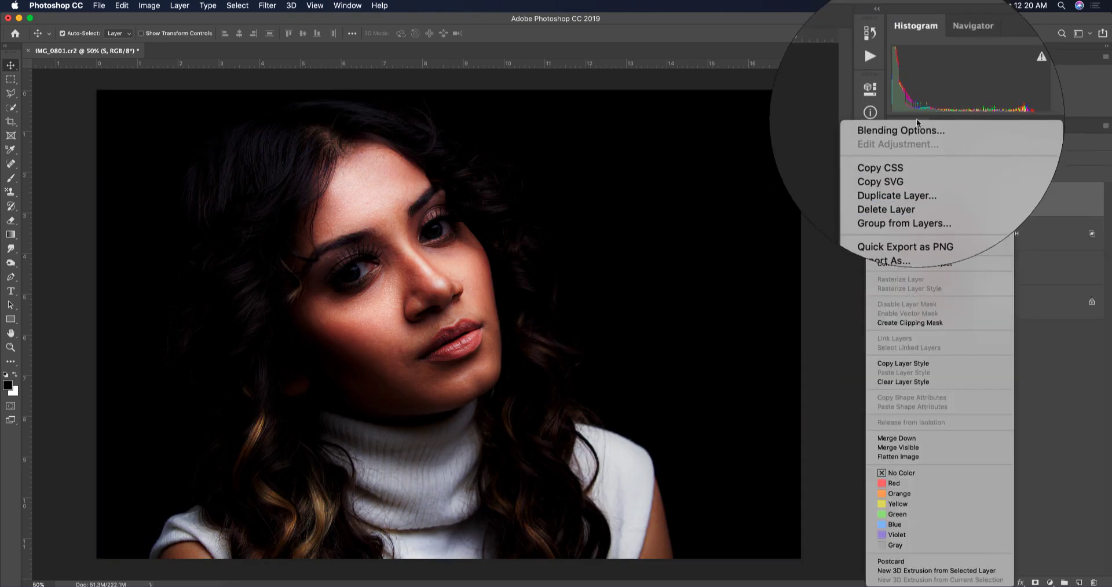
pyautogui.click(832, 120)
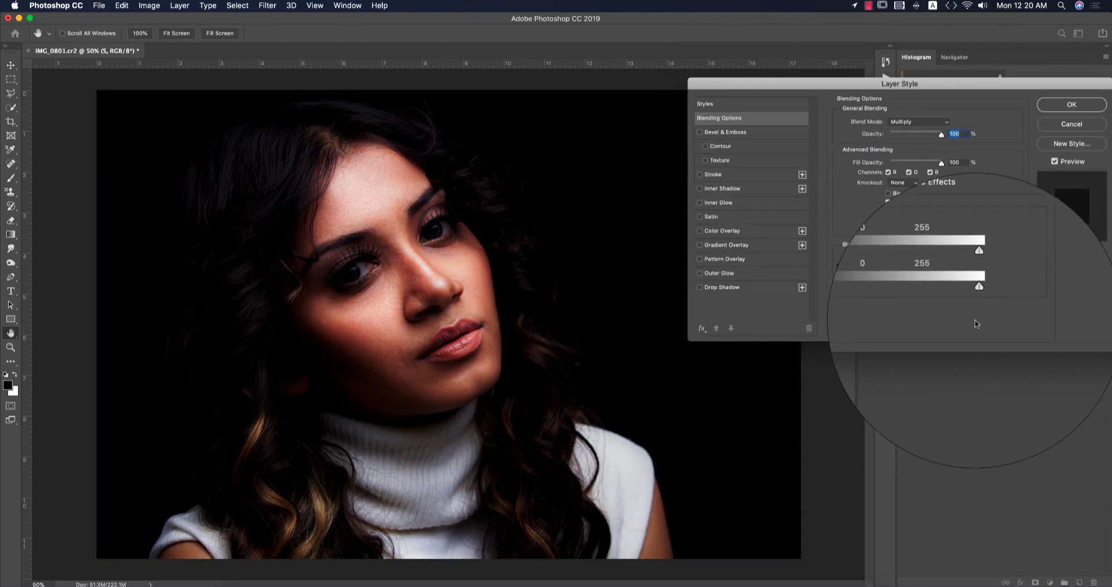
pyautogui.moveTo(978, 299); pyautogui.dragTo(926, 291)
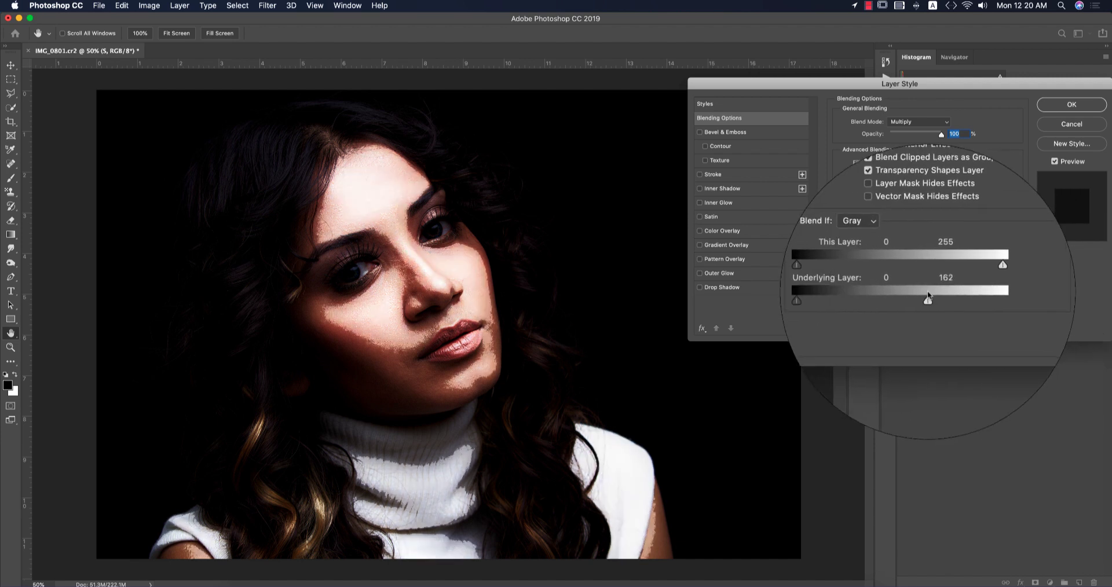
pyautogui.press('alt')
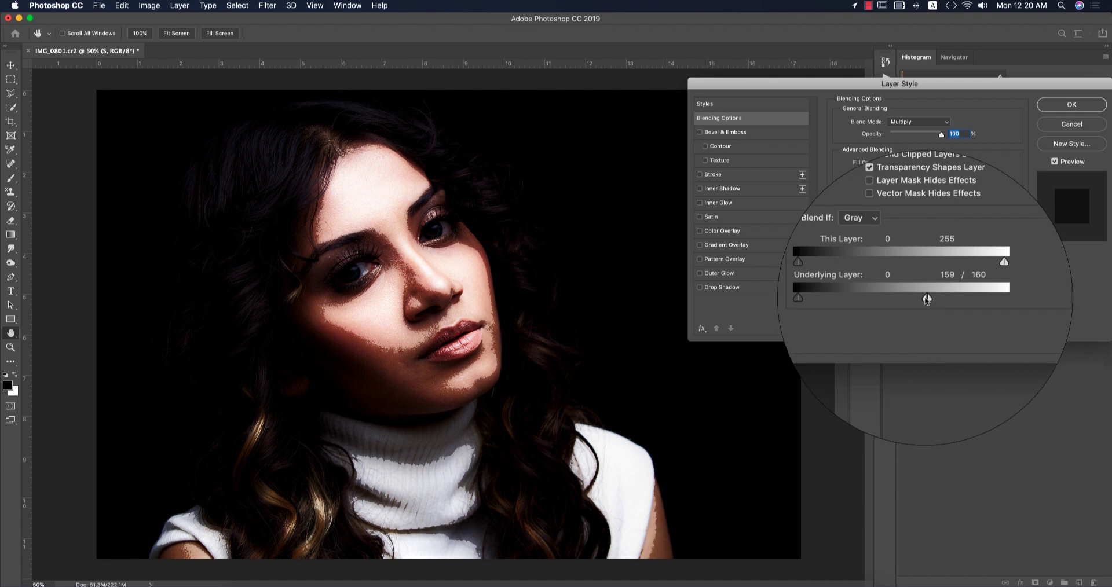
pyautogui.moveTo(927, 300); pyautogui.dragTo(867, 299)
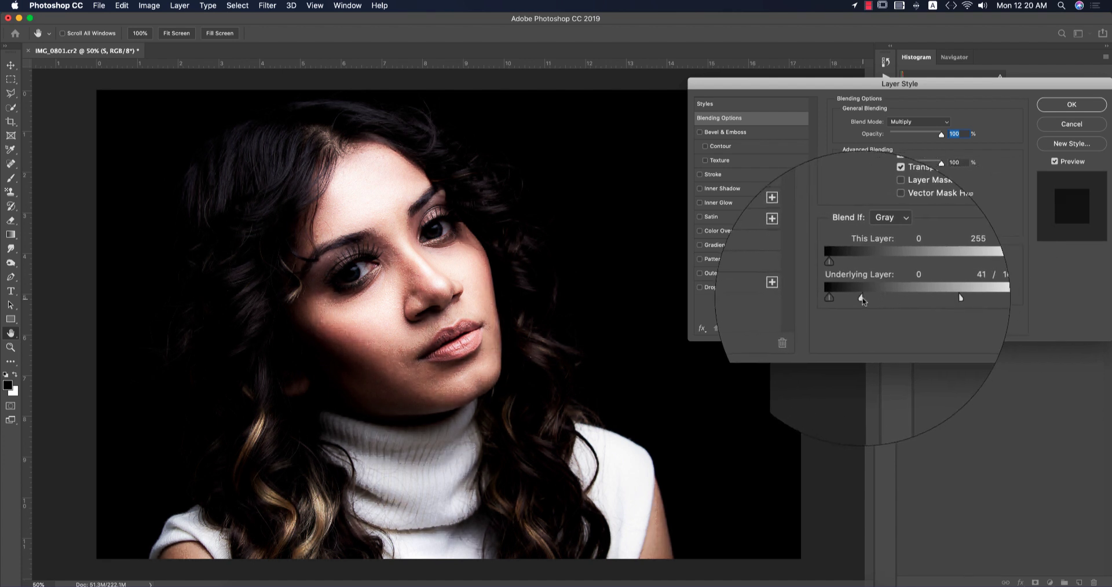
pyautogui.click(1071, 105)
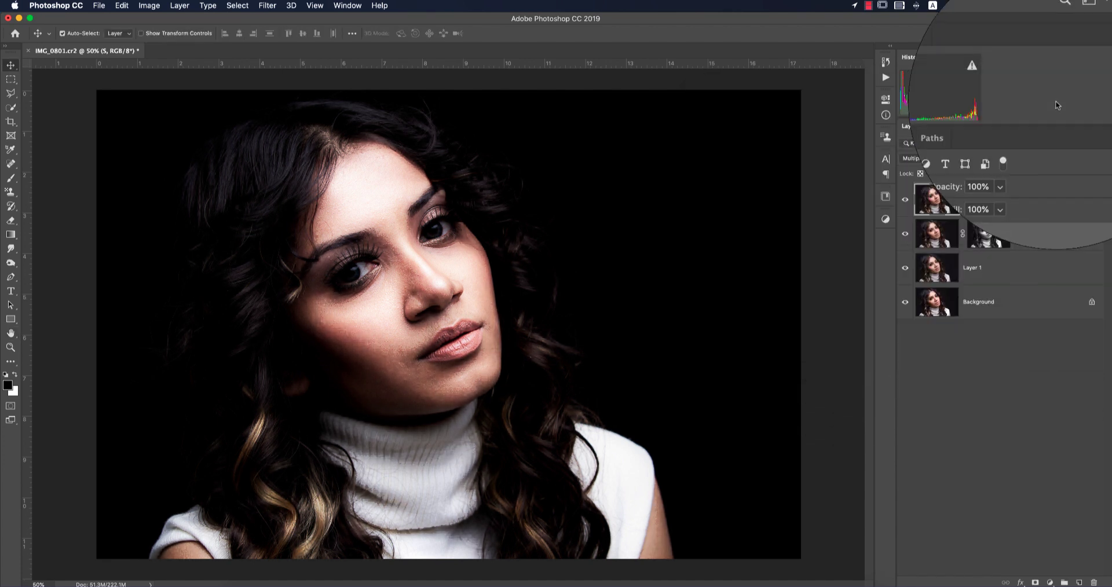
# Step: Add a layer mask to S and fill it using Apply Image with the inverted merged RGB source and Multiply blending
pyautogui.click(1035, 583)
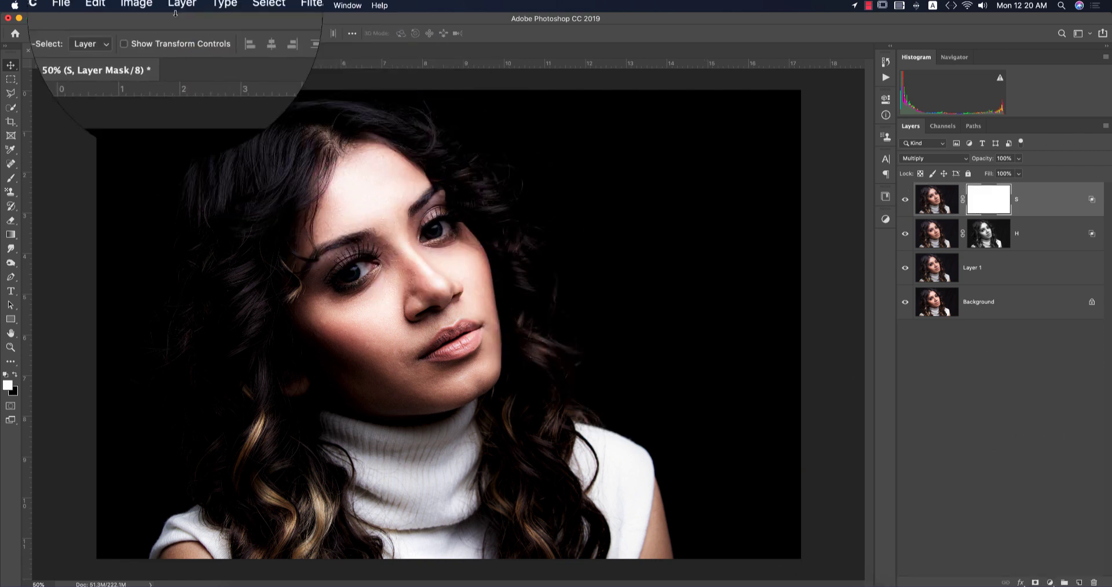
pyautogui.click(149, 6)
pyautogui.click(168, 171)
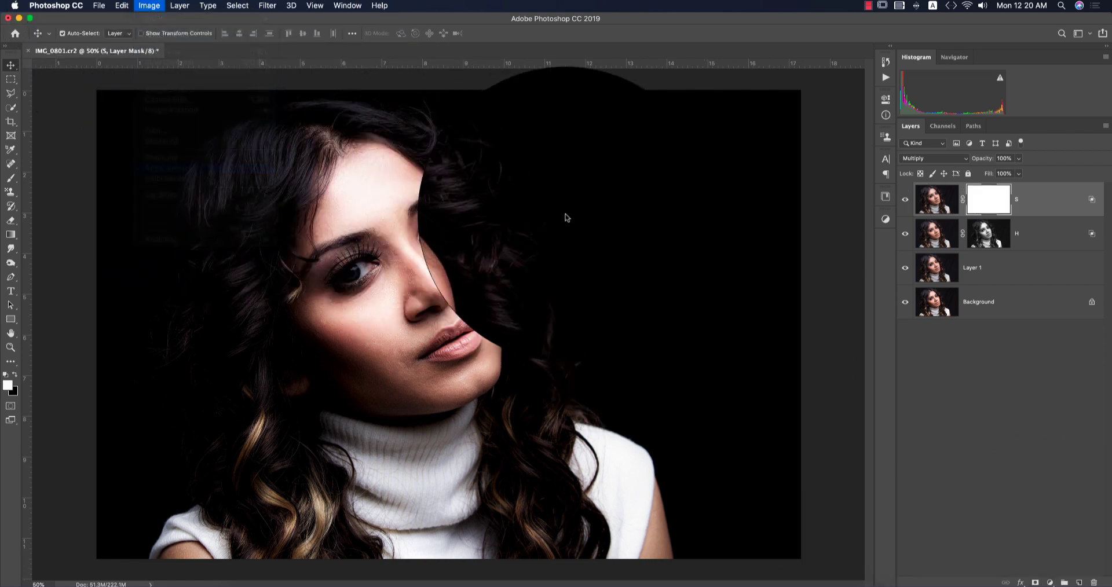
pyautogui.click(770, 165)
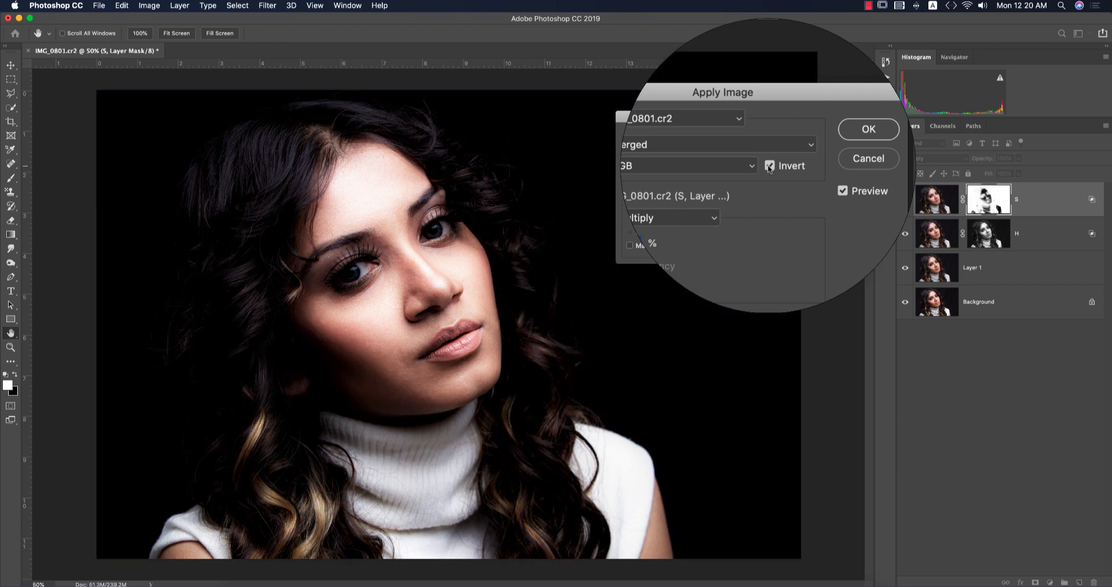
pyautogui.click(836, 139)
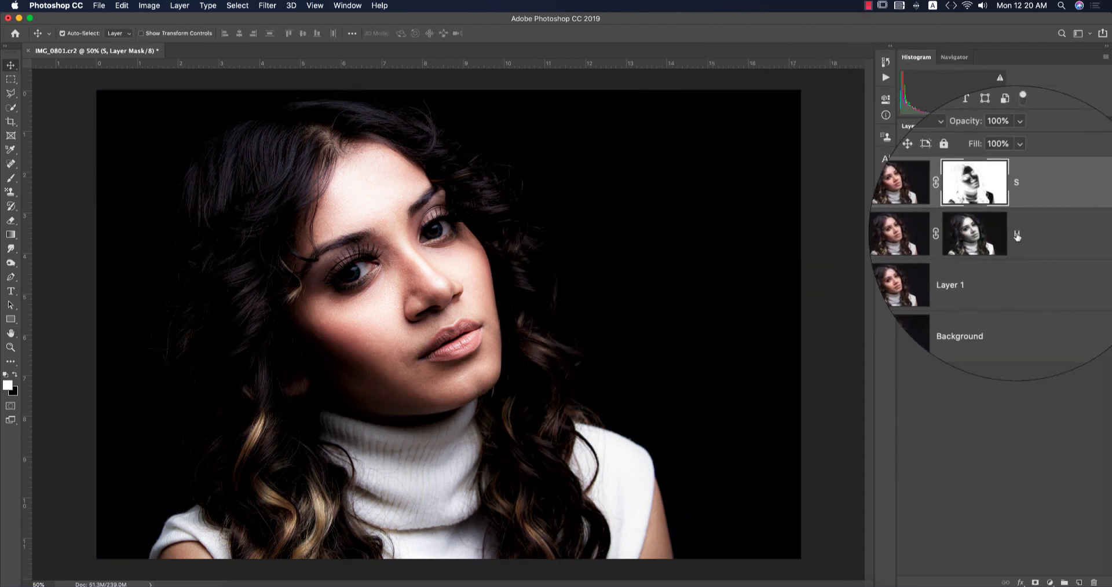
# Step: Group the S and H layers and name the group dodge and burn
pyautogui.keyDown('shift'); pyautogui.click(1042, 244); pyautogui.keyUp('shift')
pyautogui.press('super+g')
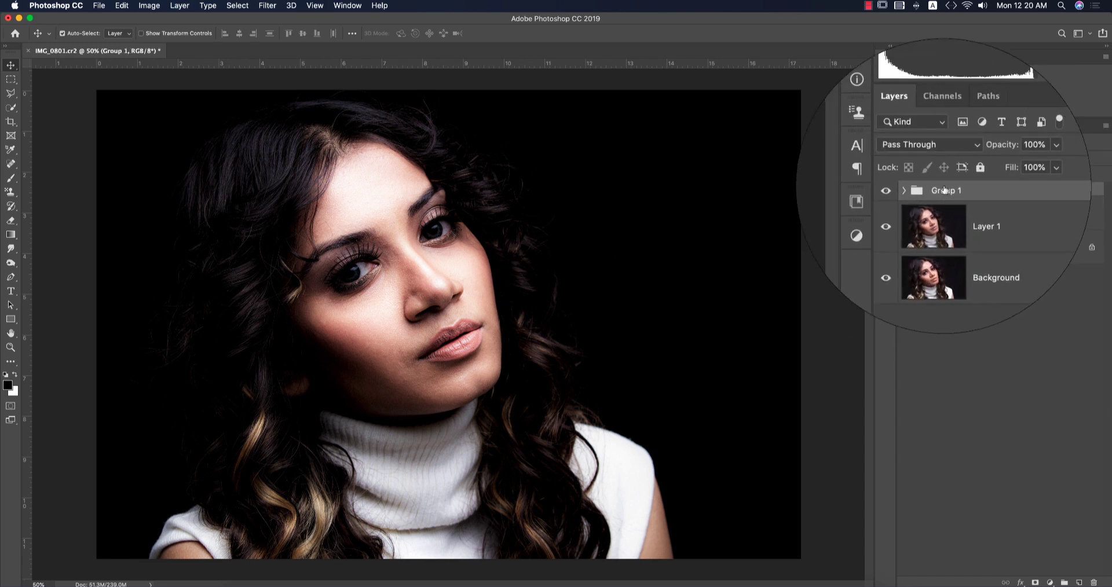
pyautogui.write('dodge and burn')
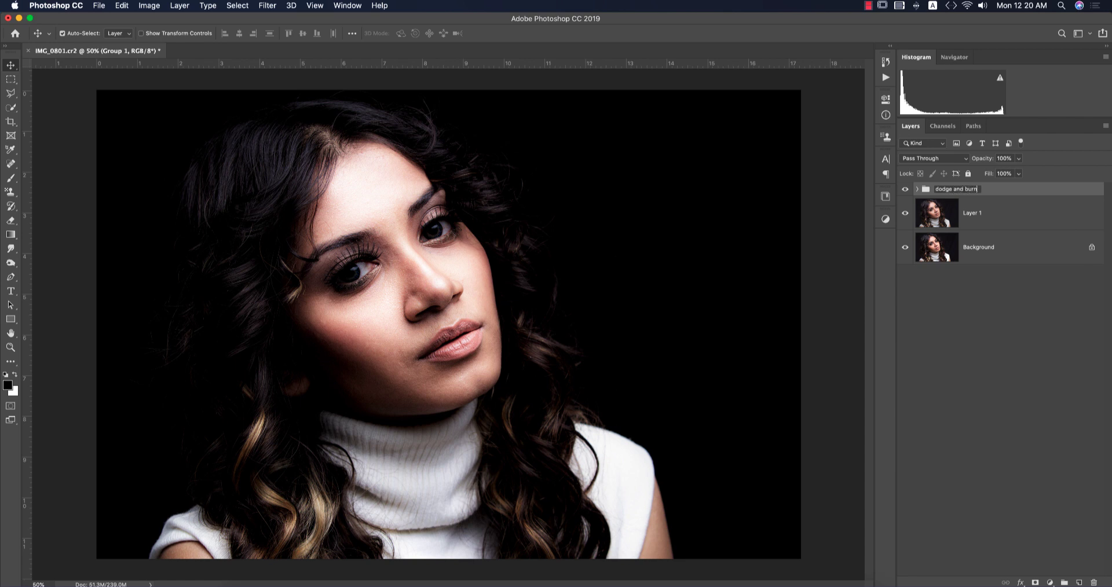
pyautogui.press('Return')
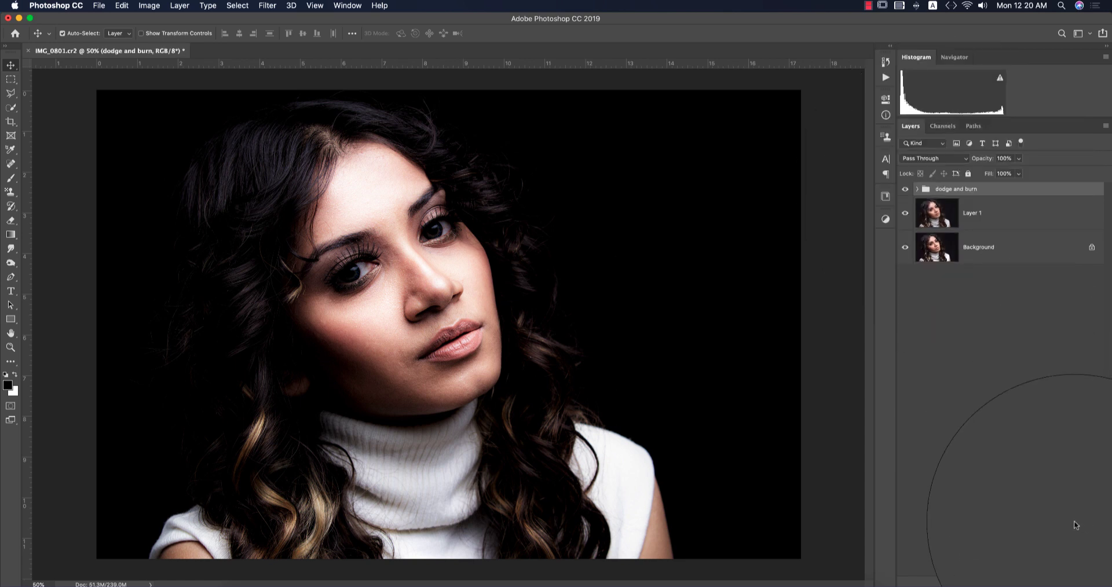
# Step: Mask the dodge and burn group using Apply Image with the non-inverted merged RGB source in Multiply, and compare the portrait with the group hidden and shown
pyautogui.click(1039, 575)
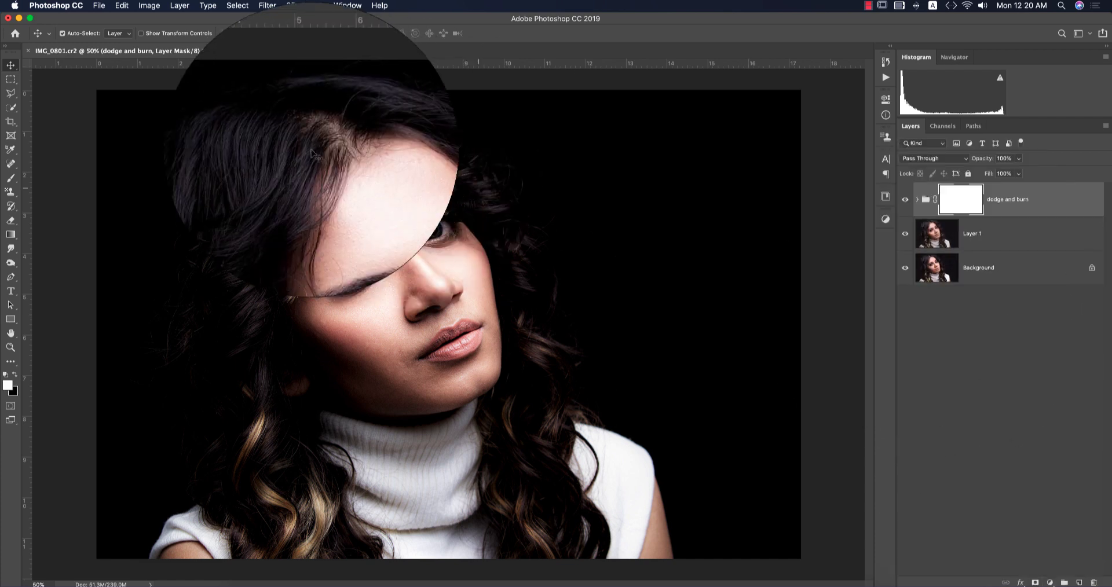
pyautogui.click(149, 5)
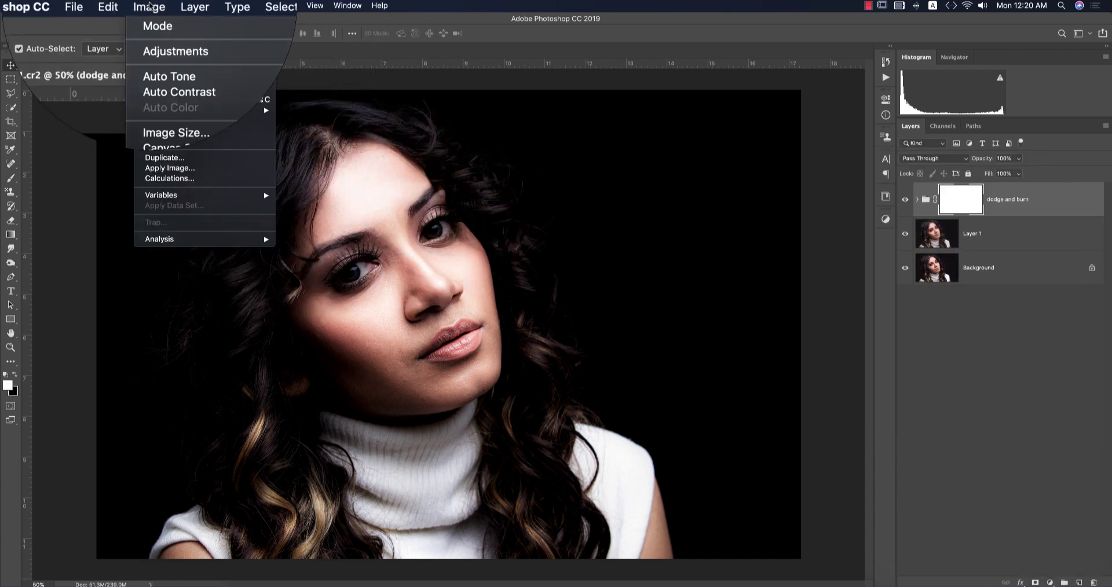
pyautogui.click(168, 168)
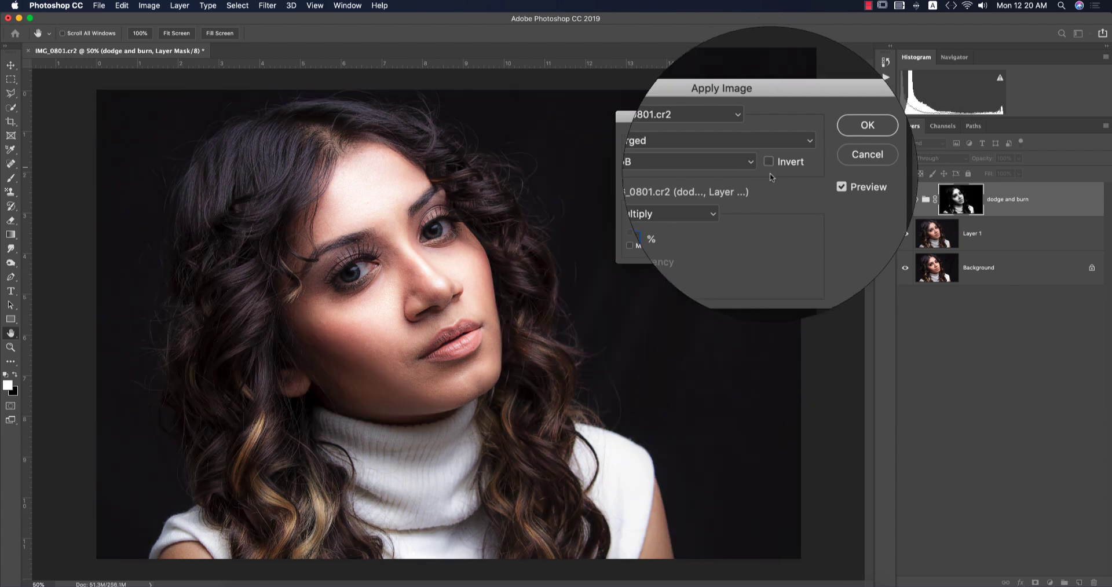
pyautogui.click(837, 139)
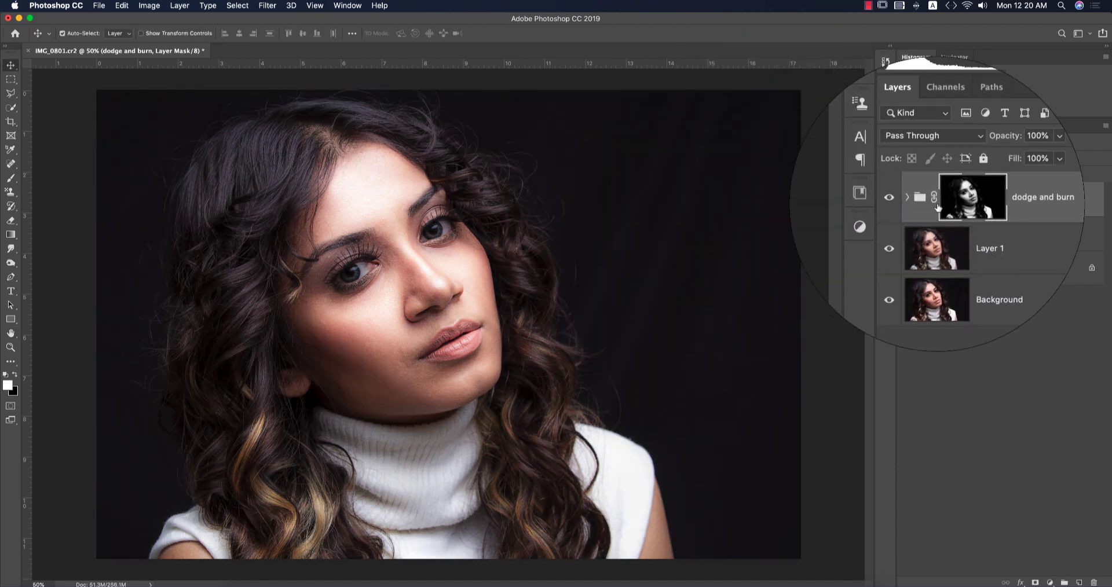
pyautogui.click(905, 201)
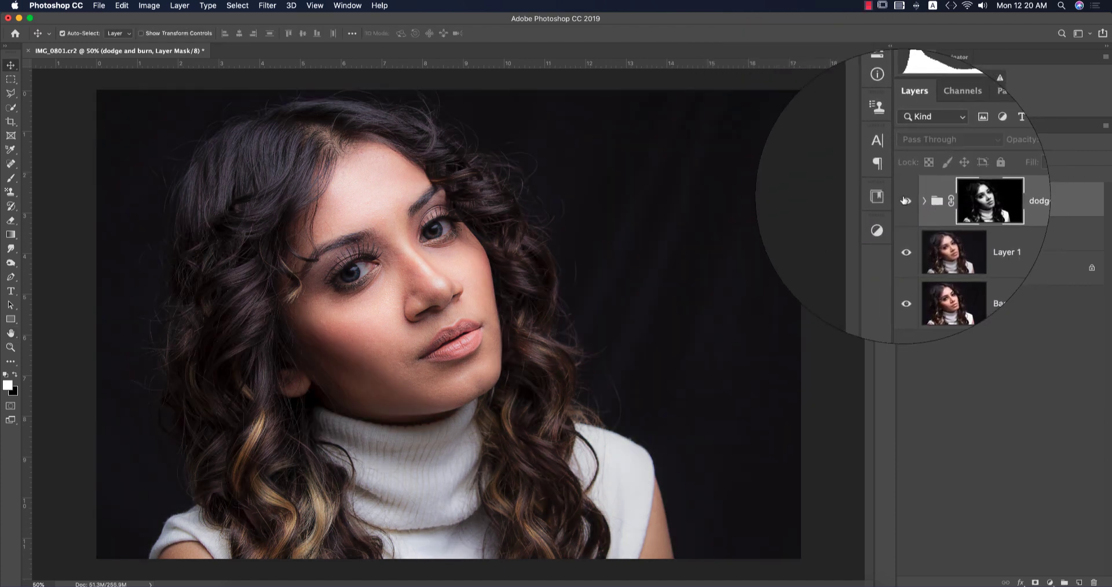
pyautogui.click(906, 201)
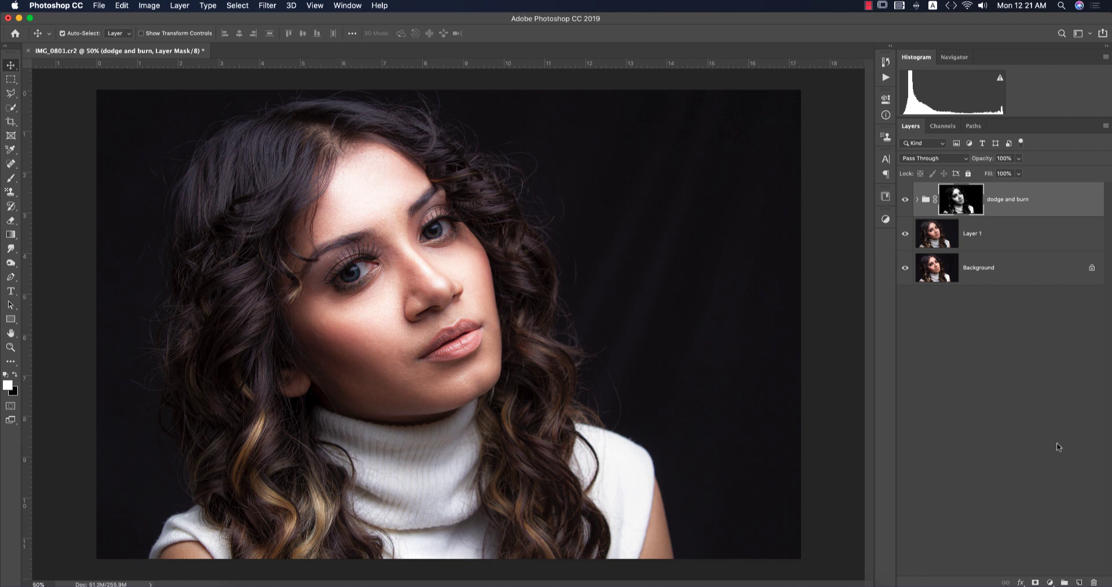
# Step: Add a new layer above the dodge and burn group and fill it with 50% Gray
pyautogui.click(1081, 582)
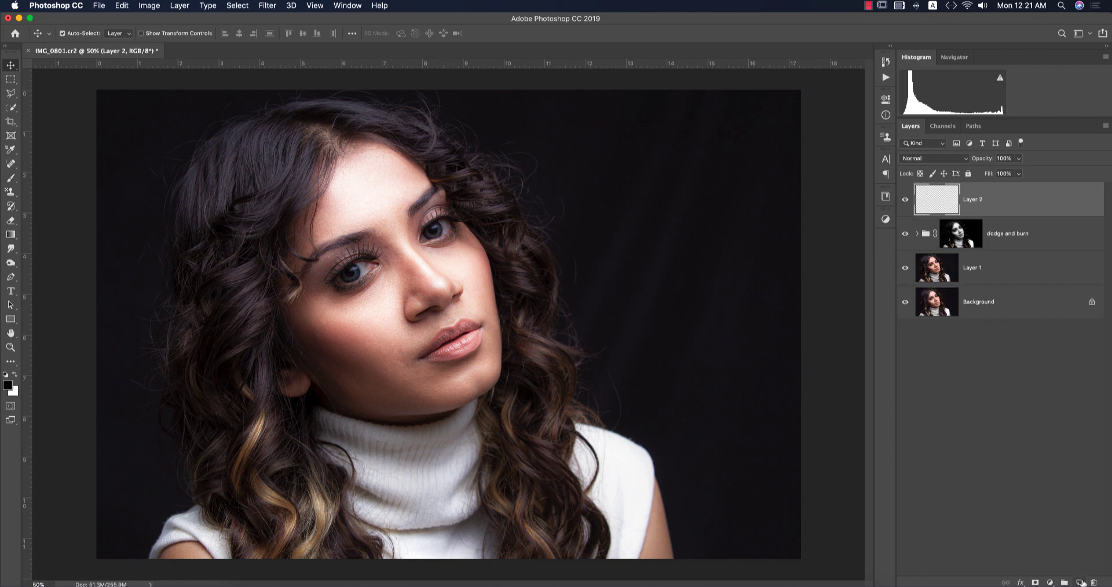
pyautogui.scroll(6, 383, 275)
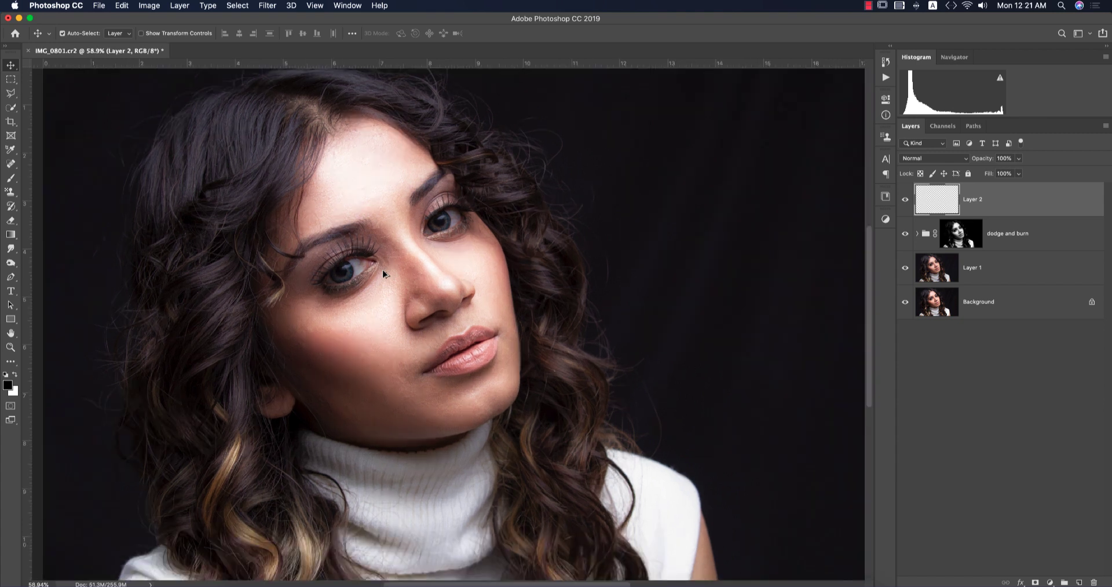
pyautogui.moveTo(376, 335); pyautogui.dragTo(509, 348)
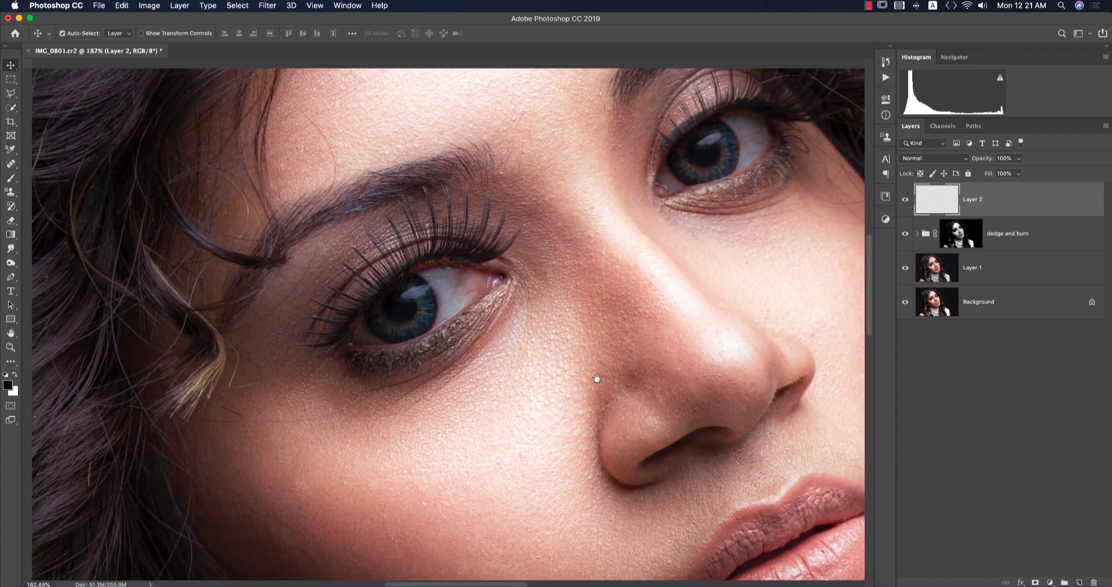
pyautogui.scroll(4, 509, 347)
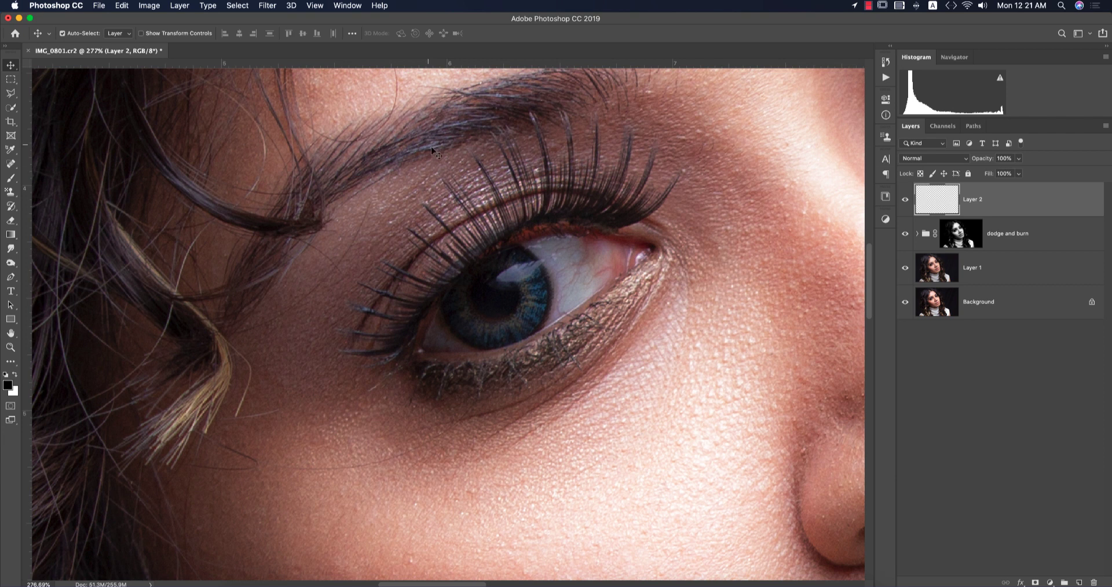
pyautogui.click(122, 5)
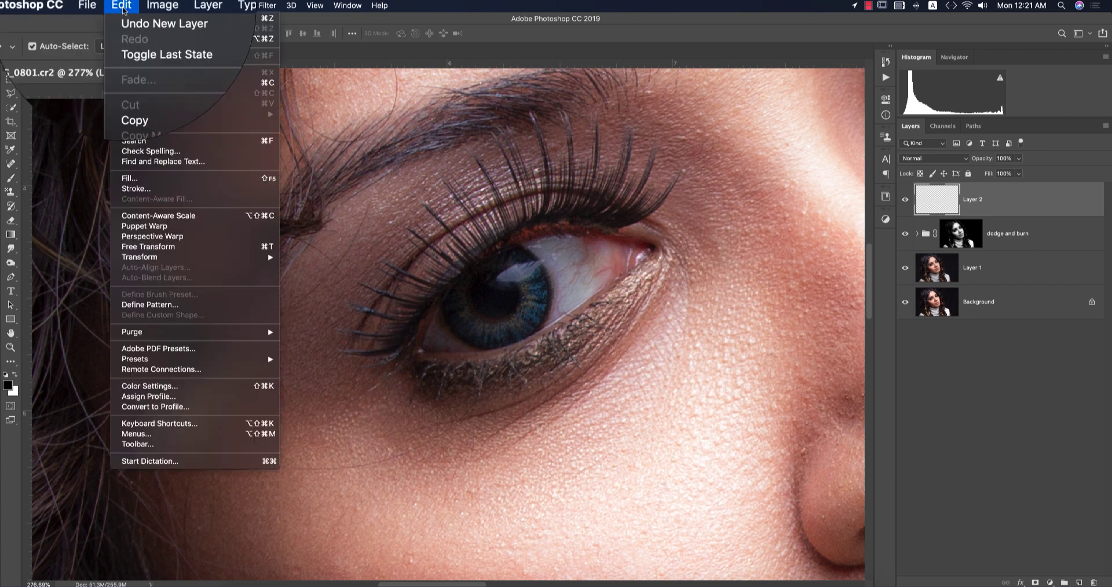
pyautogui.click(125, 177)
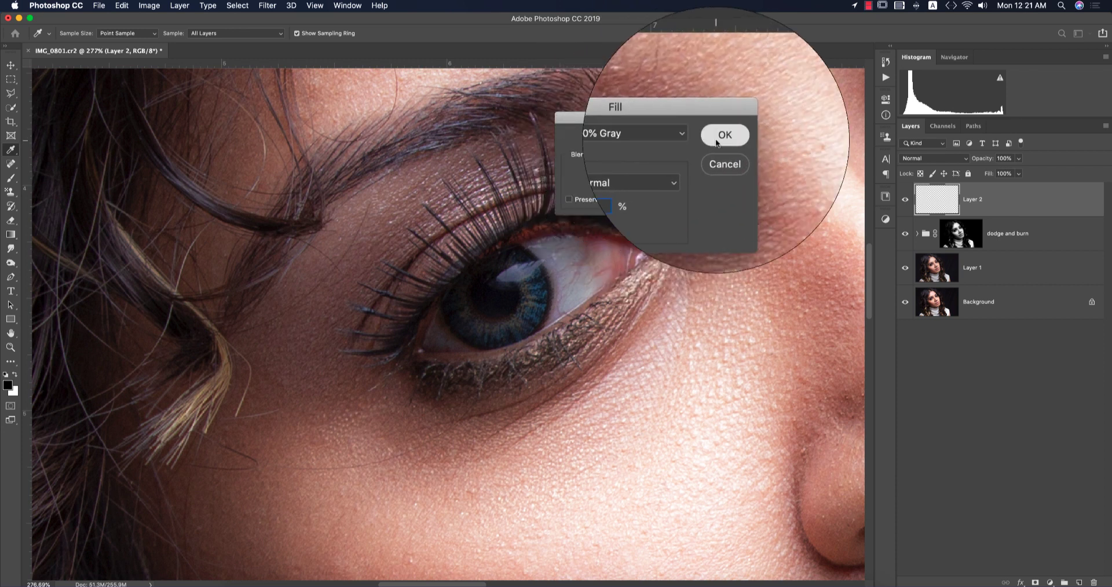
pyautogui.click(716, 140)
# Step: Set the gray layer's blend mode to Overlay
pyautogui.press('v')
pyautogui.click(930, 158)
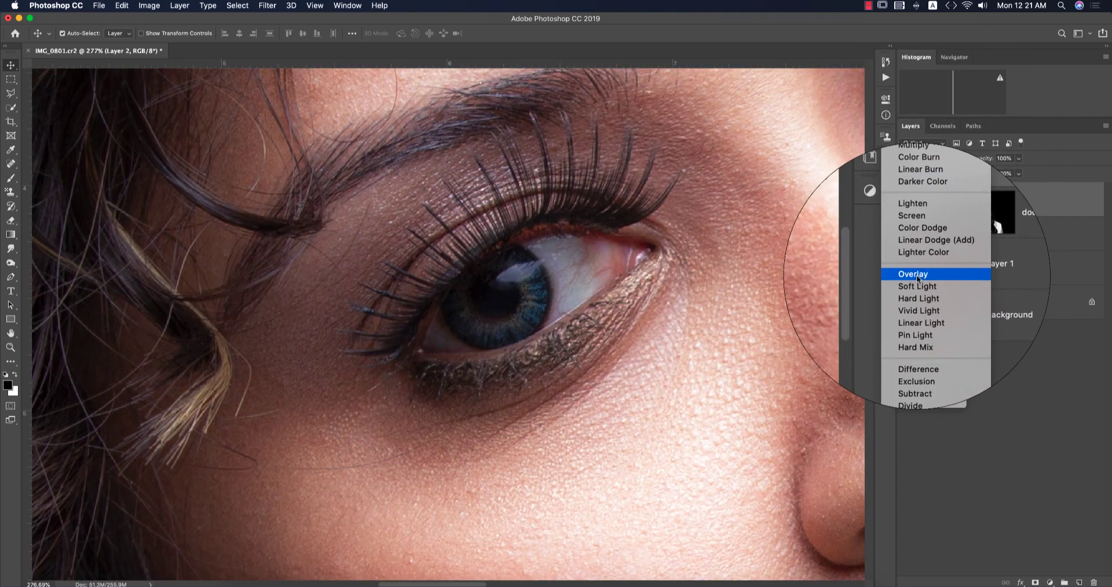
pyautogui.click(917, 275)
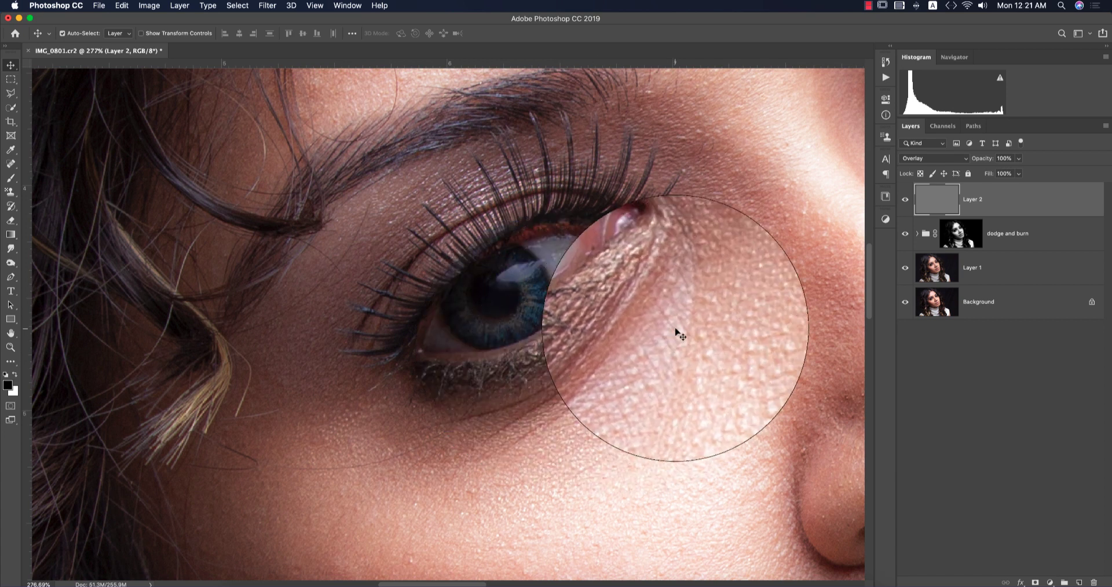
# Step: Compare the eye area with the dodge and burn group hidden and shown, and reselect the gray layer
pyautogui.click(906, 235)
pyautogui.click(905, 234)
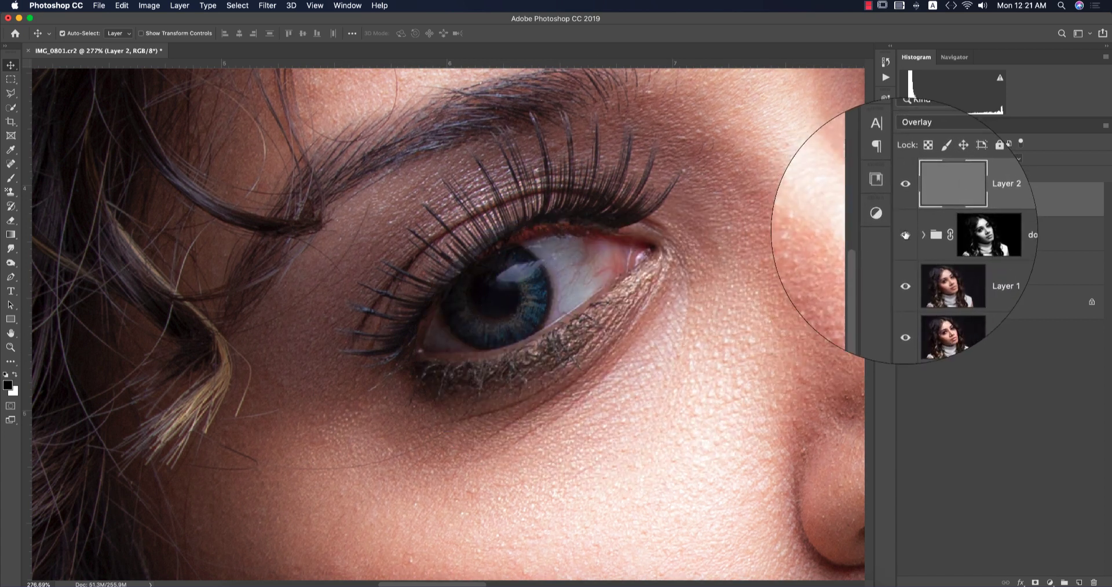
pyautogui.click(1001, 243)
pyautogui.click(1023, 241)
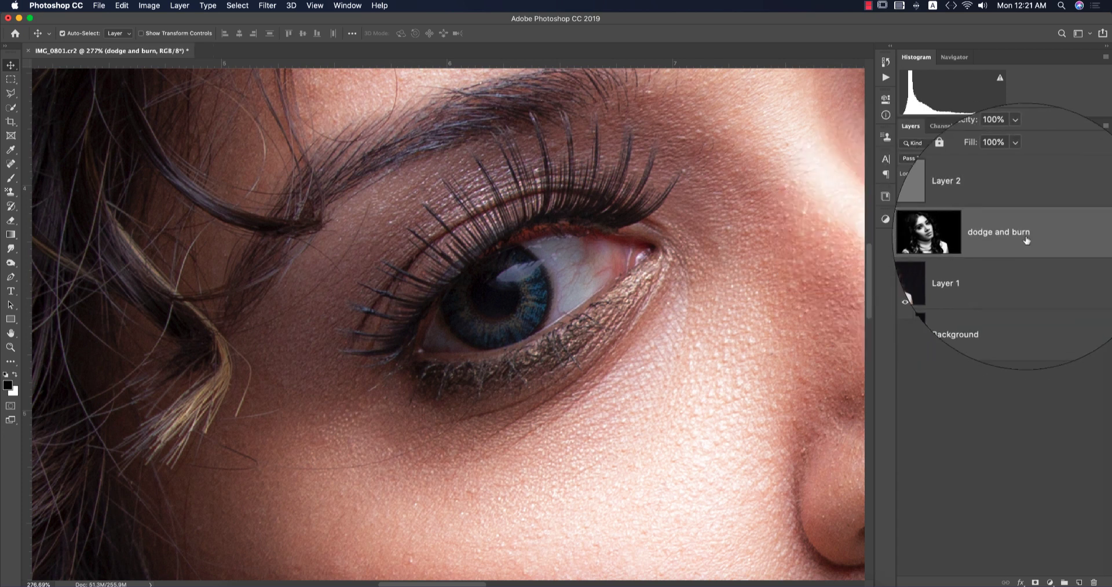
pyautogui.click(939, 201)
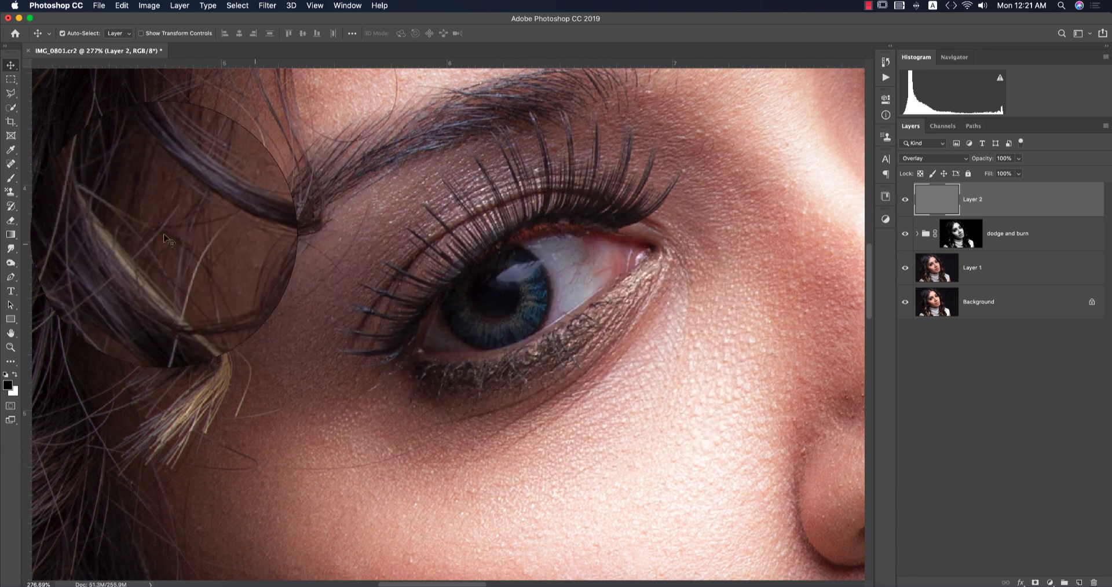
# Step: Brighten the irises and whites of both eyes on the gray layer with a small Dodge Tool brush, about 35 to 40 px, Midtones, 50% exposure
pyautogui.click(10, 263)
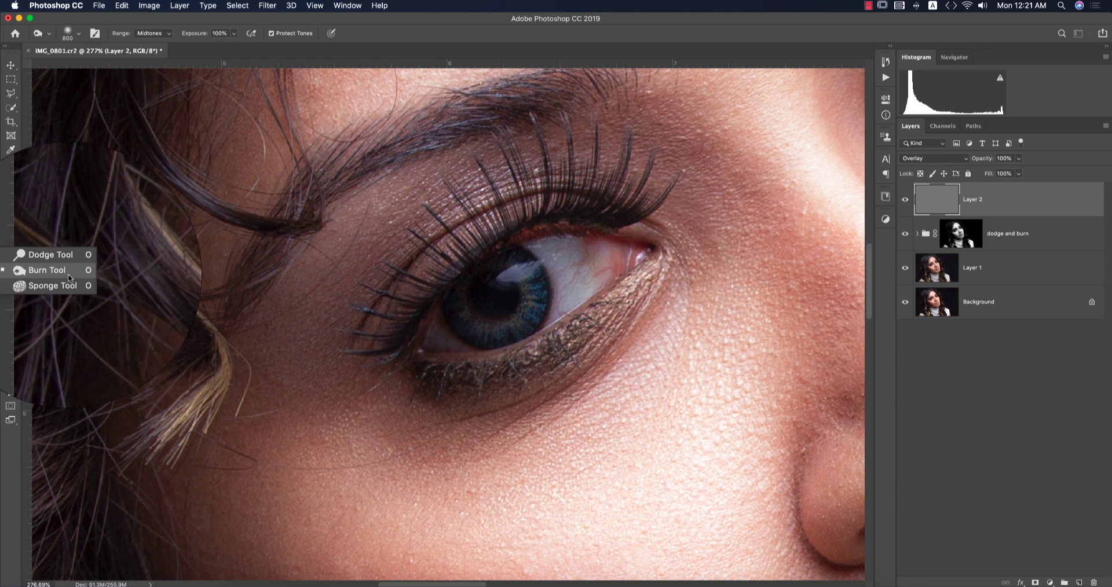
pyautogui.click(58, 256)
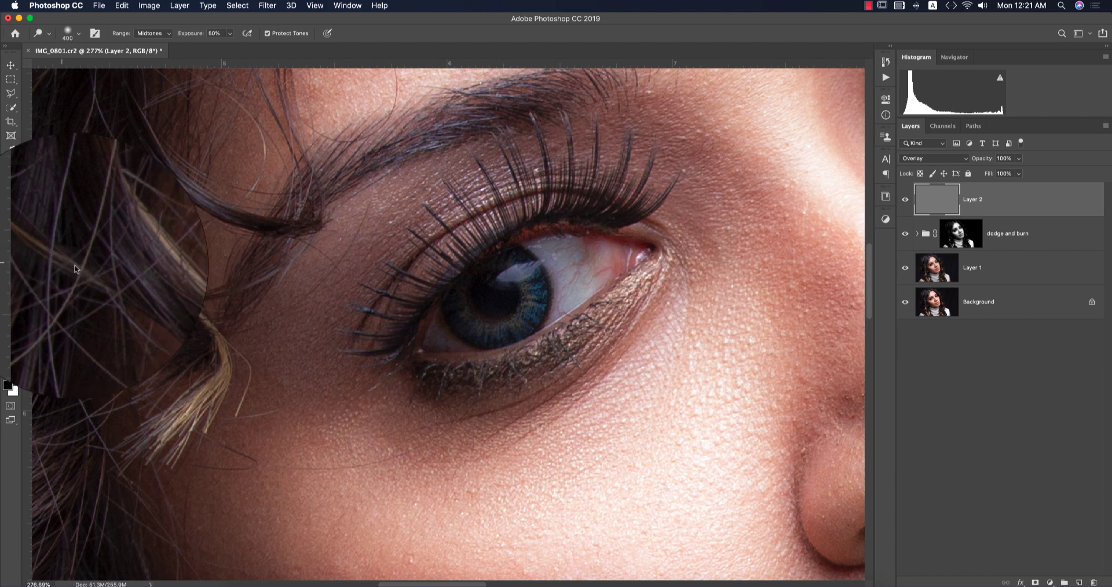
pyautogui.moveTo(436, 314); pyautogui.dragTo(452, 315)
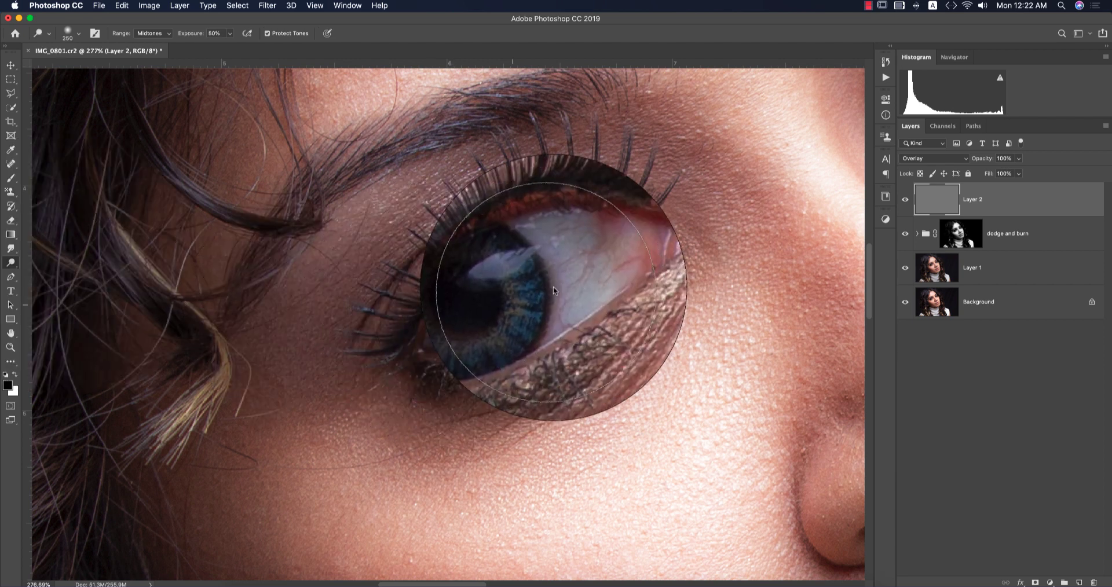
pyautogui.press('[')
pyautogui.press('[')
pyautogui.press('[')
pyautogui.press('[')
pyautogui.press('[')
pyautogui.press('[')
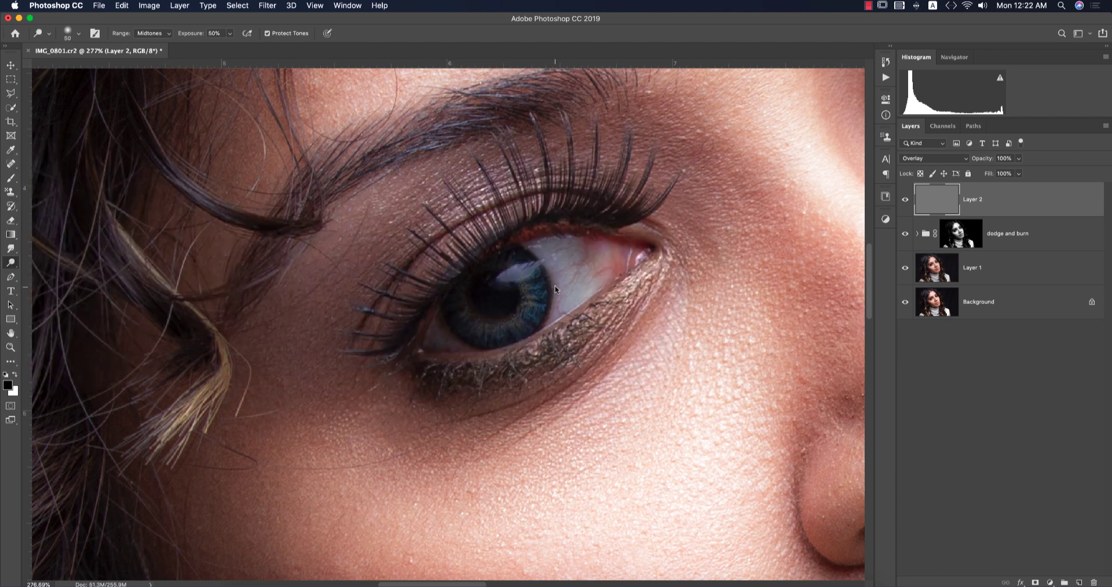
pyautogui.press('[')
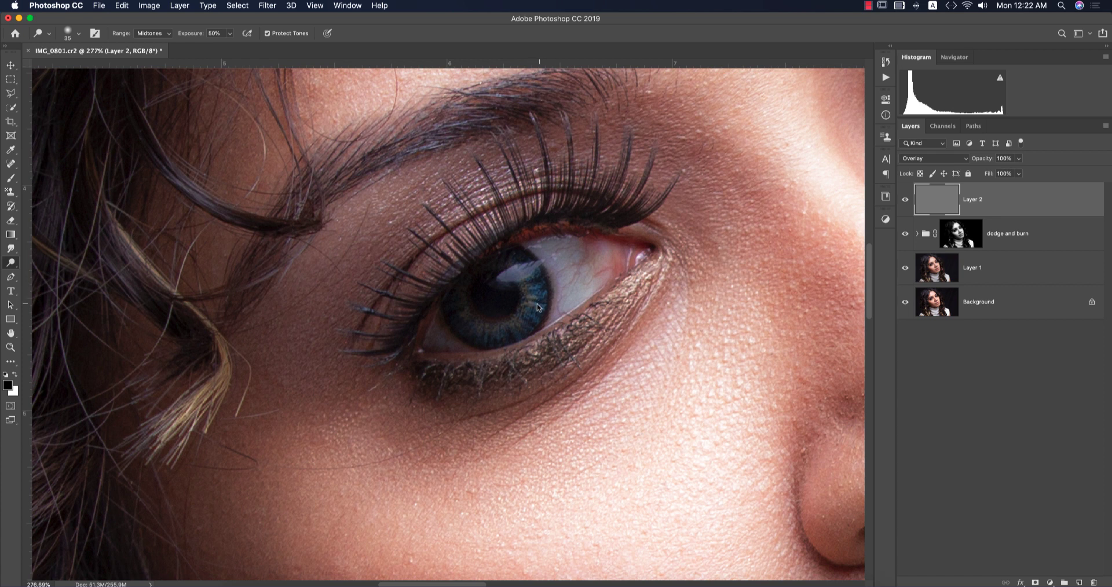
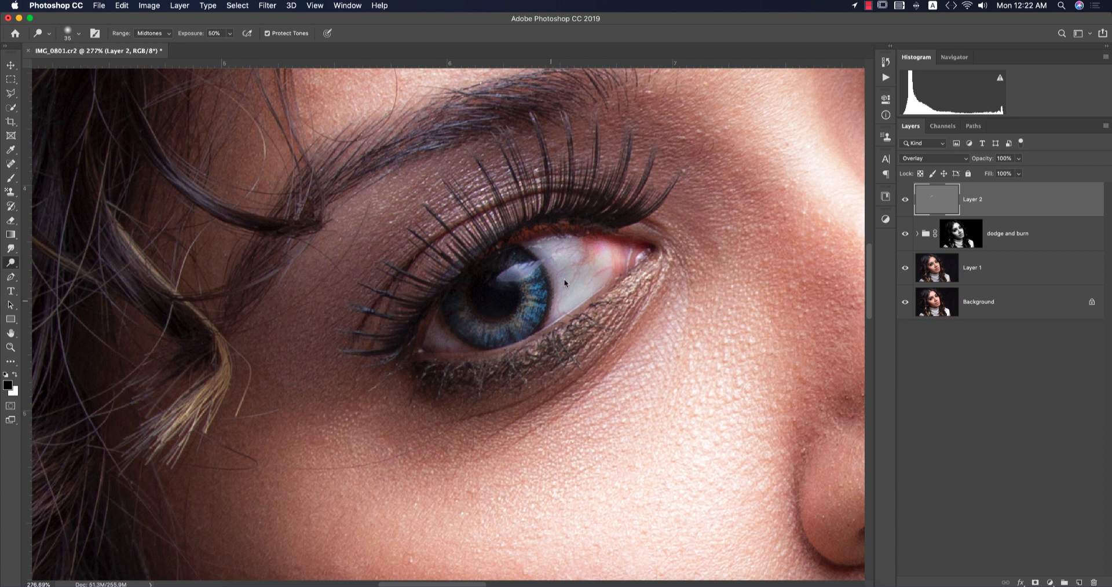
pyautogui.moveTo(648, 247)
pyautogui.mouseDown()
pyautogui.moveTo(414, 311)
pyautogui.moveTo(280, 474)
pyautogui.mouseUp()
pyautogui.moveTo(620, 288)
pyautogui.mouseDown()
pyautogui.moveTo(541, 318)
pyautogui.moveTo(576, 331)
pyautogui.moveTo(676, 287)
pyautogui.mouseUp()
# Step: Compare the whole portrait with the dodged gray layer hidden and shown
pyautogui.press('super+0')
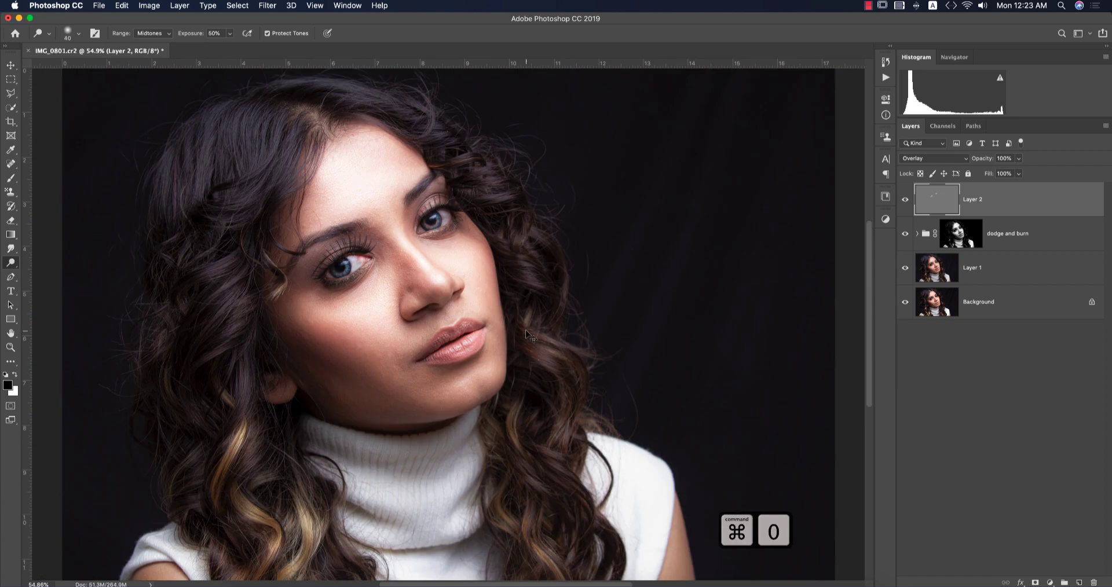
pyautogui.click(904, 200)
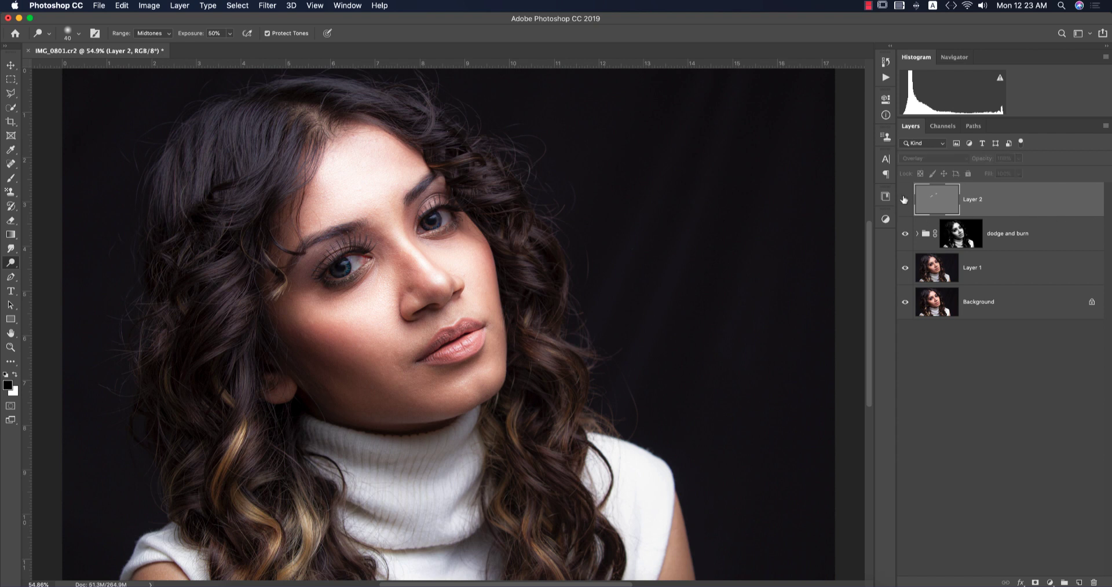
pyautogui.click(904, 199)
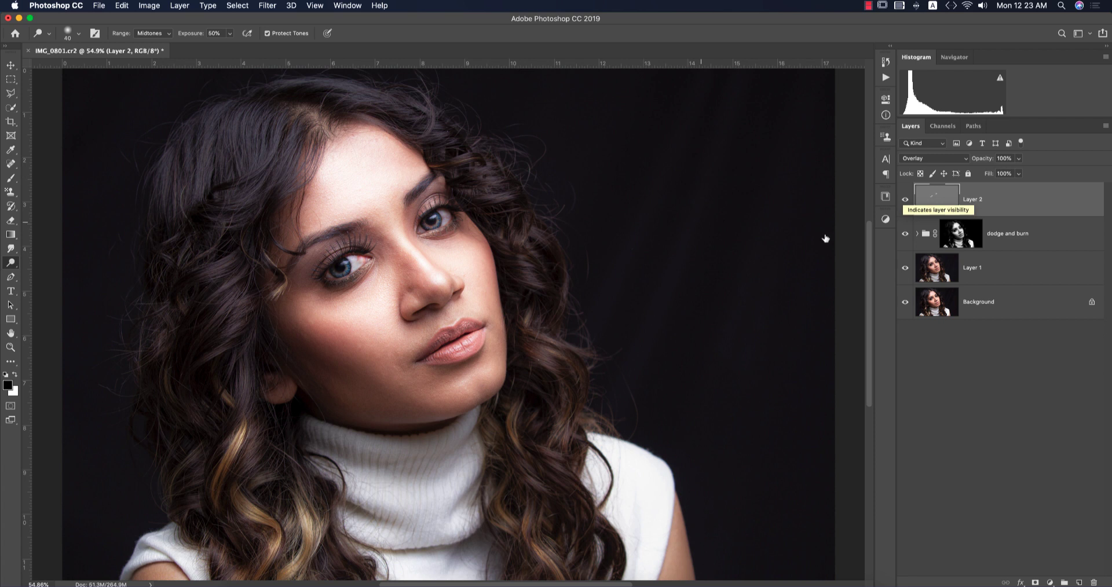
# Step: Group Layer 2, dodge and burn and Layer 1, and convert the group to a smart object
pyautogui.keyDown('shift'); pyautogui.click(1019, 235); pyautogui.keyUp('shift')
pyautogui.keyDown('shift'); pyautogui.click(1015, 271); pyautogui.keyUp('shift')
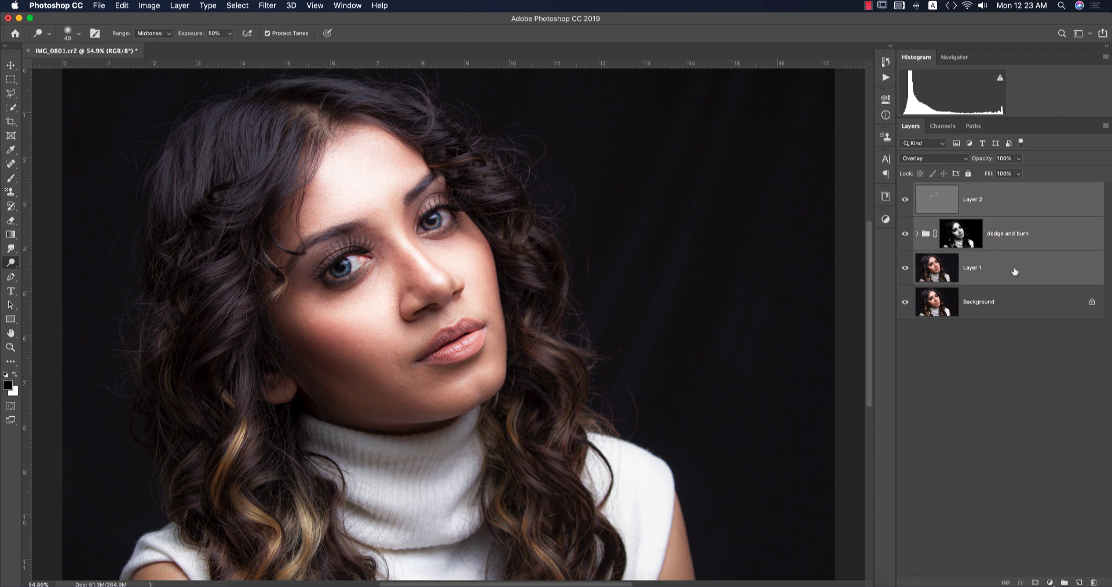
pyautogui.press('super+g')
pyautogui.rightClick(964, 185)
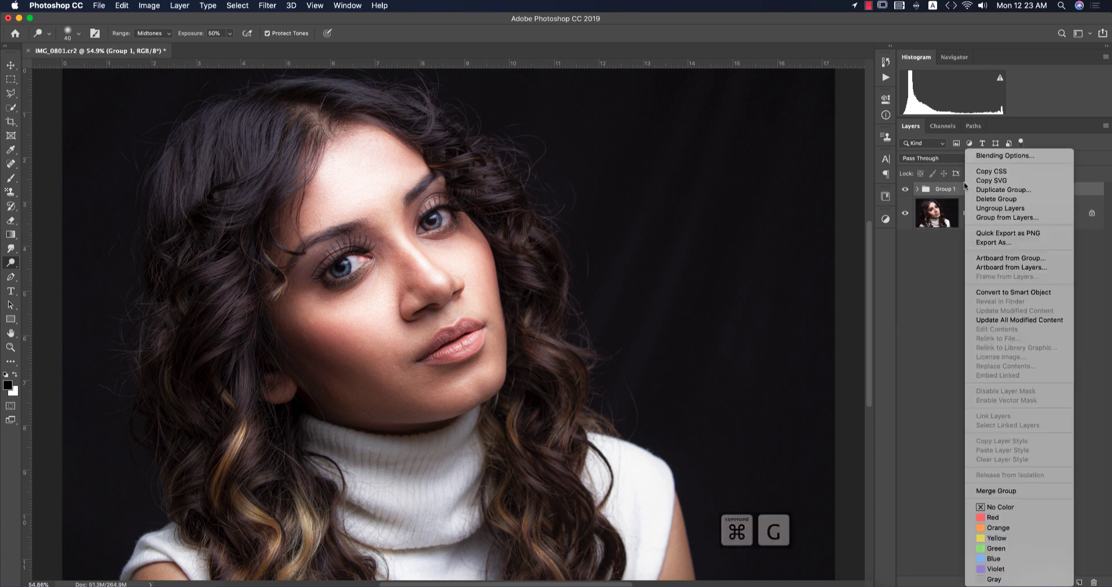
pyautogui.click(997, 293)
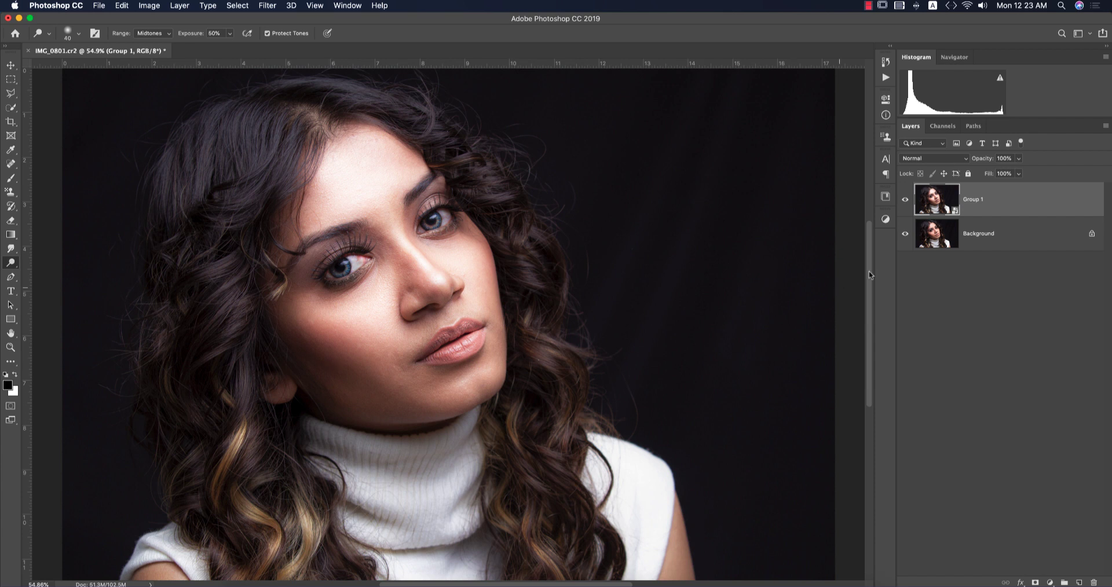
# Step: Start the Imagenomic Portraiture filter on the Group 1 smart object and apply the Smoothing: Normal preset
pyautogui.click(10, 66)
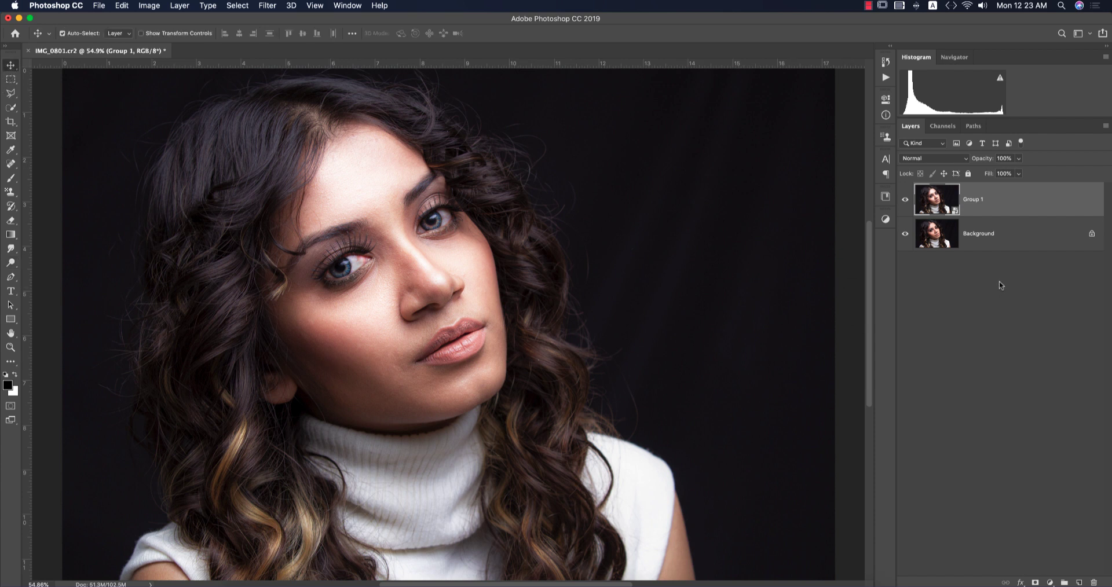
pyautogui.click(267, 6)
pyautogui.moveTo(337, 300)
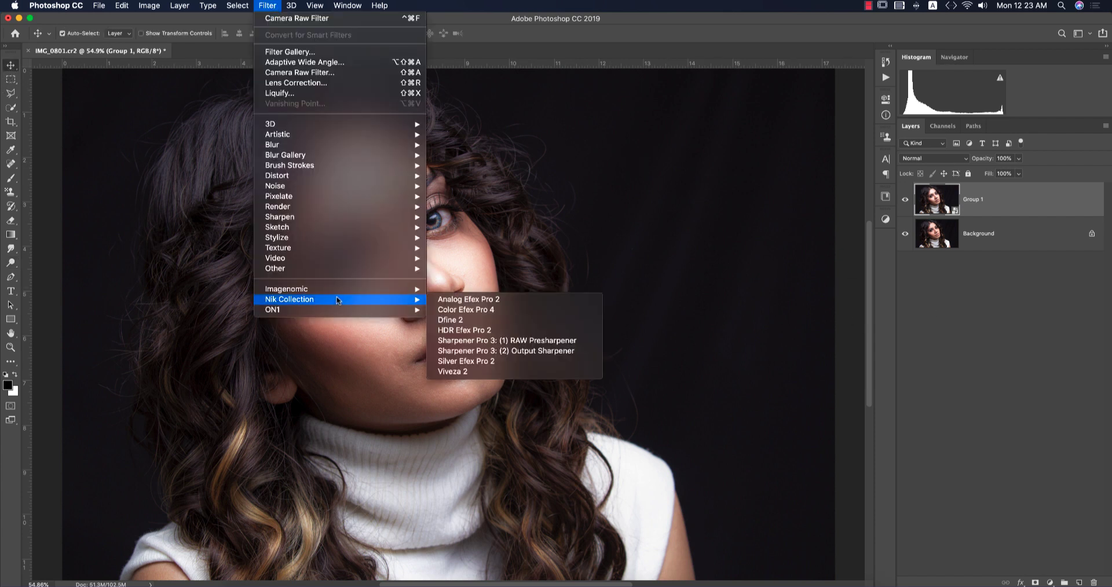
pyautogui.click(469, 290)
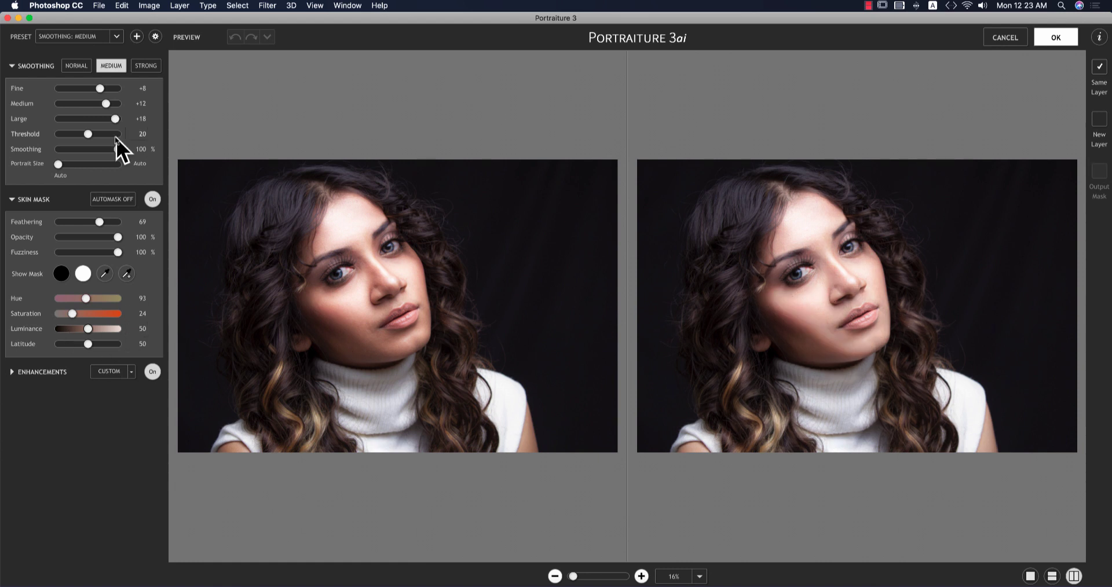
pyautogui.click(117, 35)
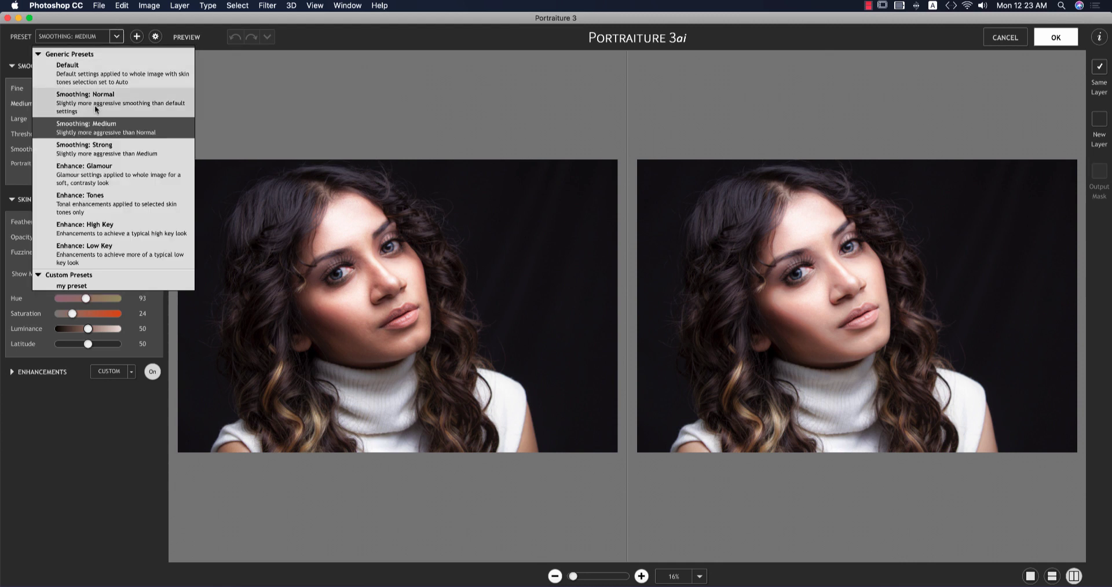
pyautogui.click(95, 105)
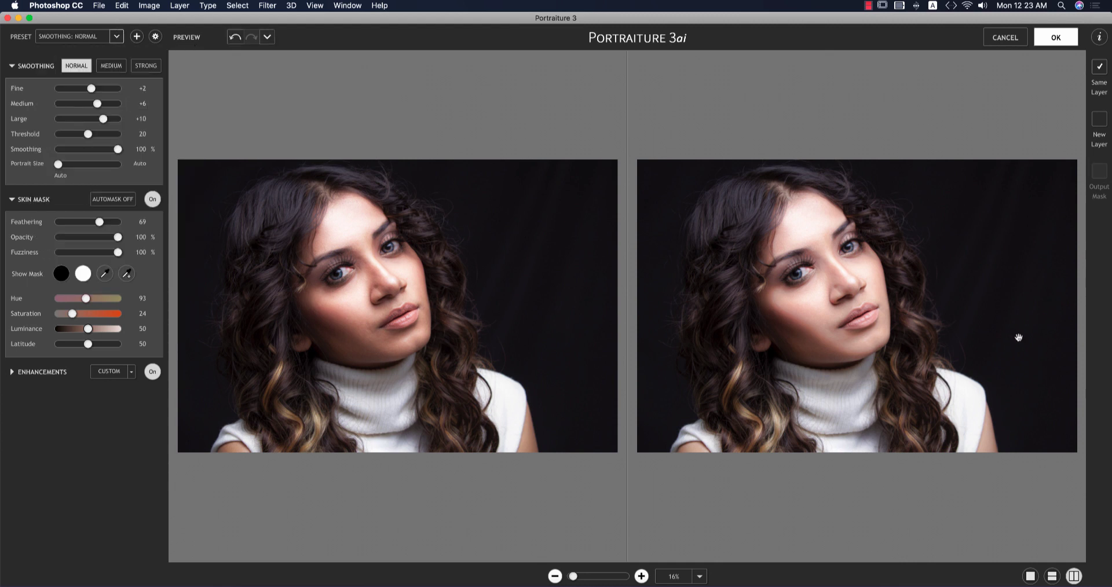
# Step: Add skin tones sampled from the shaded cheek and jaw to Portraiture's skin mask
pyautogui.click(127, 274)
pyautogui.click(785, 312)
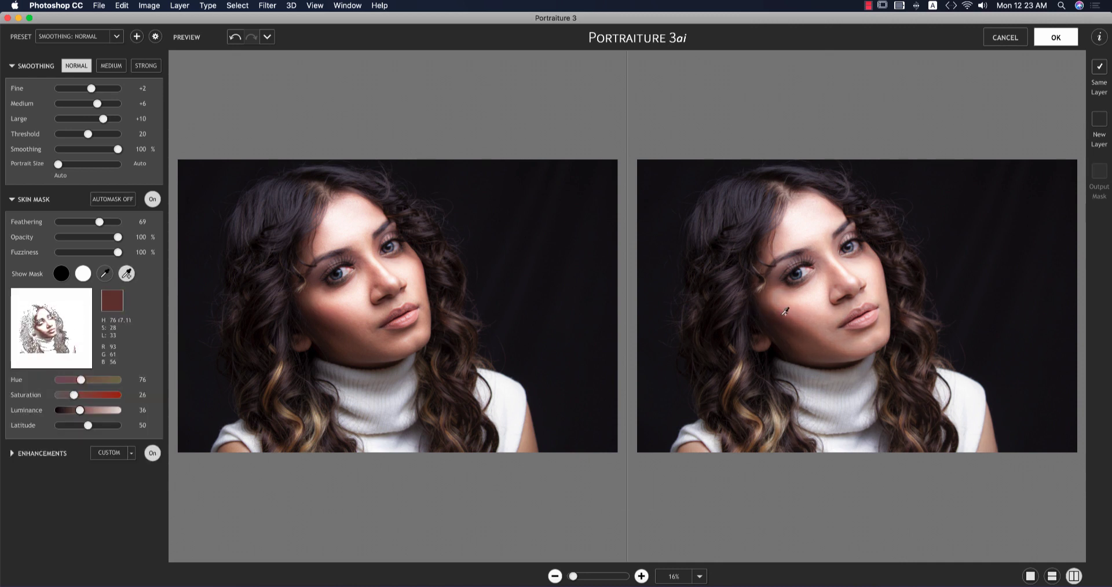
pyautogui.click(789, 313)
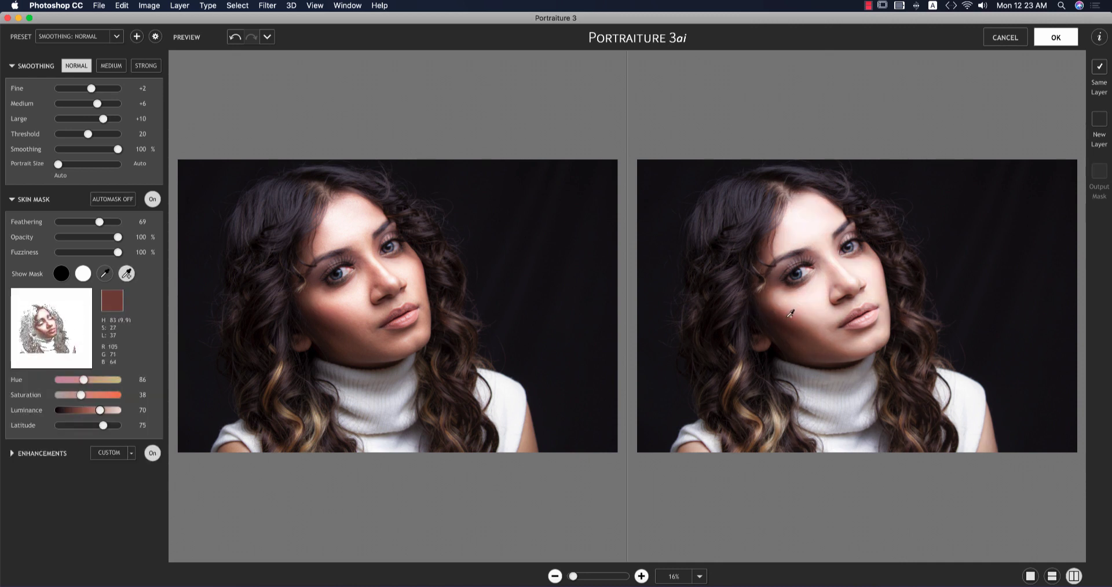
pyautogui.click(807, 327)
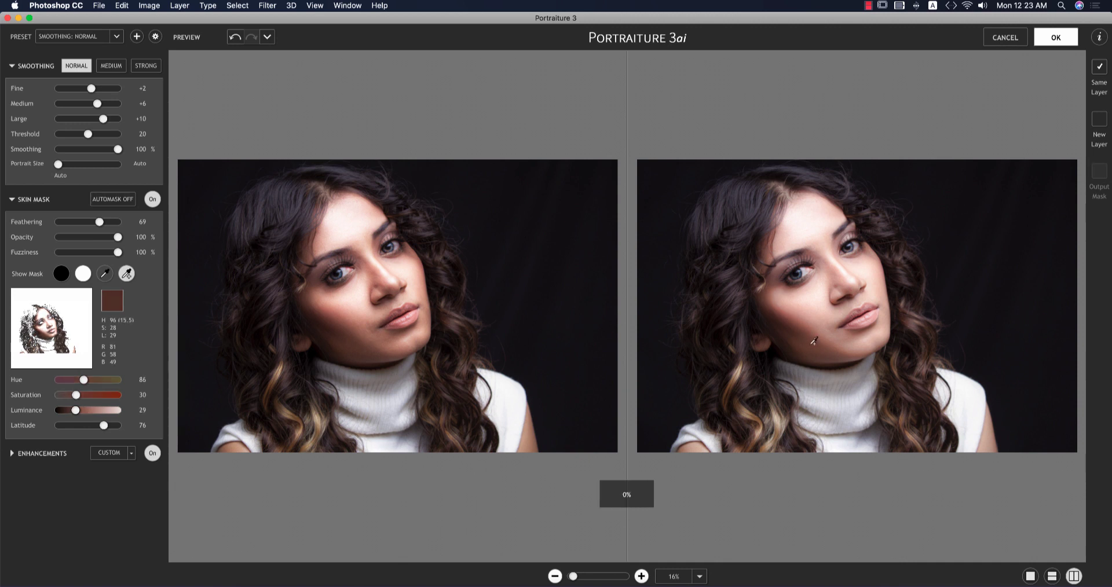
pyautogui.click(816, 346)
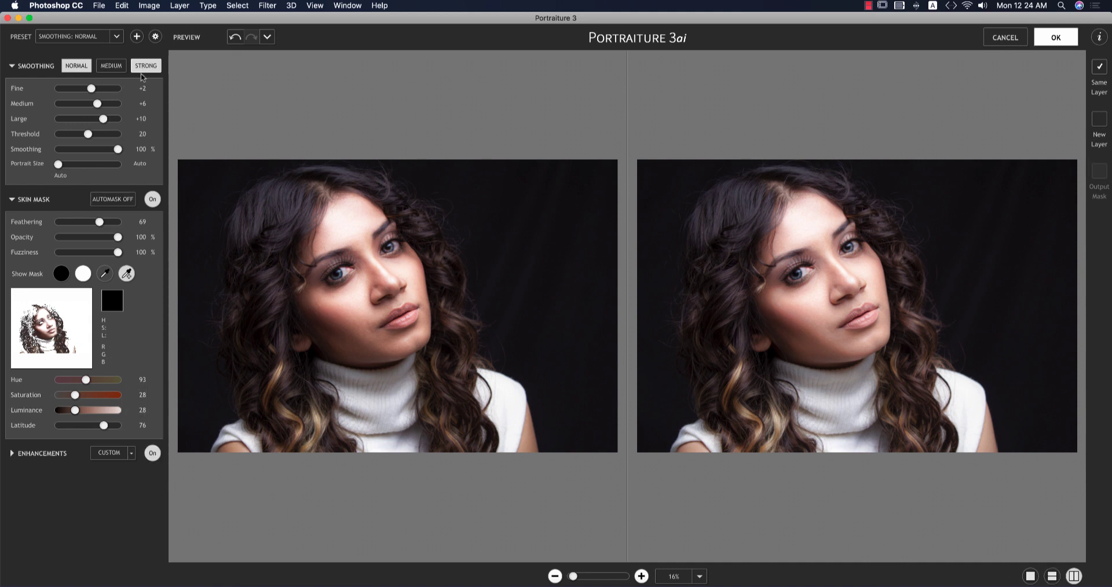
# Step: In Portraiture's Enhancements, set Brightness to +1, Contrast to -1, Tint to +1, Softness to 29 and Warmth to 0
pyautogui.click(12, 454)
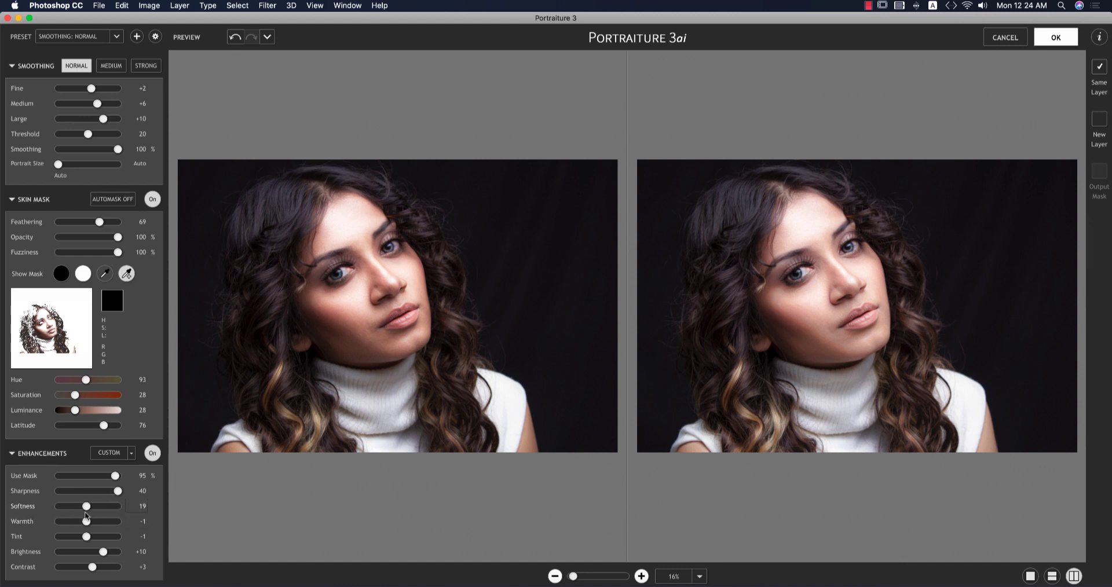
pyautogui.moveTo(104, 553)
pyautogui.mouseDown()
pyautogui.moveTo(87, 554)
pyautogui.moveTo(87, 567)
pyautogui.mouseUp()
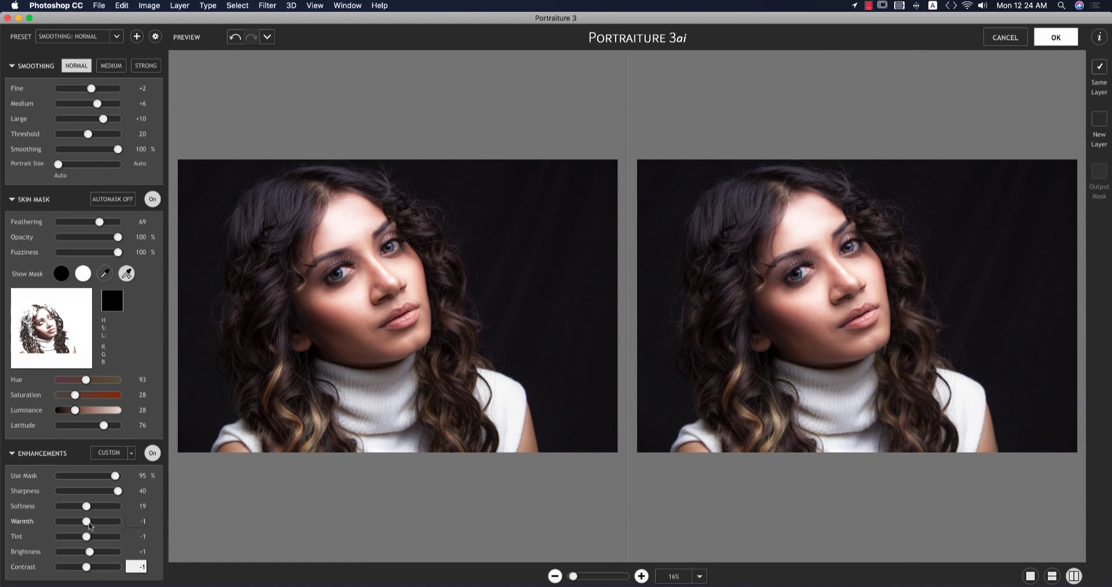
pyautogui.moveTo(87, 538); pyautogui.dragTo(102, 508)
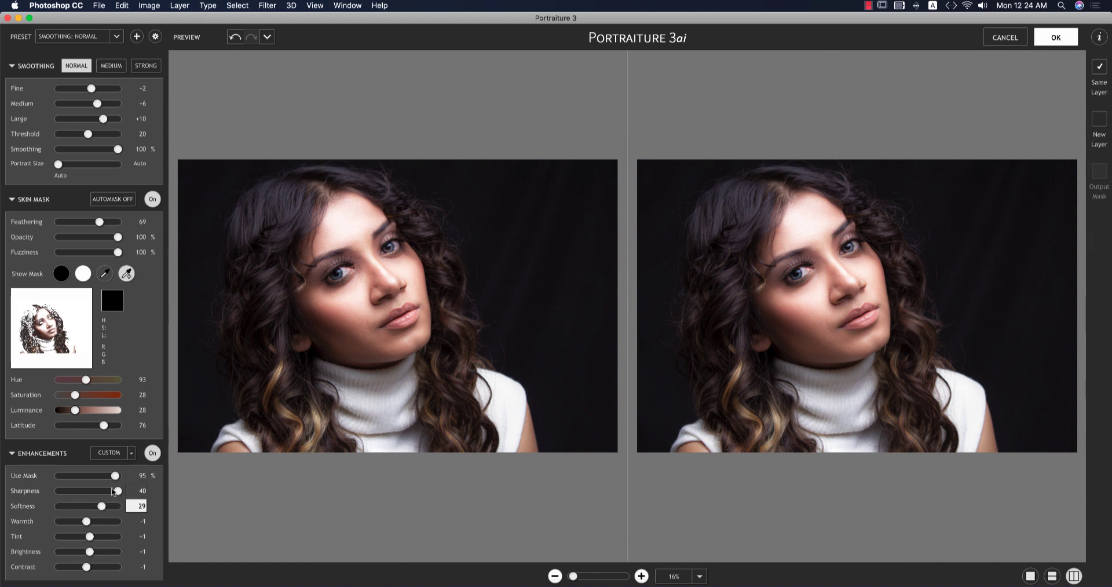
pyautogui.moveTo(85, 522)
pyautogui.mouseDown()
pyautogui.moveTo(103, 525)
pyautogui.moveTo(88, 524)
pyautogui.mouseUp()
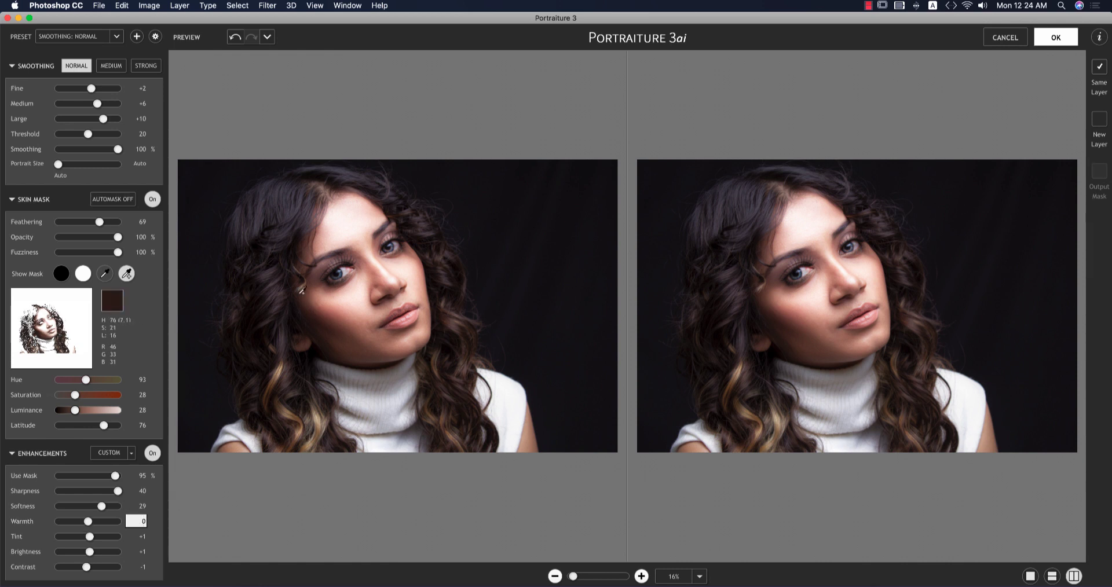
# Step: Check the smoothed face at 50% zoom and apply the Portraiture filter to the Group 1 smart object
pyautogui.click(642, 577)
pyautogui.click(642, 576)
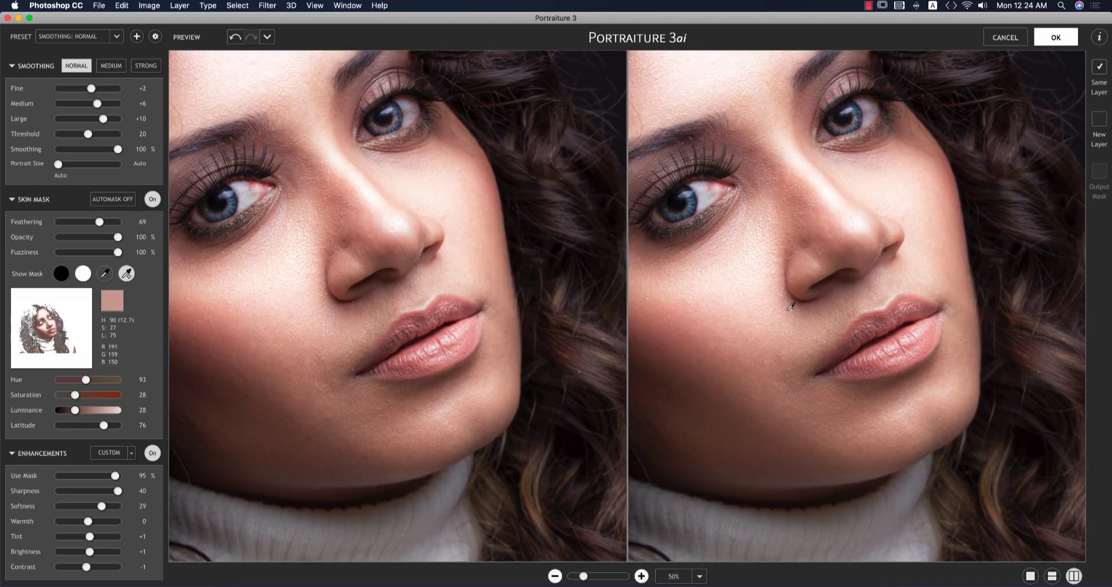
pyautogui.moveTo(760, 300); pyautogui.dragTo(853, 314)
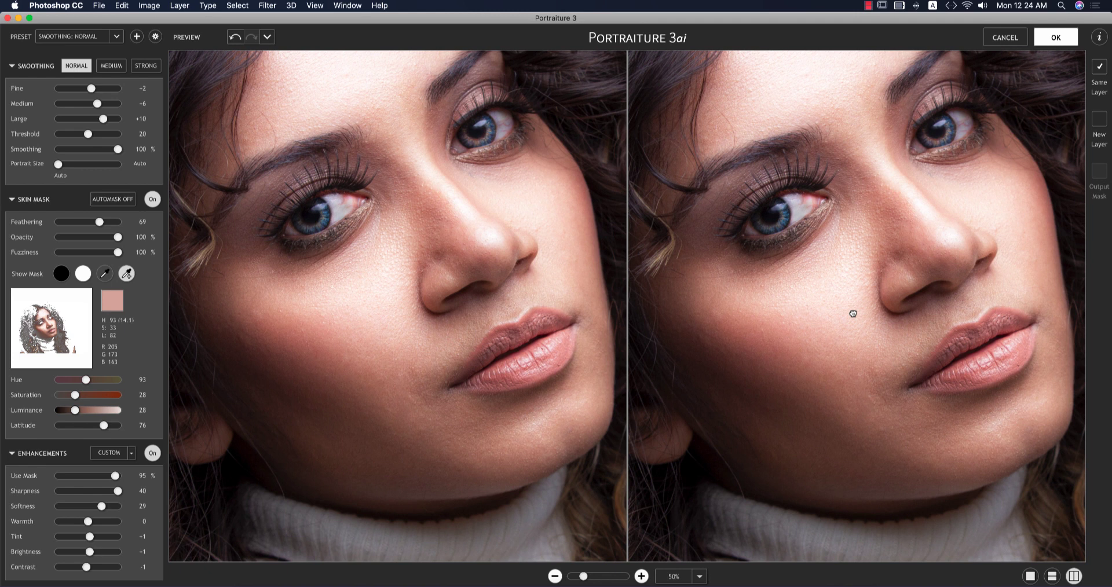
pyautogui.click(860, 318)
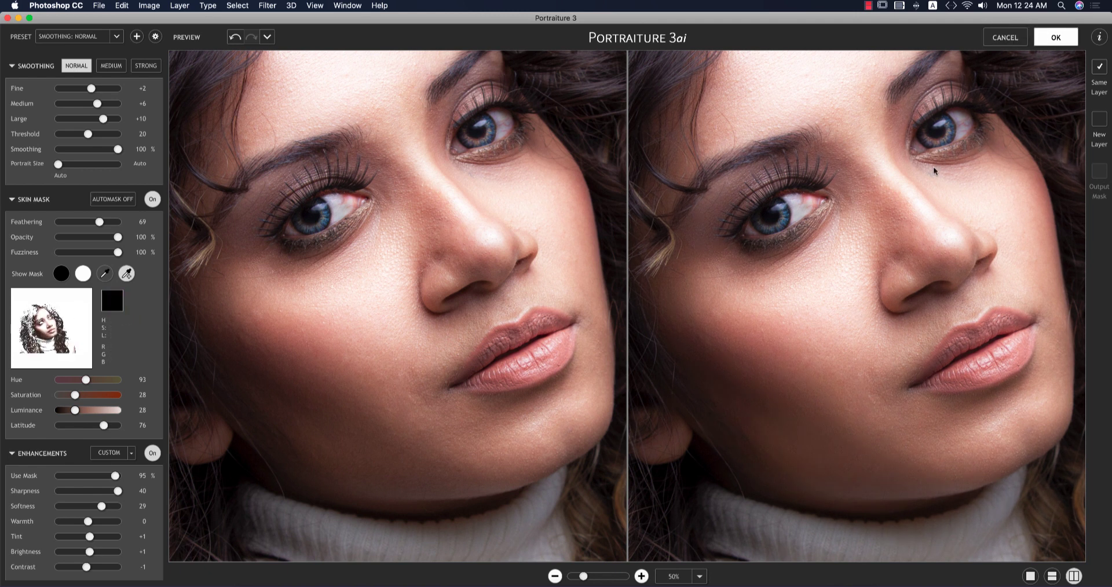
pyautogui.press('Return')
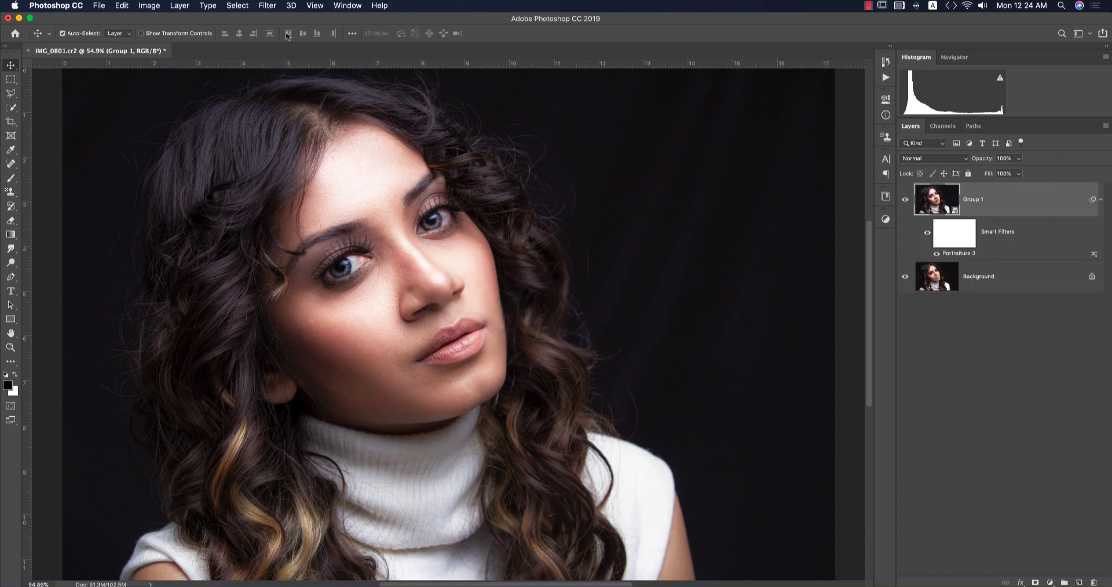
# Step: Start the Camera Raw Filter on Group 1 and set Highlights to -15, Vibrance to -17 and Contrast to +10
pyautogui.click(266, 7)
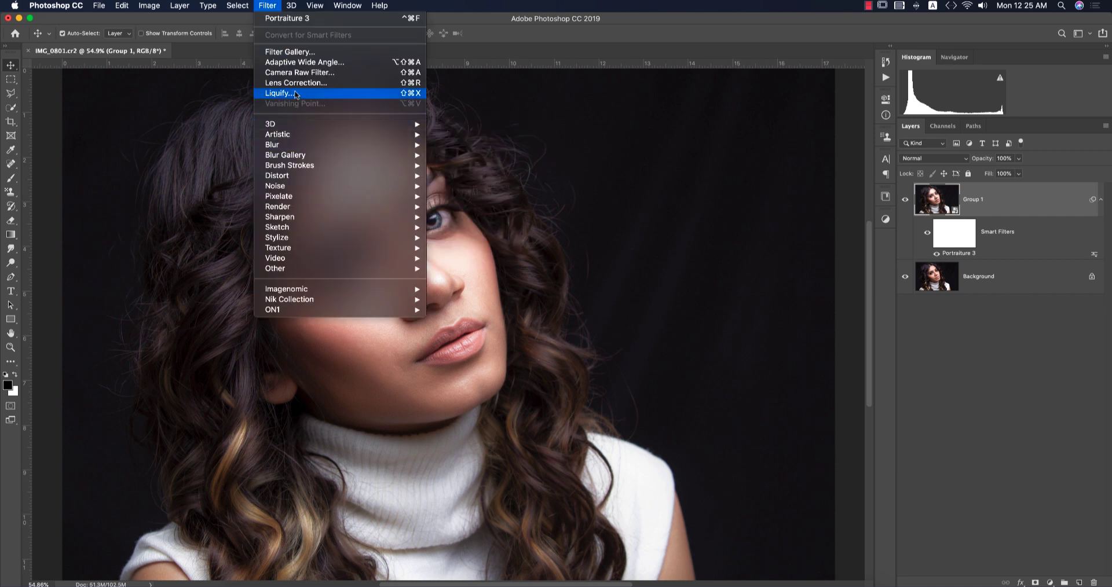
pyautogui.click(298, 74)
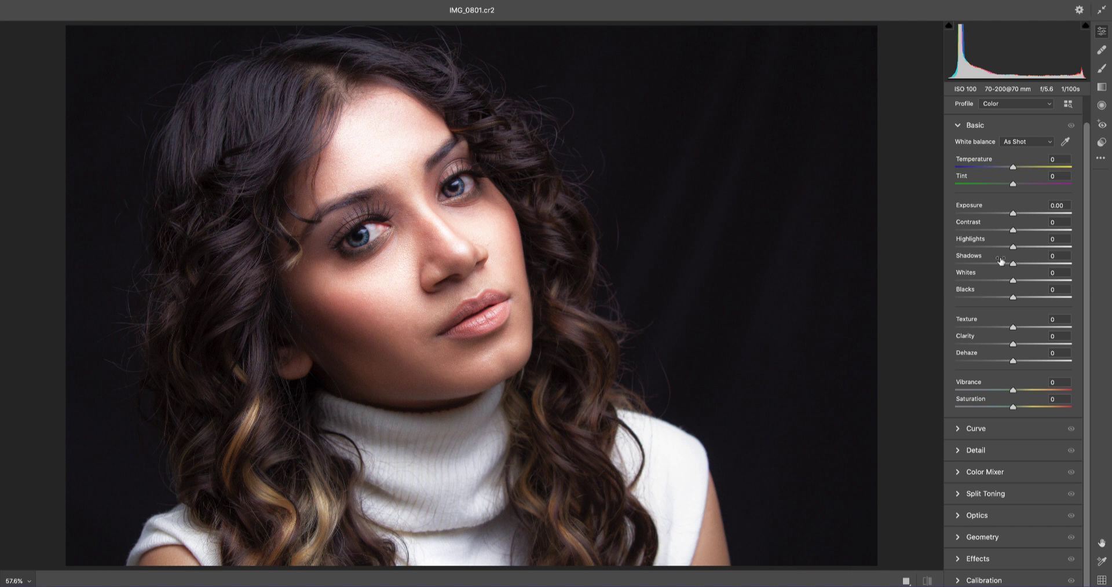
pyautogui.moveTo(1013, 249); pyautogui.dragTo(1005, 250)
pyautogui.moveTo(1014, 393); pyautogui.dragTo(1004, 392)
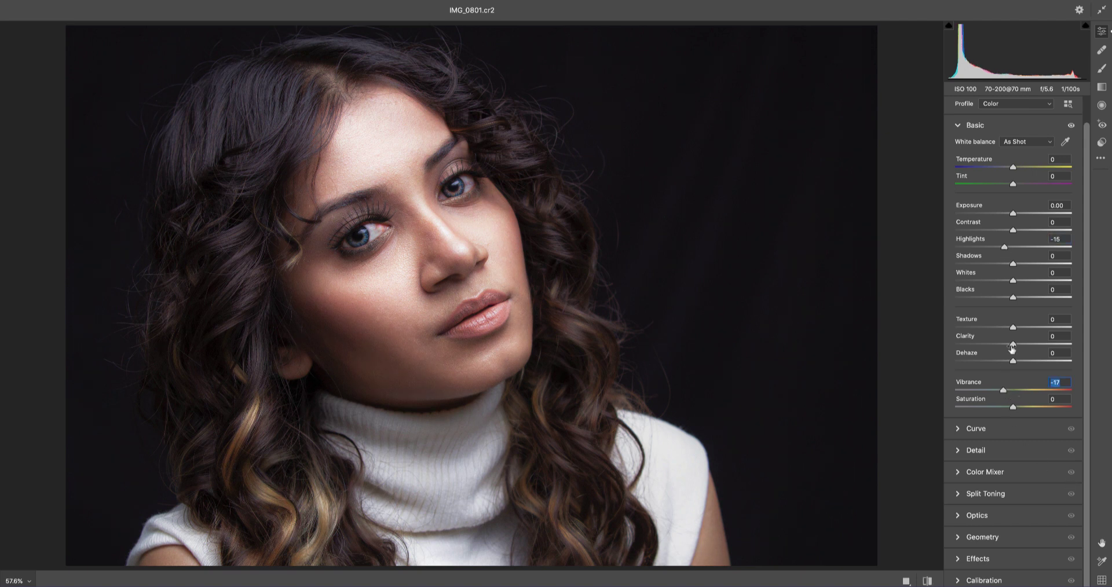
pyautogui.moveTo(1013, 231); pyautogui.dragTo(1022, 231)
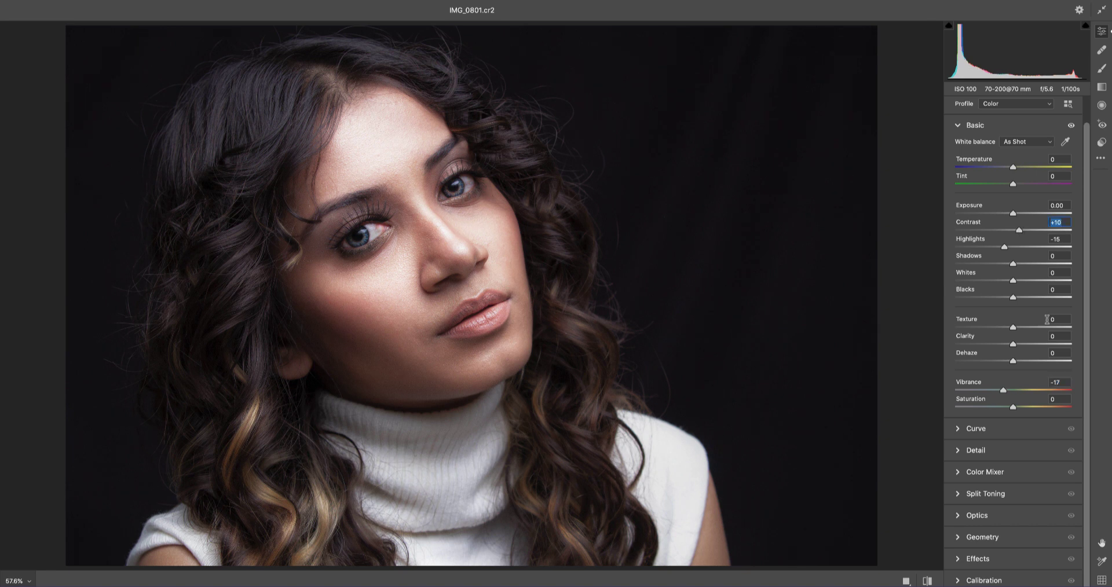
# Step: Set the Reds hue to -18 in Camera Raw's Color Mixer
pyautogui.click(959, 473)
pyautogui.click(990, 328)
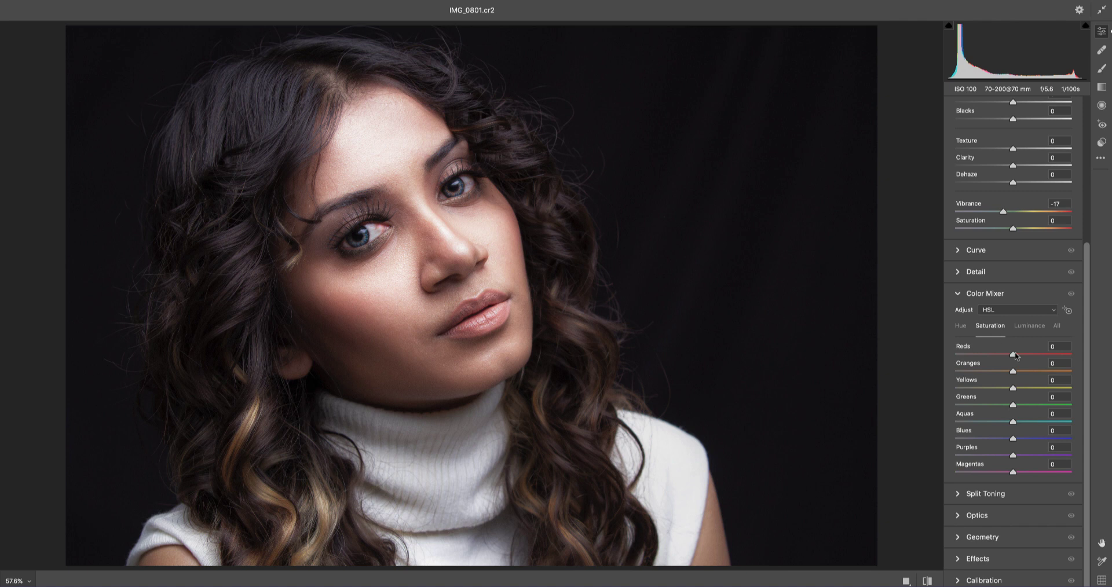
pyautogui.click(960, 327)
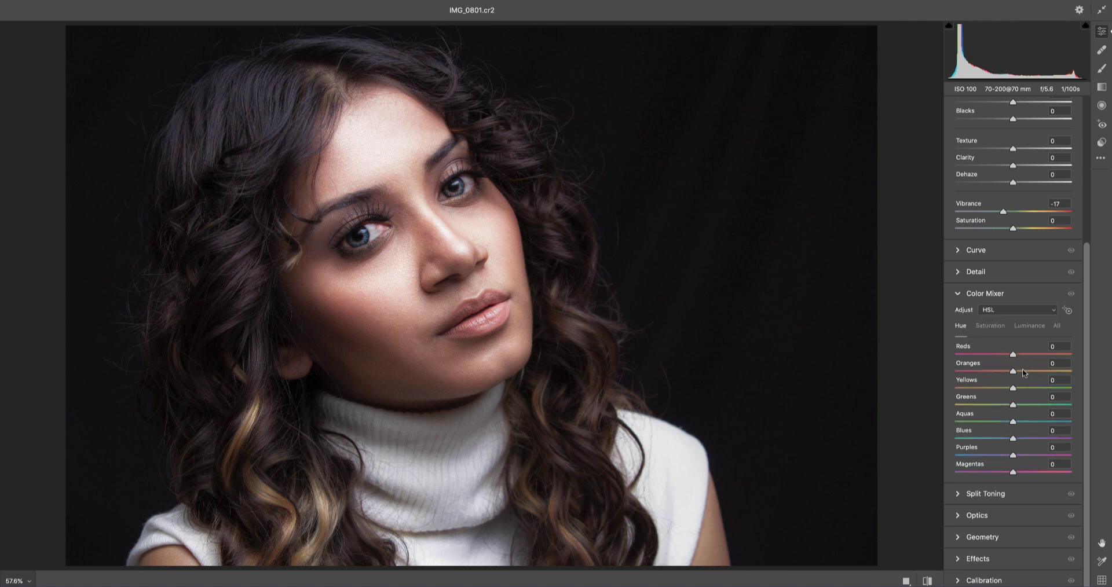
pyautogui.click(996, 329)
pyautogui.click(962, 327)
pyautogui.moveTo(1015, 358)
pyautogui.mouseDown()
pyautogui.moveTo(1037, 358)
pyautogui.moveTo(982, 358)
pyautogui.moveTo(1005, 358)
pyautogui.mouseUp()
# Step: Set the Reds saturation to +6 and the Reds luminance to +8 in the Color Mixer
pyautogui.click(995, 328)
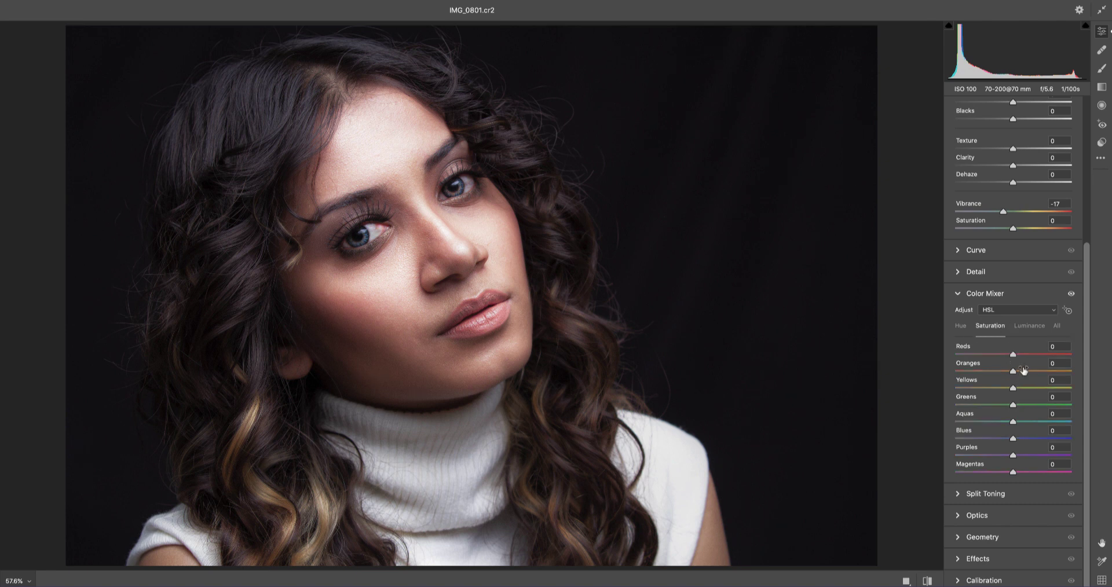
pyautogui.moveTo(1015, 356)
pyautogui.mouseDown()
pyautogui.moveTo(987, 356)
pyautogui.moveTo(1016, 359)
pyautogui.mouseUp()
pyautogui.click(1026, 326)
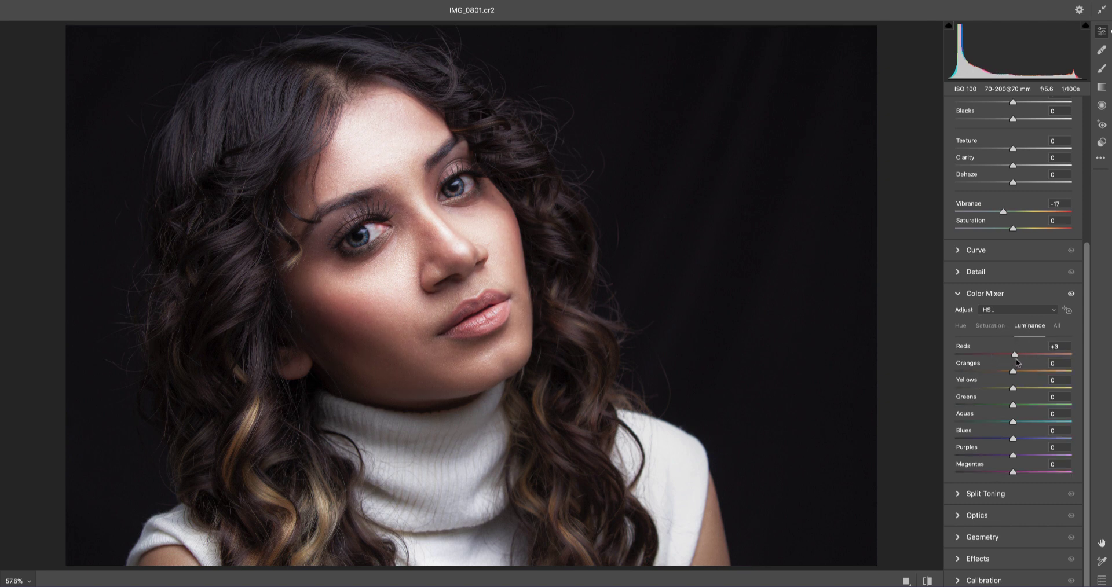
pyautogui.click(994, 327)
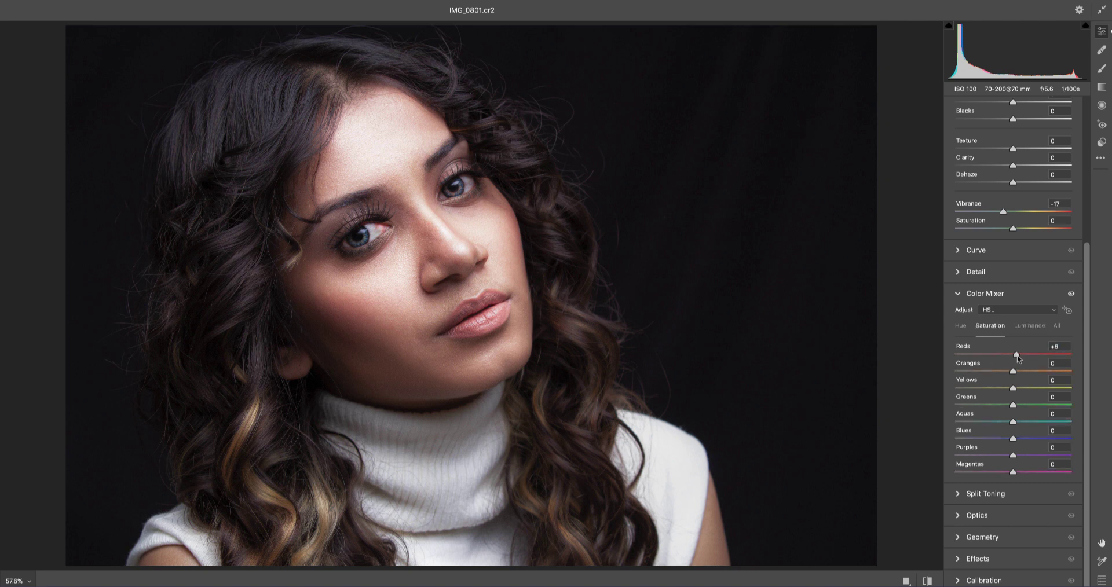
pyautogui.moveTo(1025, 358); pyautogui.dragTo(1017, 375)
pyautogui.click(1029, 326)
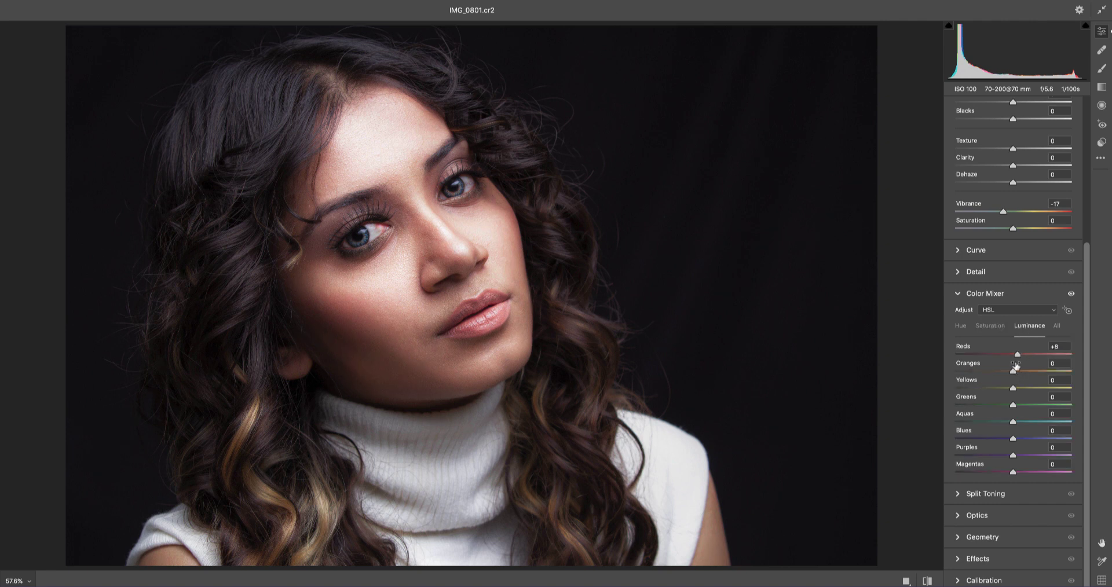
# Step: Fine-tune the Oranges luminance and set the Yellows hue to -9 in the Color Mixer
pyautogui.moveTo(1014, 372); pyautogui.dragTo(1012, 373)
pyautogui.hotkey('shift', 'Tab')
pyautogui.click(962, 326)
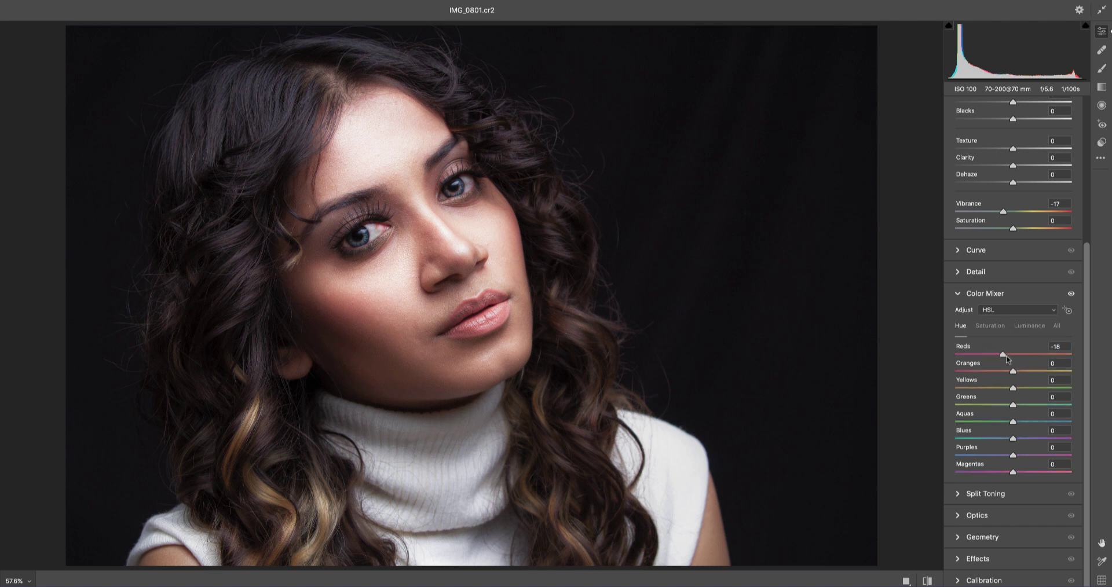
pyautogui.moveTo(1010, 390); pyautogui.dragTo(1007, 389)
# Step: Set Exposure to +0.15, Highlights to -19 and Shadows to -19 in the Basic adjustments
pyautogui.scroll(6, 1055, 420)
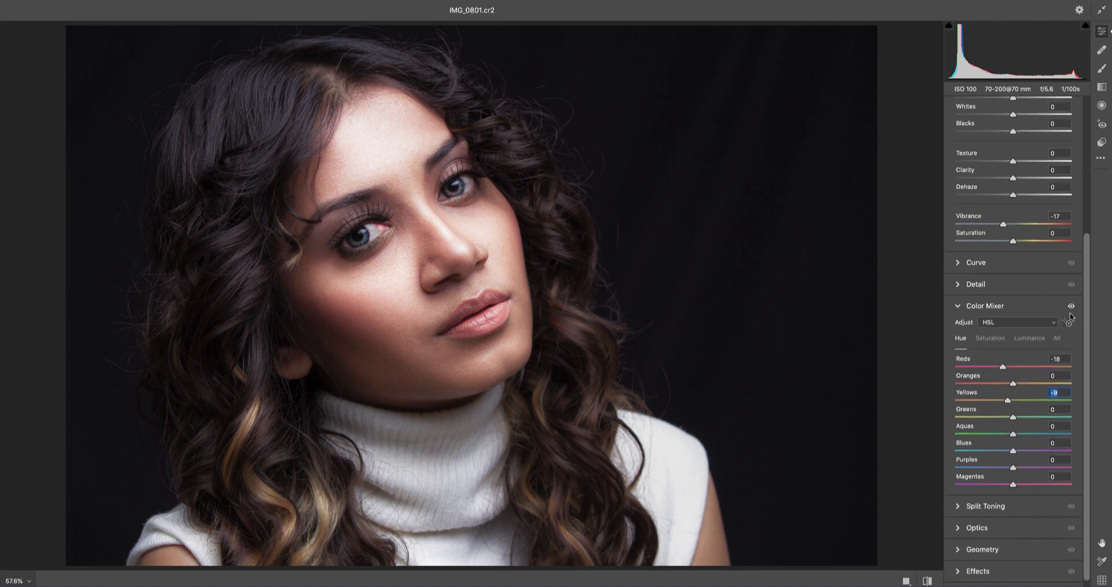
pyautogui.scroll(3, 1063, 323)
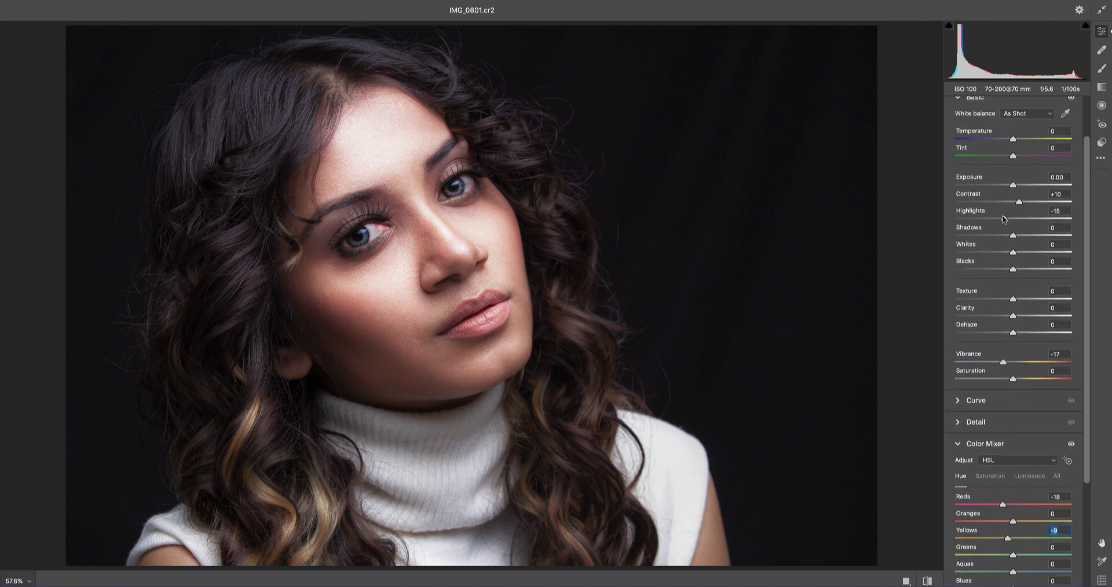
pyautogui.click(1004, 219)
pyautogui.moveTo(1013, 236); pyautogui.dragTo(1003, 236)
pyautogui.moveTo(1014, 186); pyautogui.dragTo(1002, 219)
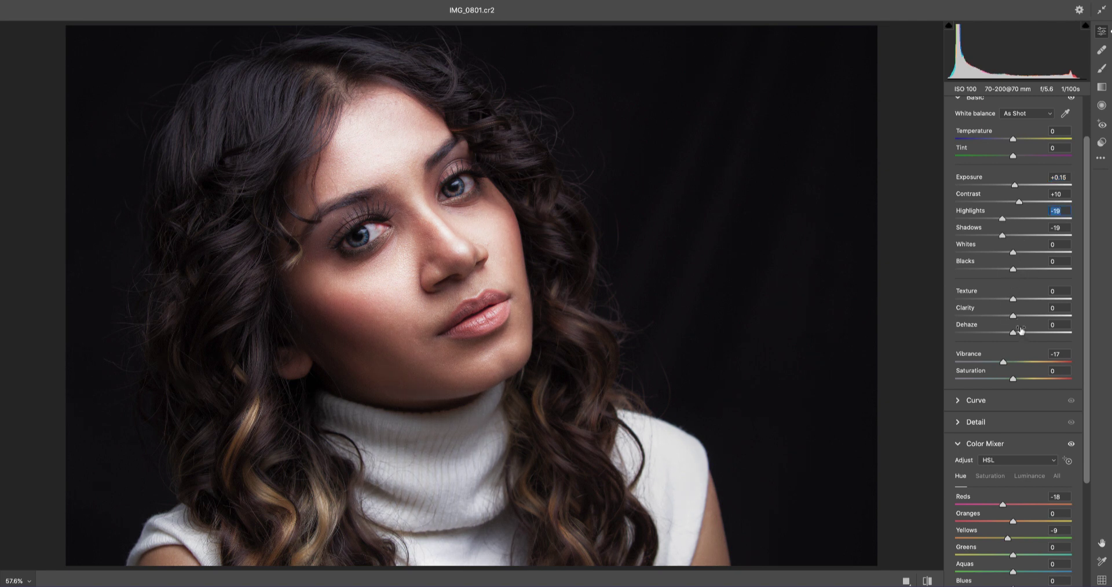
# Step: Set Dehaze to +6 and Vibrance to -21
pyautogui.moveTo(1021, 335); pyautogui.dragTo(1017, 336)
pyautogui.scroll(-2, 1019, 398)
pyautogui.scroll(-1, 1019, 398)
pyautogui.moveTo(1003, 334); pyautogui.dragTo(1001, 334)
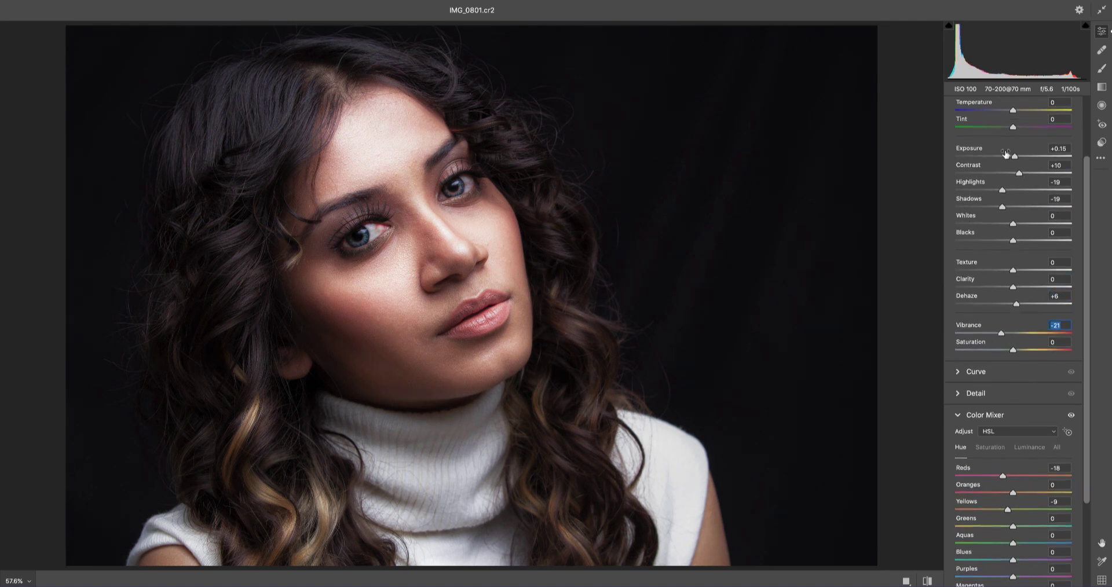
# Step: Set Temperature to -1 and Texture to +10, and apply the Camera Raw Filter to Group 1
pyautogui.scroll(3, 1014, 179)
pyautogui.moveTo(1014, 137); pyautogui.dragTo(1012, 138)
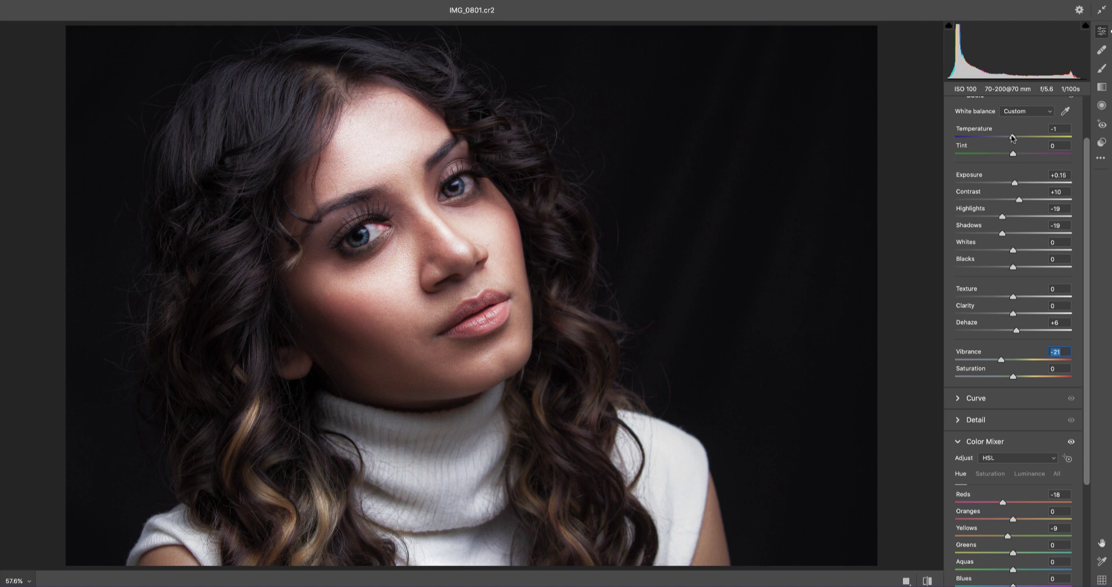
pyautogui.scroll(-3, 1014, 290)
pyautogui.scroll(-2, 1012, 432)
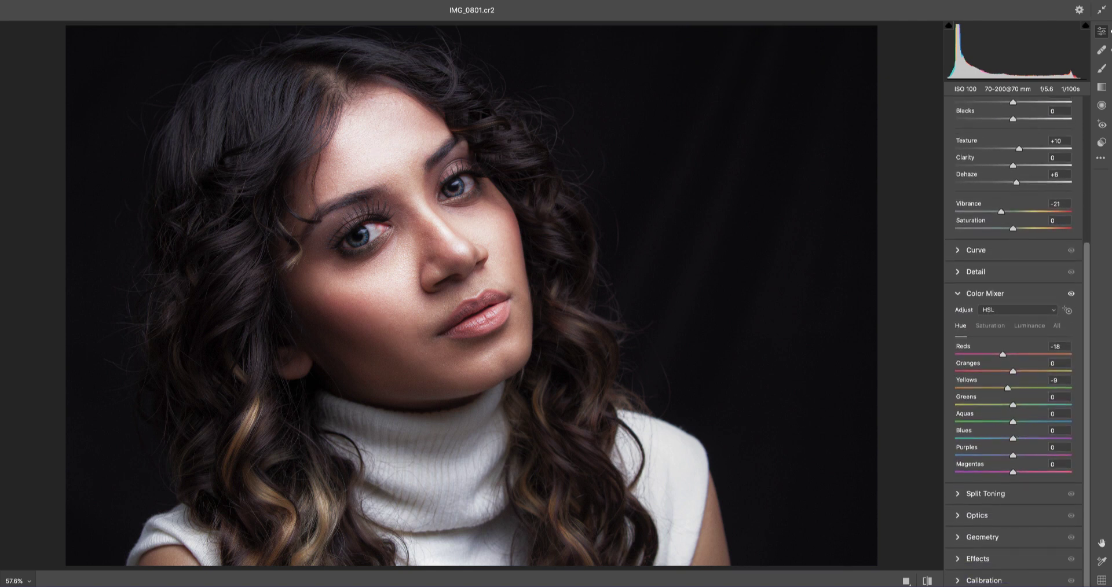
pyautogui.press('Return')
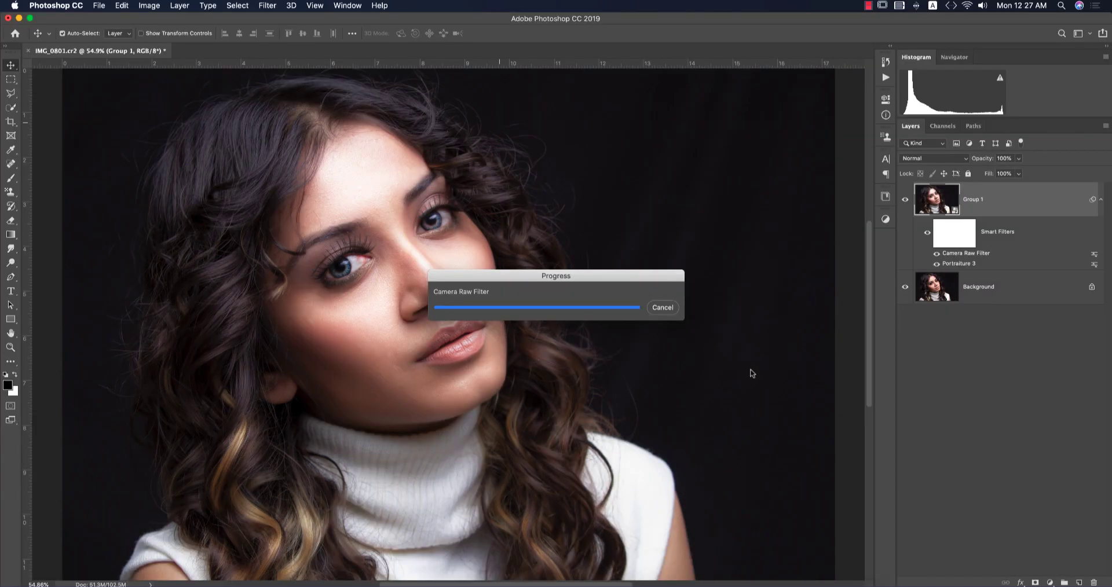
pyautogui.press('super+0')
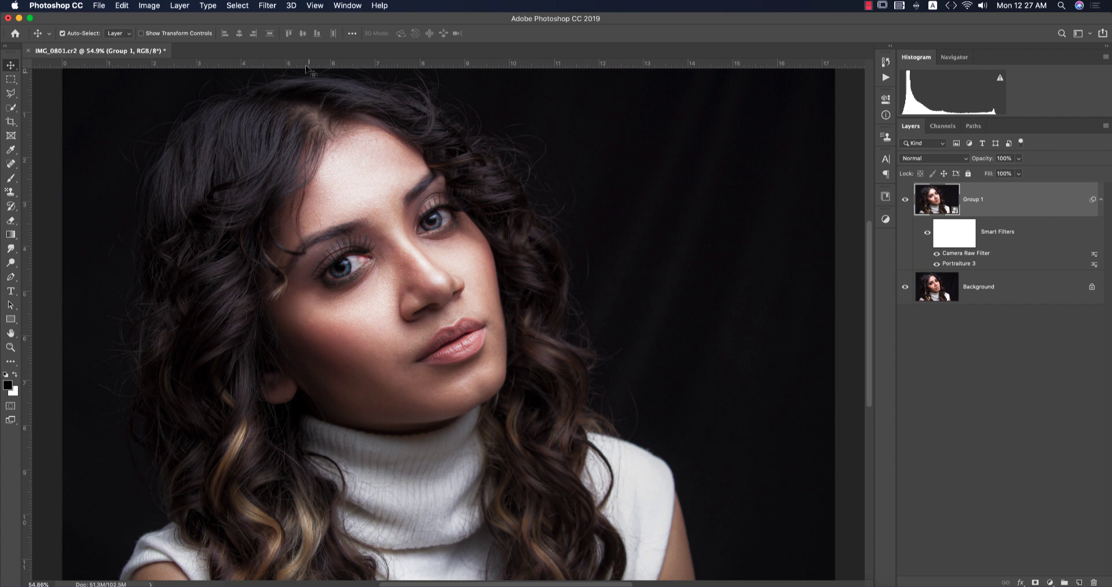
# Step: Start the Nik Collection's Color Efex Pro 4 on Group 1 as a smart filter, using the Cross Processing filter
pyautogui.click(275, 8)
pyautogui.moveTo(325, 299)
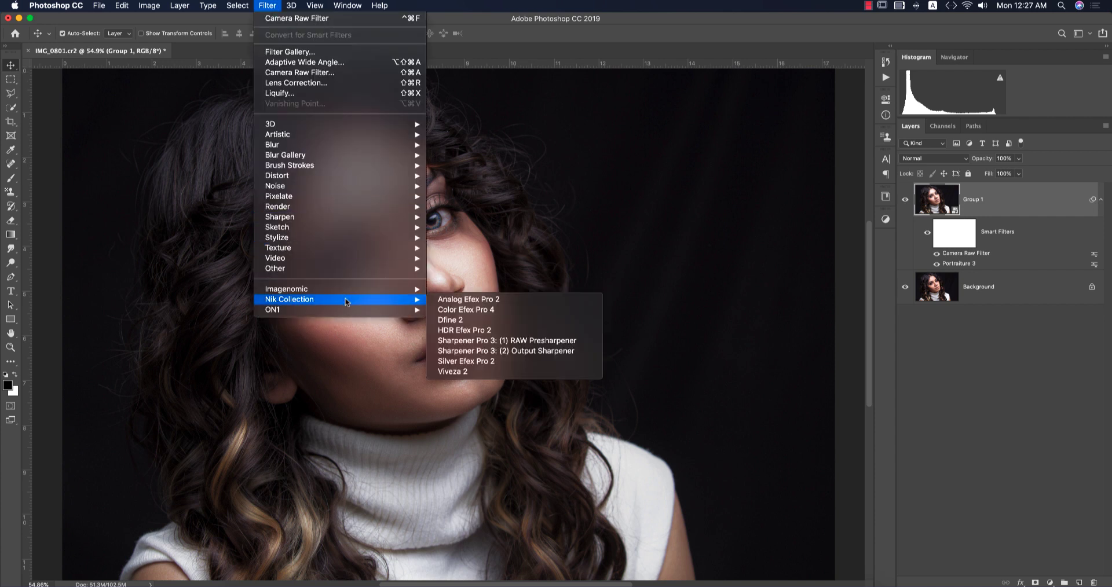
pyautogui.click(443, 307)
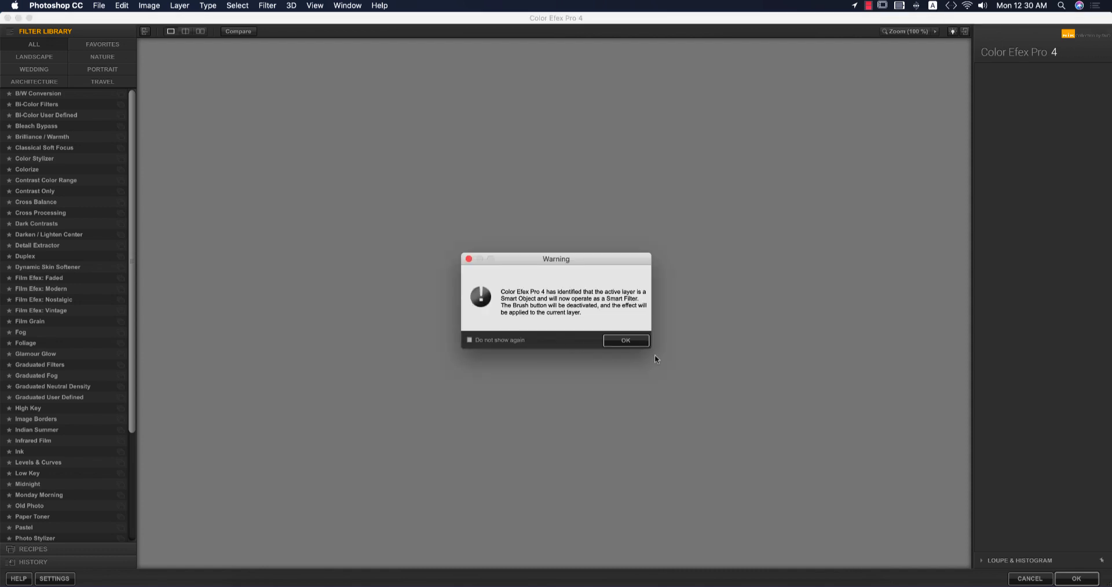
pyautogui.click(630, 345)
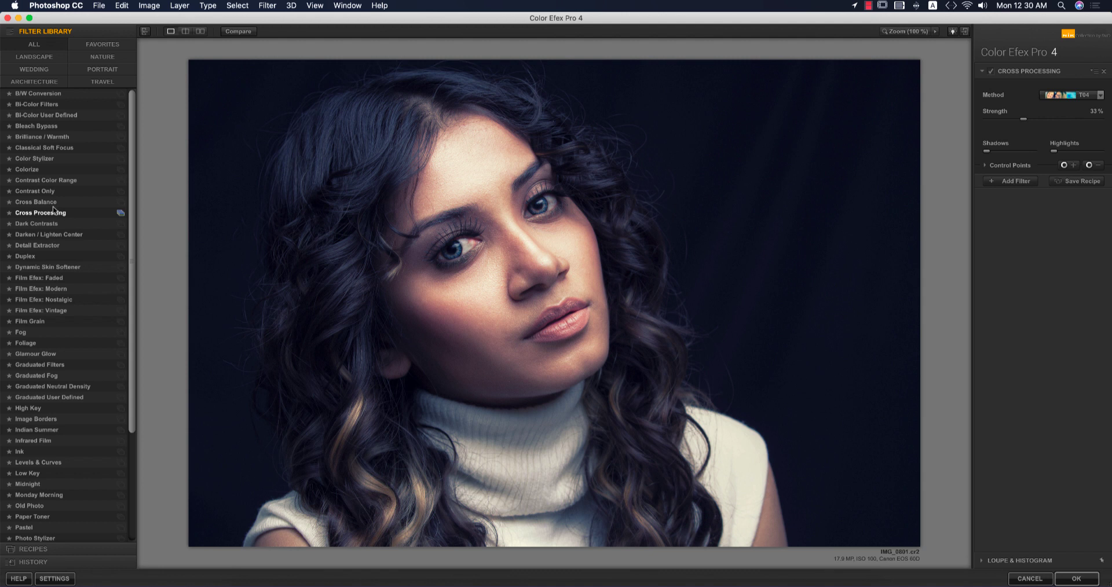
# Step: Set the Cross Processing method to L03 with a strength of 24% and apply the effect
pyautogui.click(1058, 95)
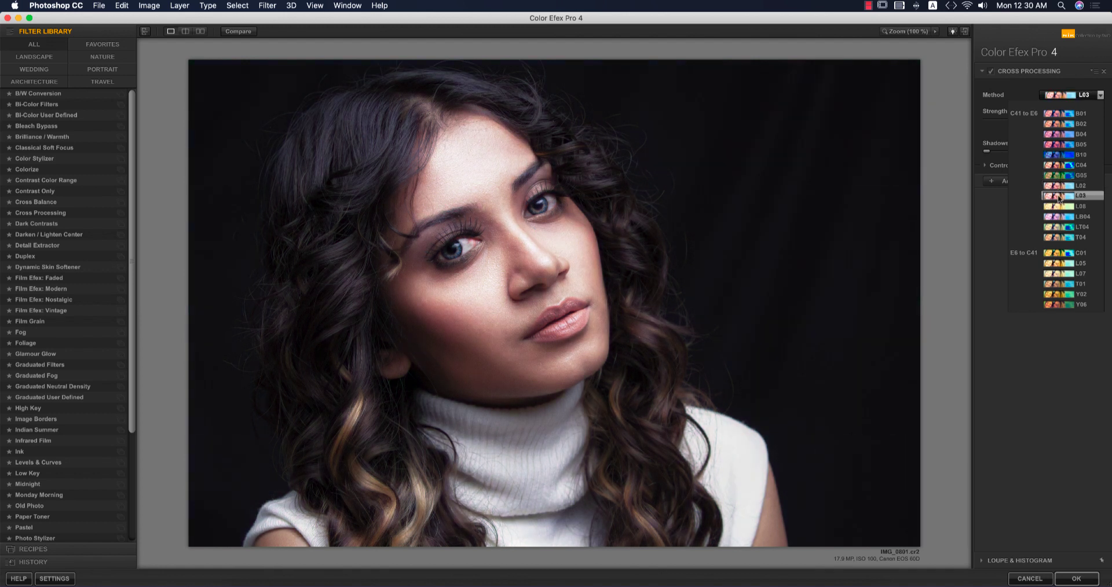
pyautogui.click(1059, 197)
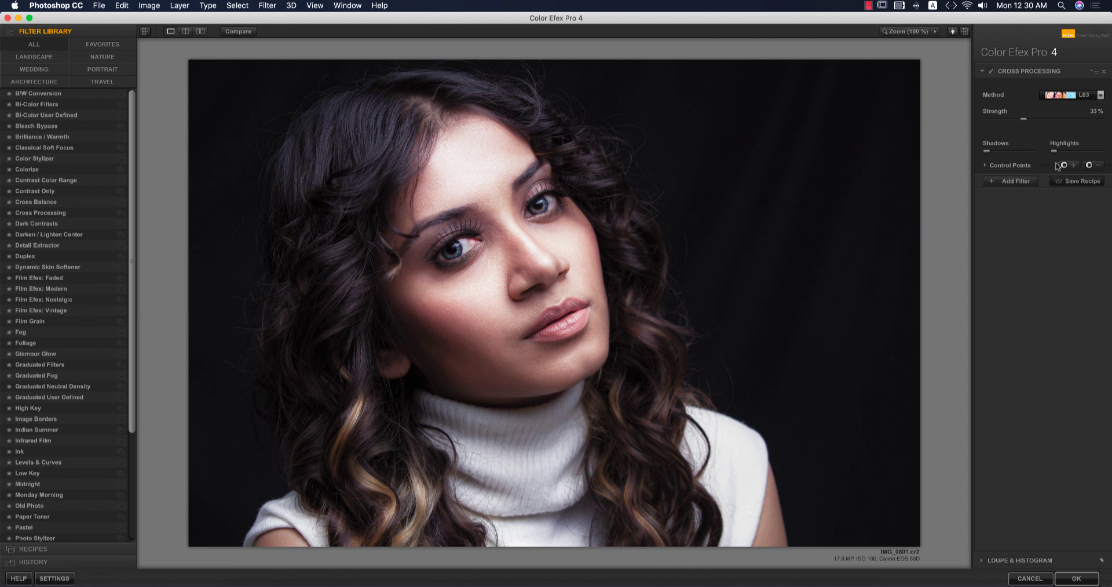
pyautogui.moveTo(1026, 124)
pyautogui.mouseDown()
pyautogui.moveTo(1094, 130)
pyautogui.moveTo(1018, 119)
pyautogui.mouseUp()
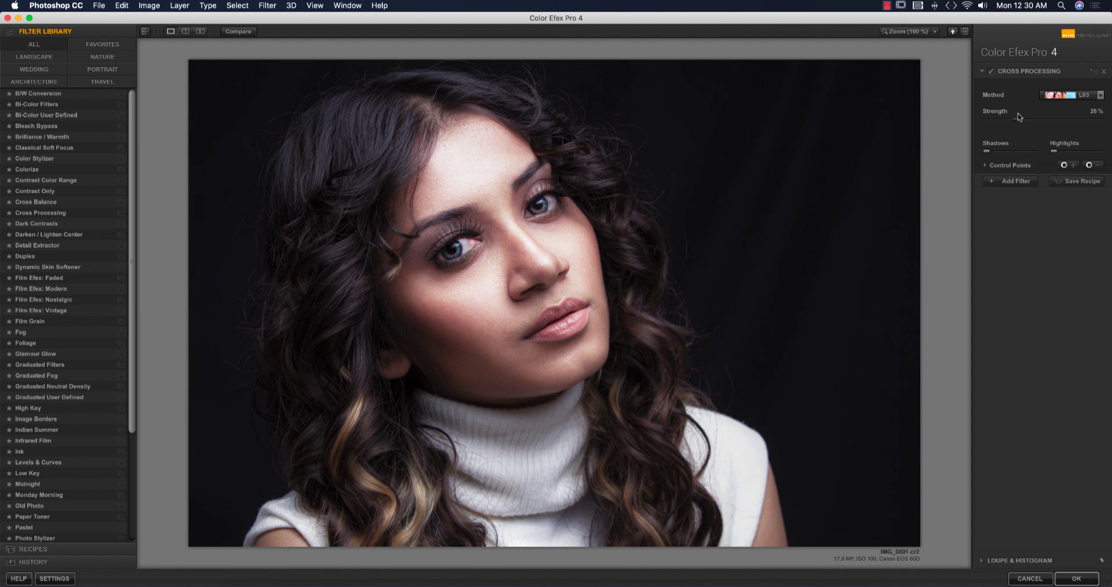
pyautogui.click(1072, 578)
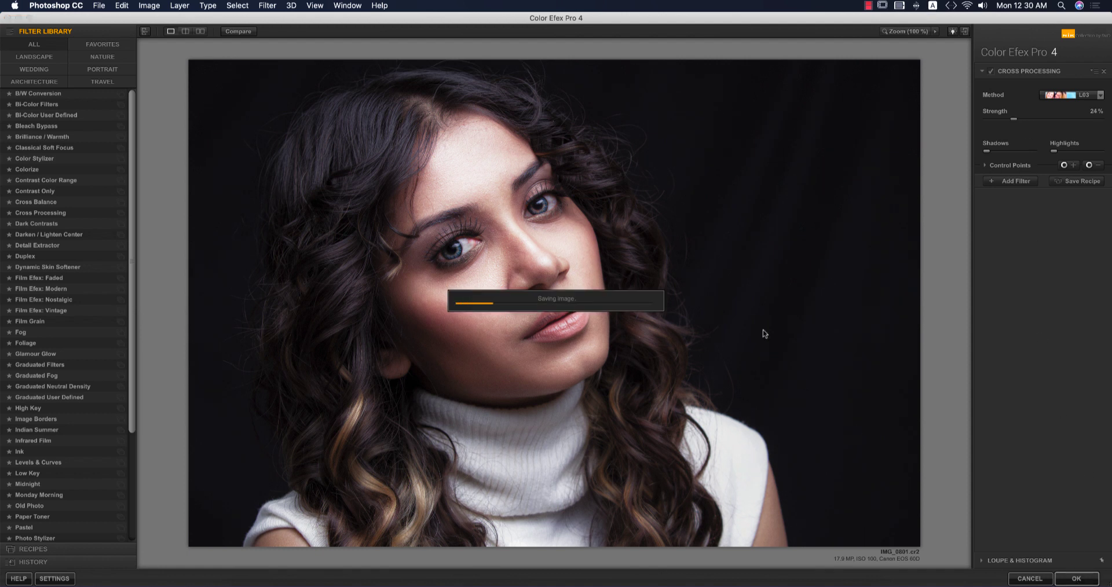
# Step: Add a Levels adjustment layer above Group 1 with the black input level at 3 and the white input level at 247
pyautogui.click(1051, 583)
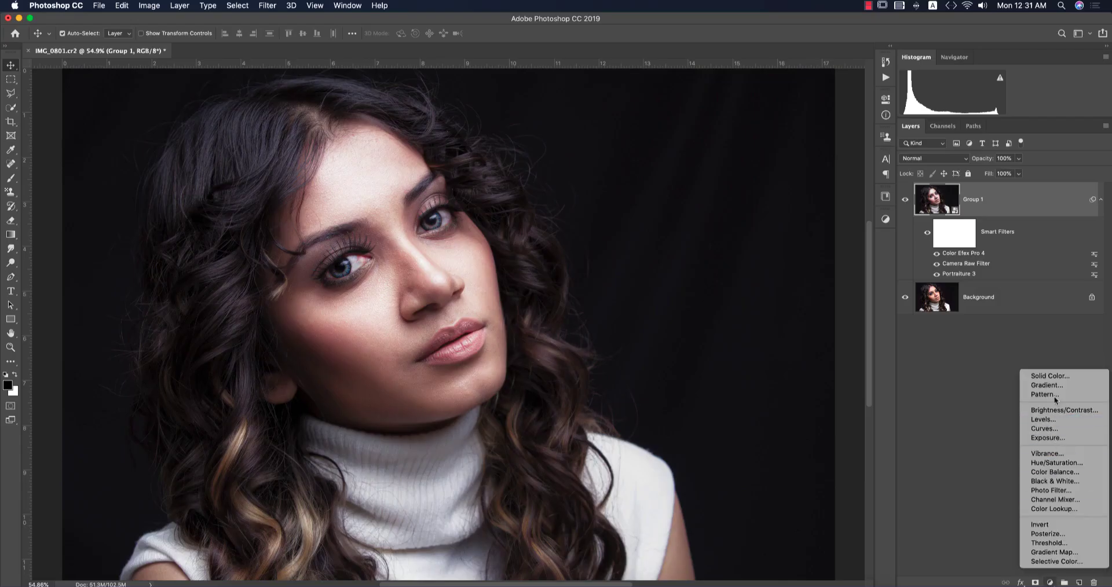
pyautogui.click(1051, 420)
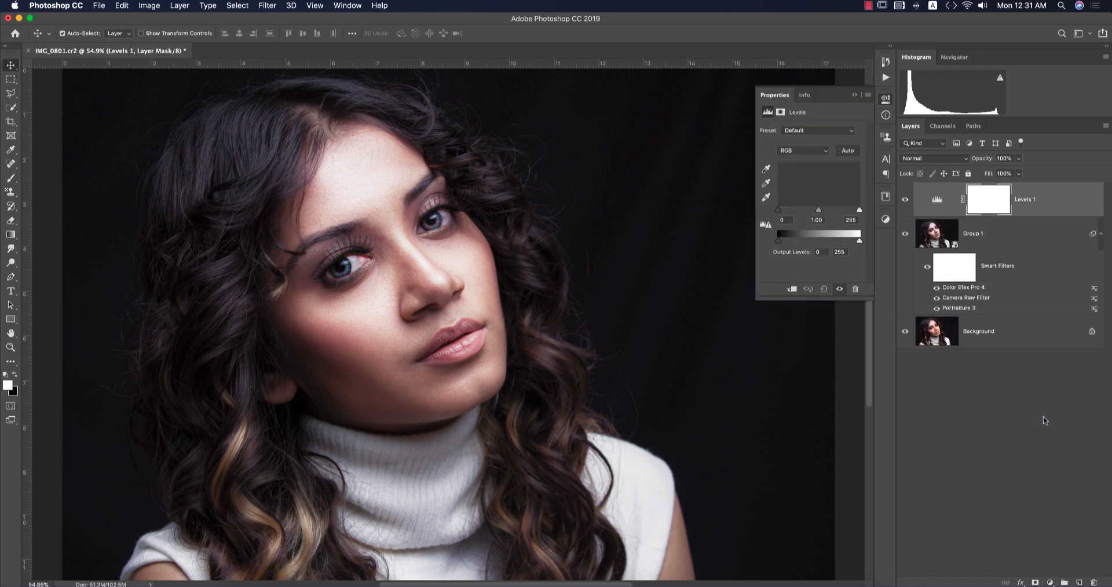
pyautogui.moveTo(818, 211); pyautogui.dragTo(781, 215)
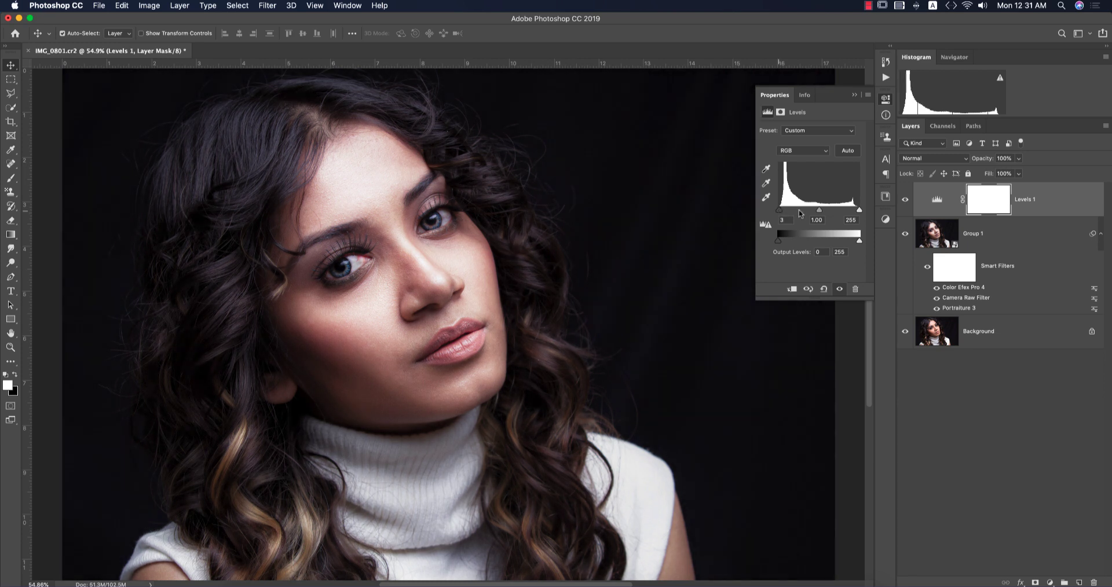
pyautogui.moveTo(860, 211); pyautogui.dragTo(856, 212)
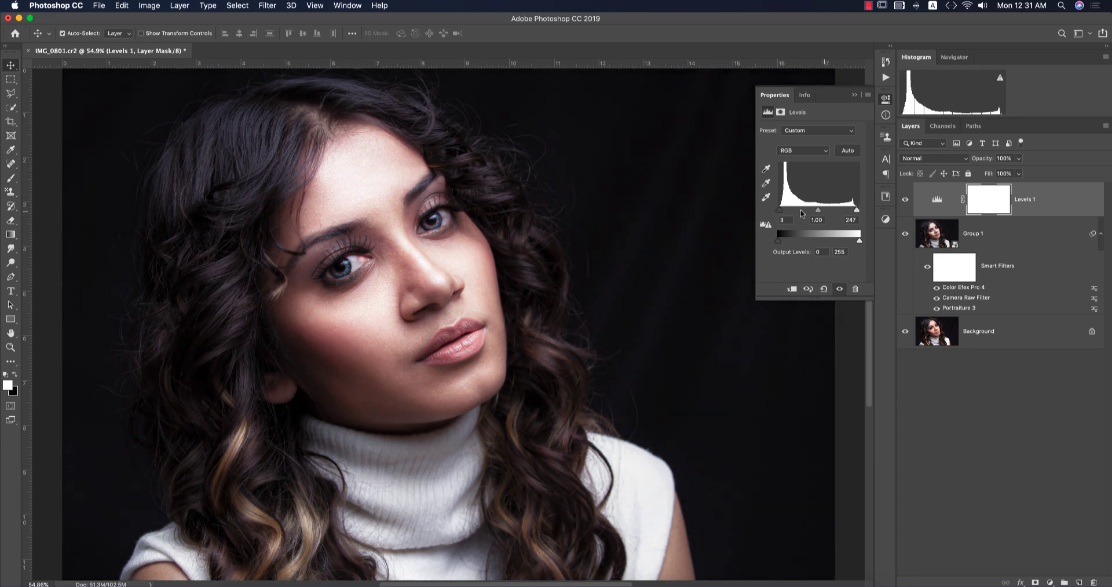
pyautogui.click(855, 95)
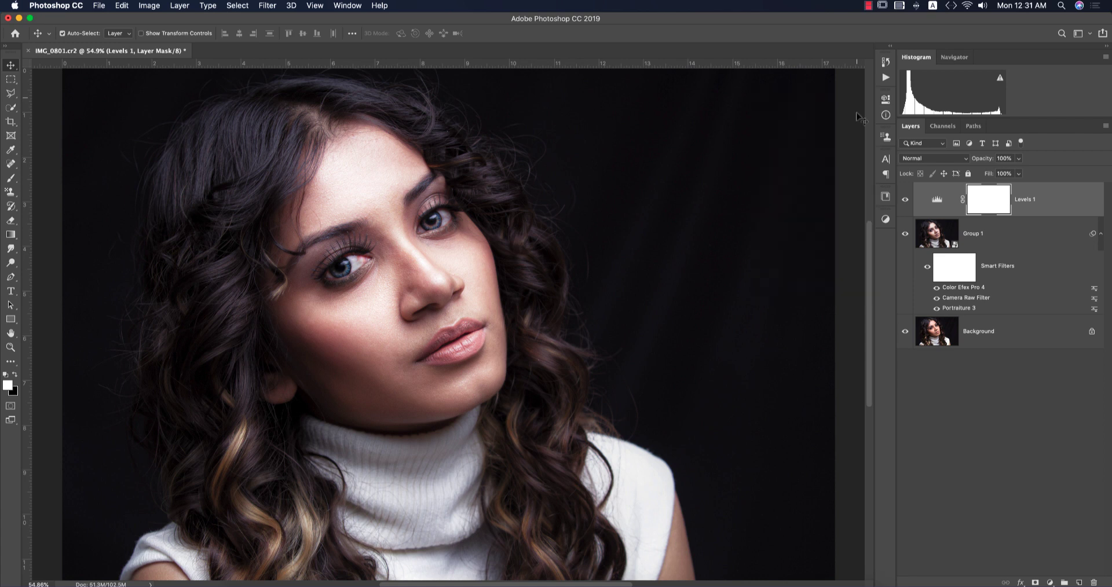
# Step: Compare the Background layer alone with the full edit by toggling the visibility of all other layers
pyautogui.keyDown('alt'); pyautogui.click(905, 332); pyautogui.keyUp('alt')
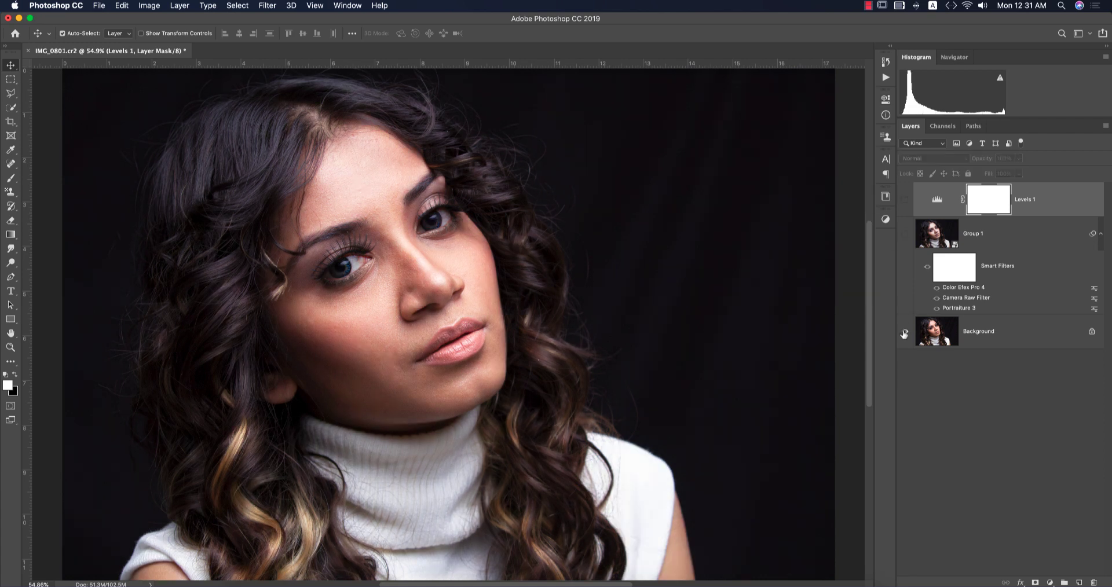
pyautogui.keyDown('alt'); pyautogui.click(904, 332); pyautogui.keyUp('alt')
pyautogui.keyDown('alt'); pyautogui.click(904, 332); pyautogui.keyUp('alt')
pyautogui.keyDown('alt'); pyautogui.click(905, 333); pyautogui.keyUp('alt')
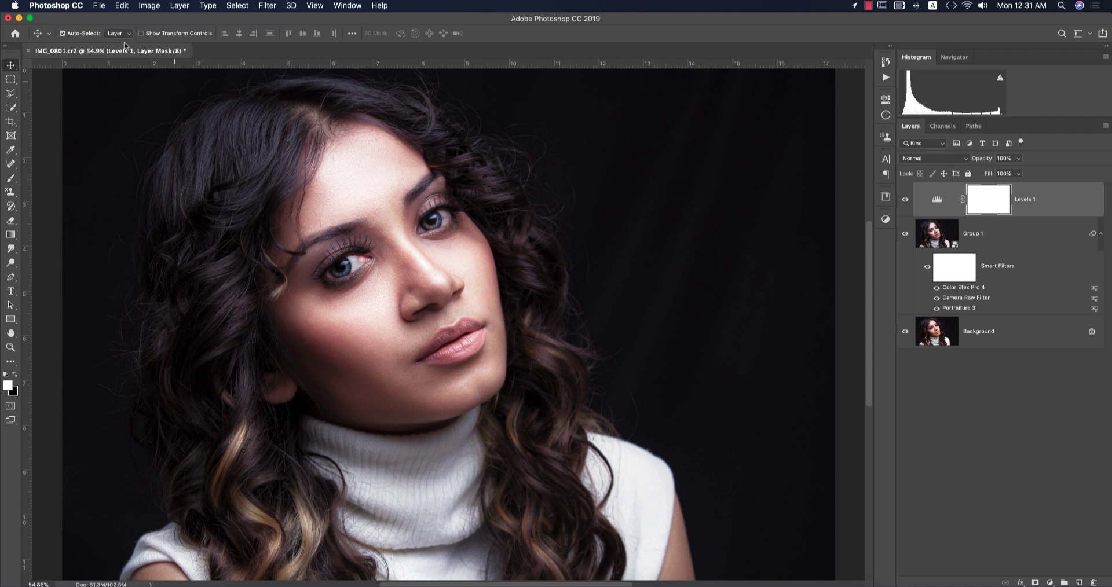
# Step: Place before.jpg from the 6-7-2020 folder as a new layer above Levels 1 at its default size
pyautogui.click(96, 7)
pyautogui.click(139, 204)
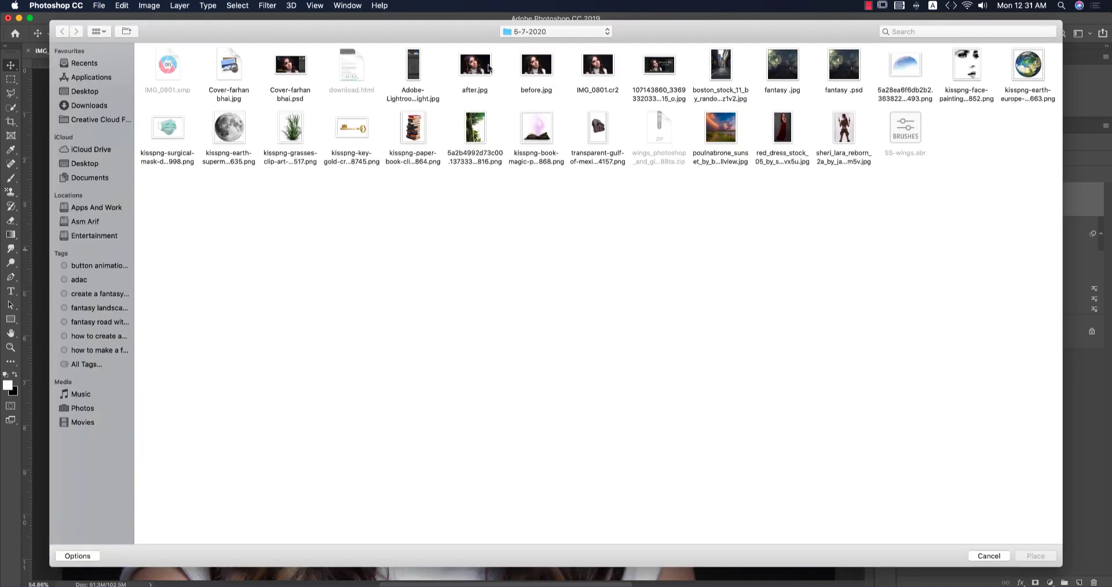
pyautogui.write('b')
pyautogui.click(1036, 556)
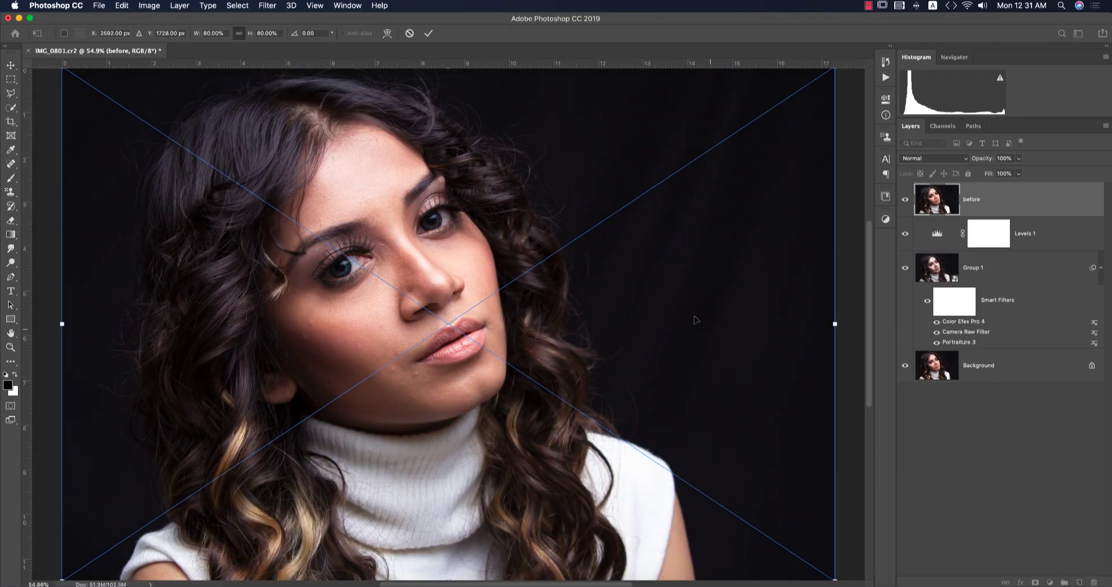
pyautogui.click(429, 33)
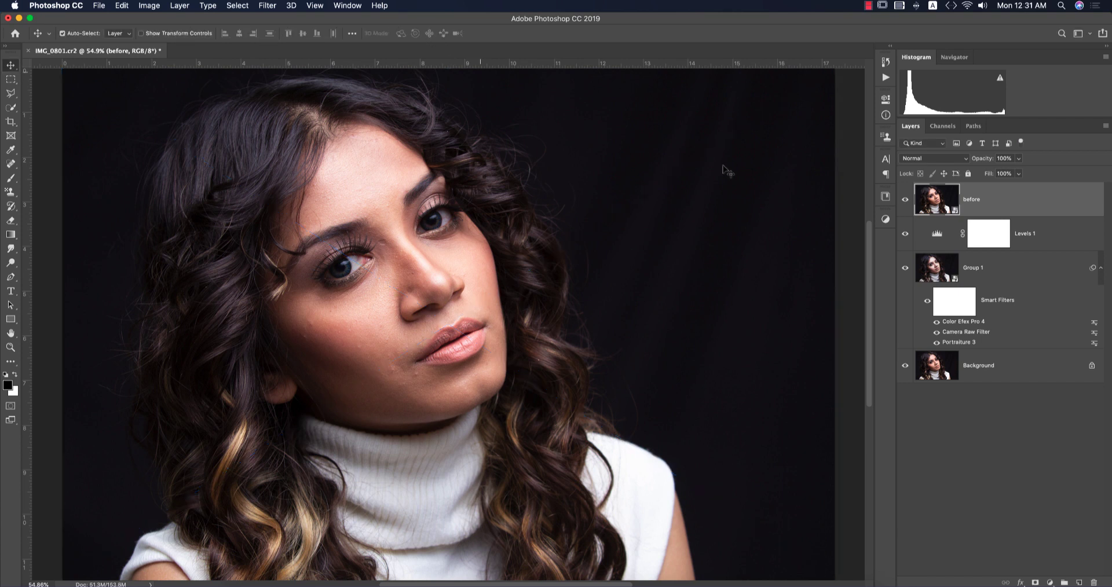
# Step: Toggle the before layer's visibility to compare the original portrait with the retouched one, leaving the layer hidden
pyautogui.click(906, 201)
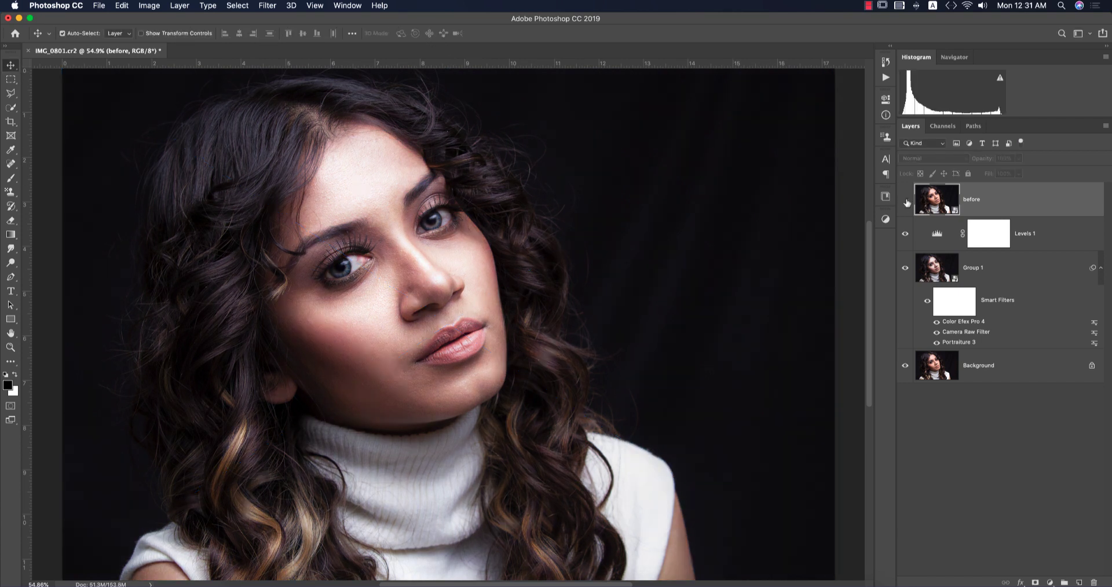
pyautogui.click(906, 201)
pyautogui.click(907, 203)
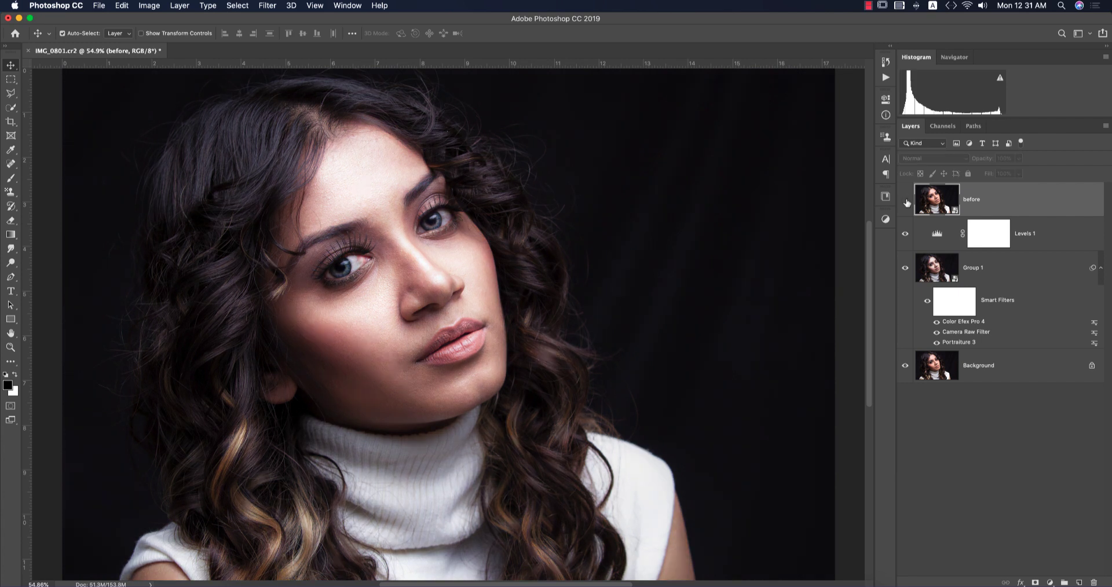